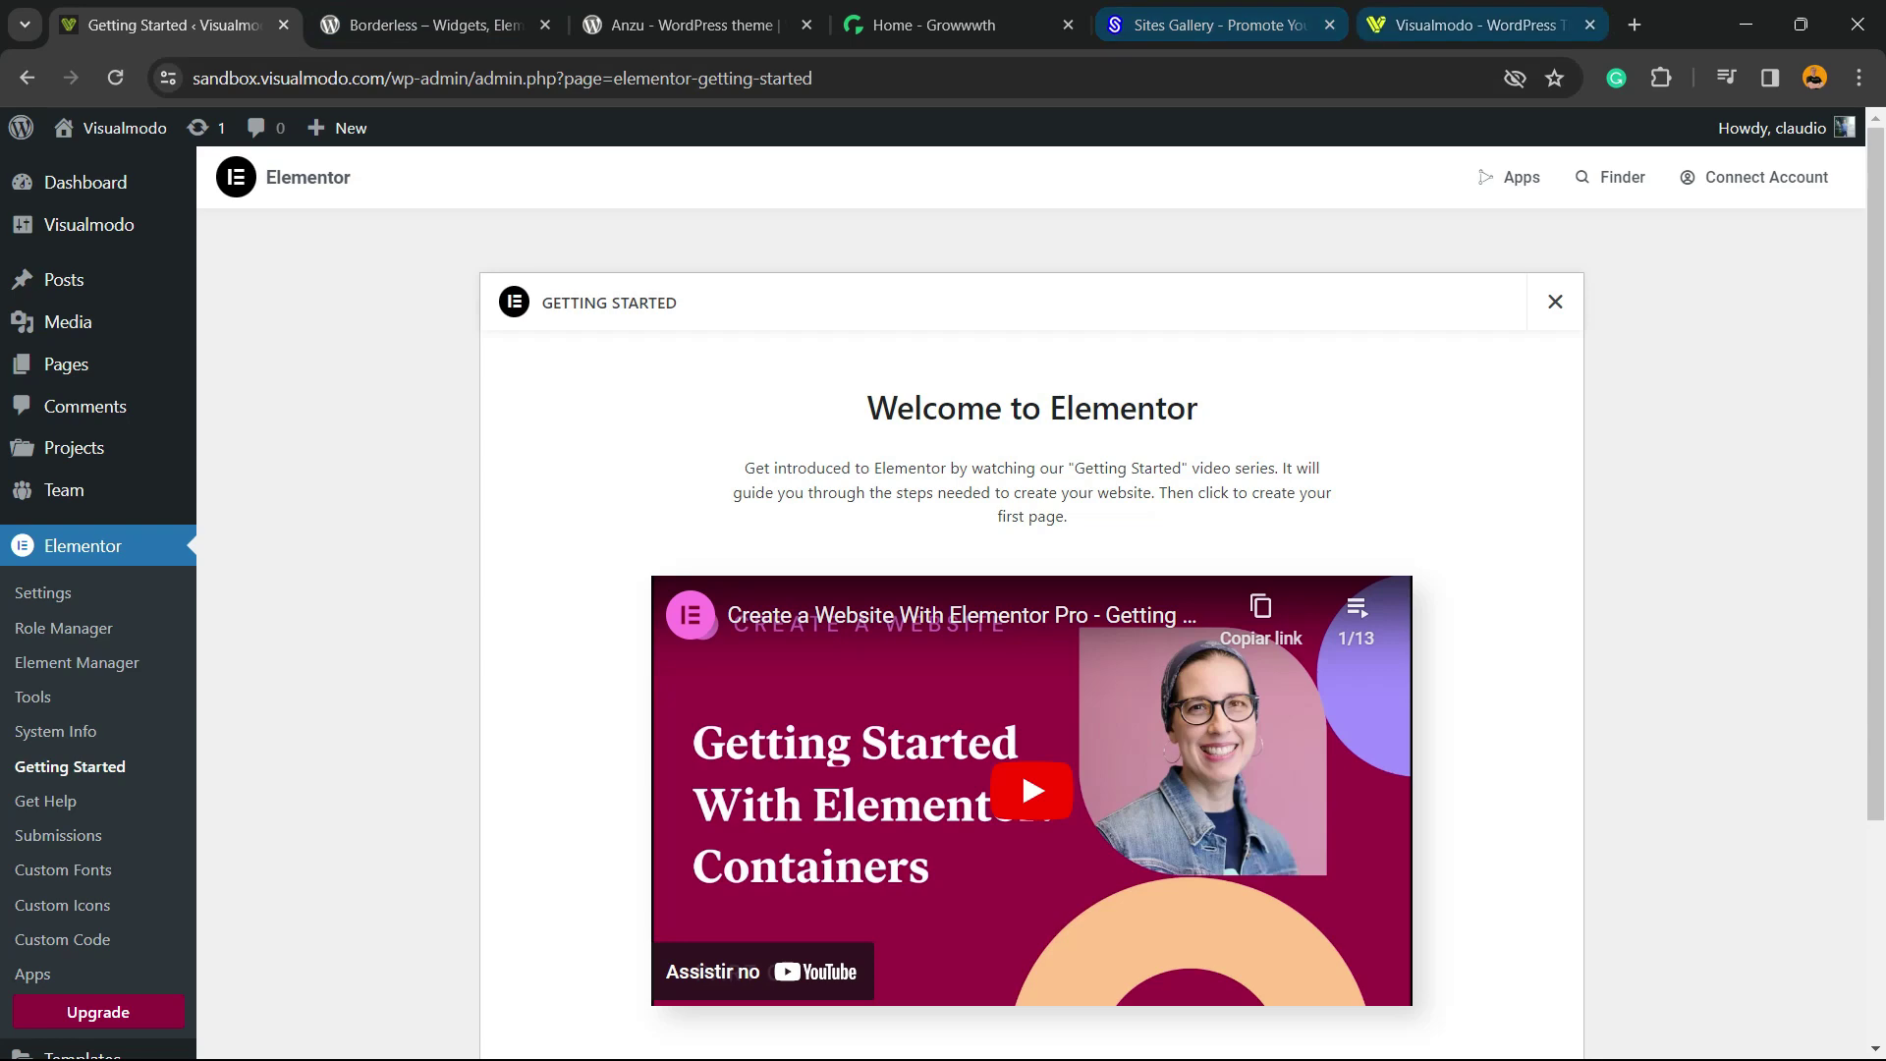
- Return to Elementor's Getting Started page and create the new draft page 'Elementor #10'
left_click(1474, 25)
scroll(944, 591, "down", 5)
scroll(944, 589, "down", 5)
scroll(943, 591, "down", 5)
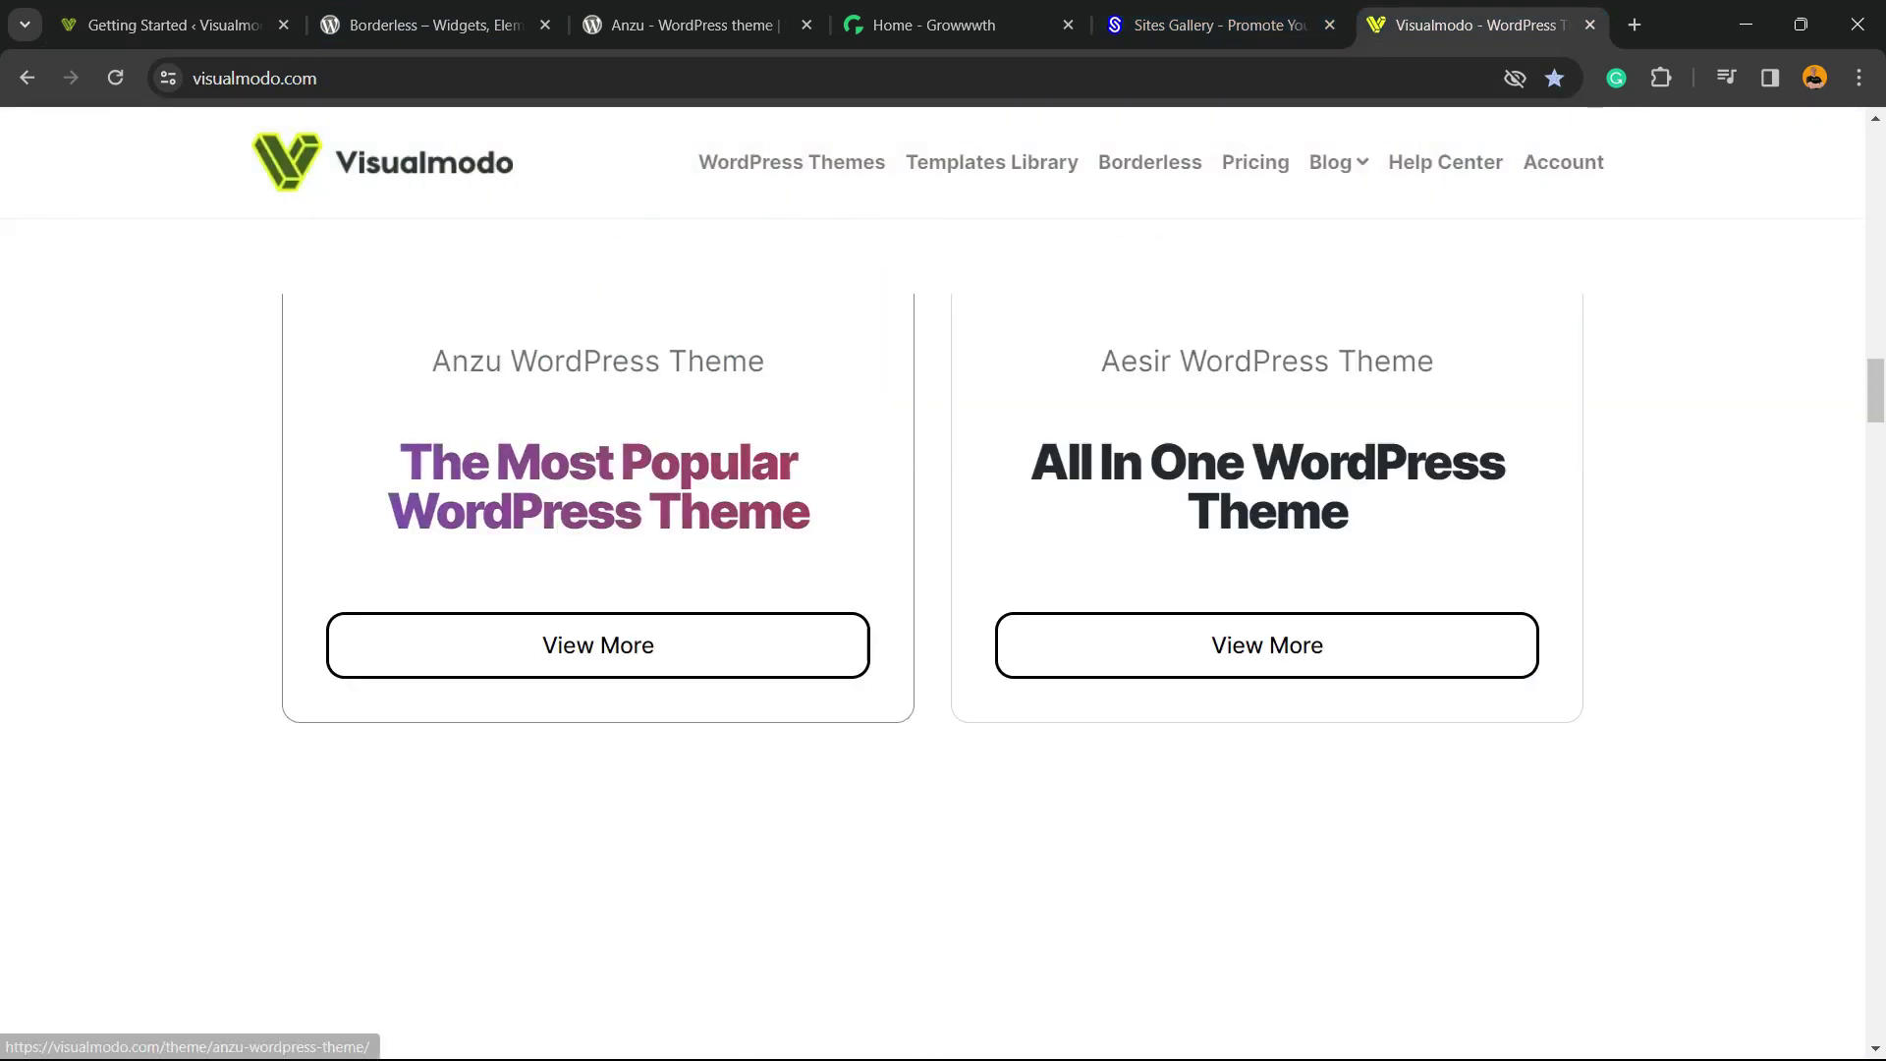
scroll(943, 590, "down", 5)
scroll(943, 590, "down", 5)
scroll(943, 591, "down", 10)
scroll(943, 590, "up", 6)
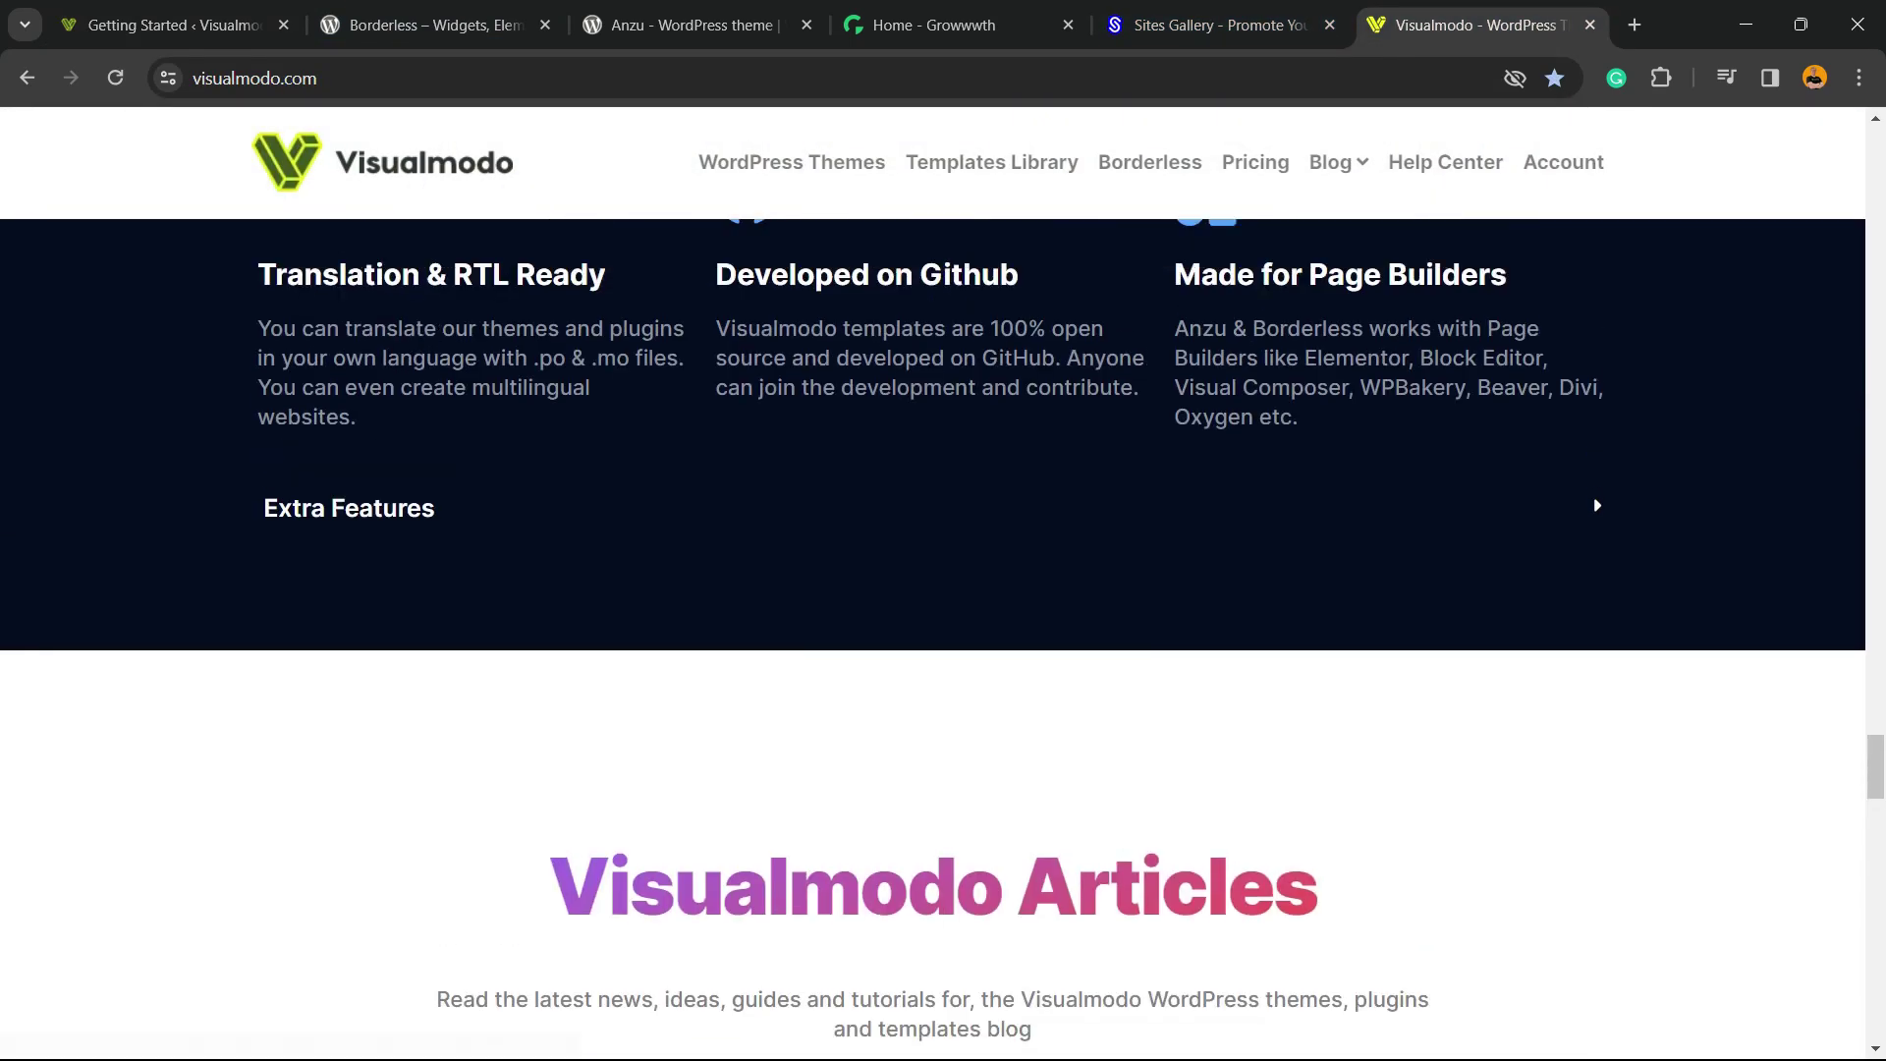
scroll(943, 590, "up", 2)
scroll(943, 589, "up", 2)
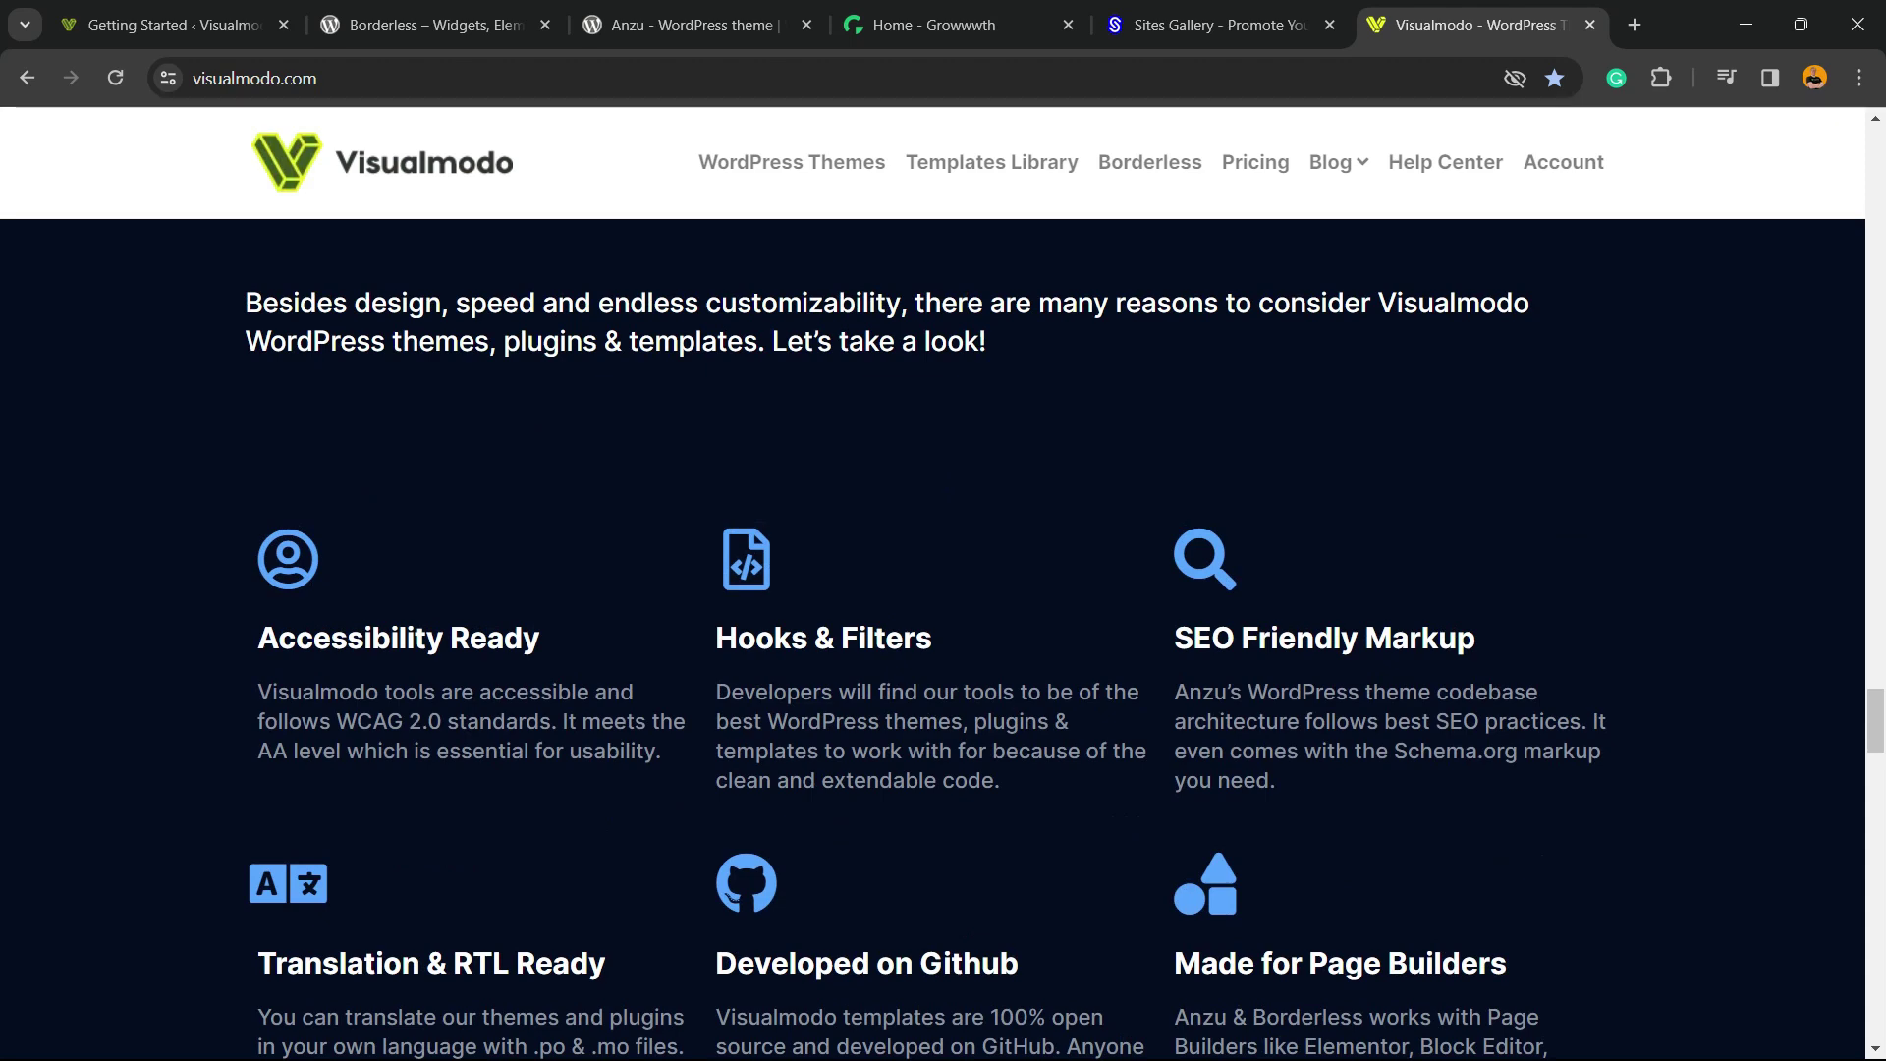
scroll(943, 591, "up", 1)
scroll(944, 590, "down", 1)
scroll(944, 590, "down", 2)
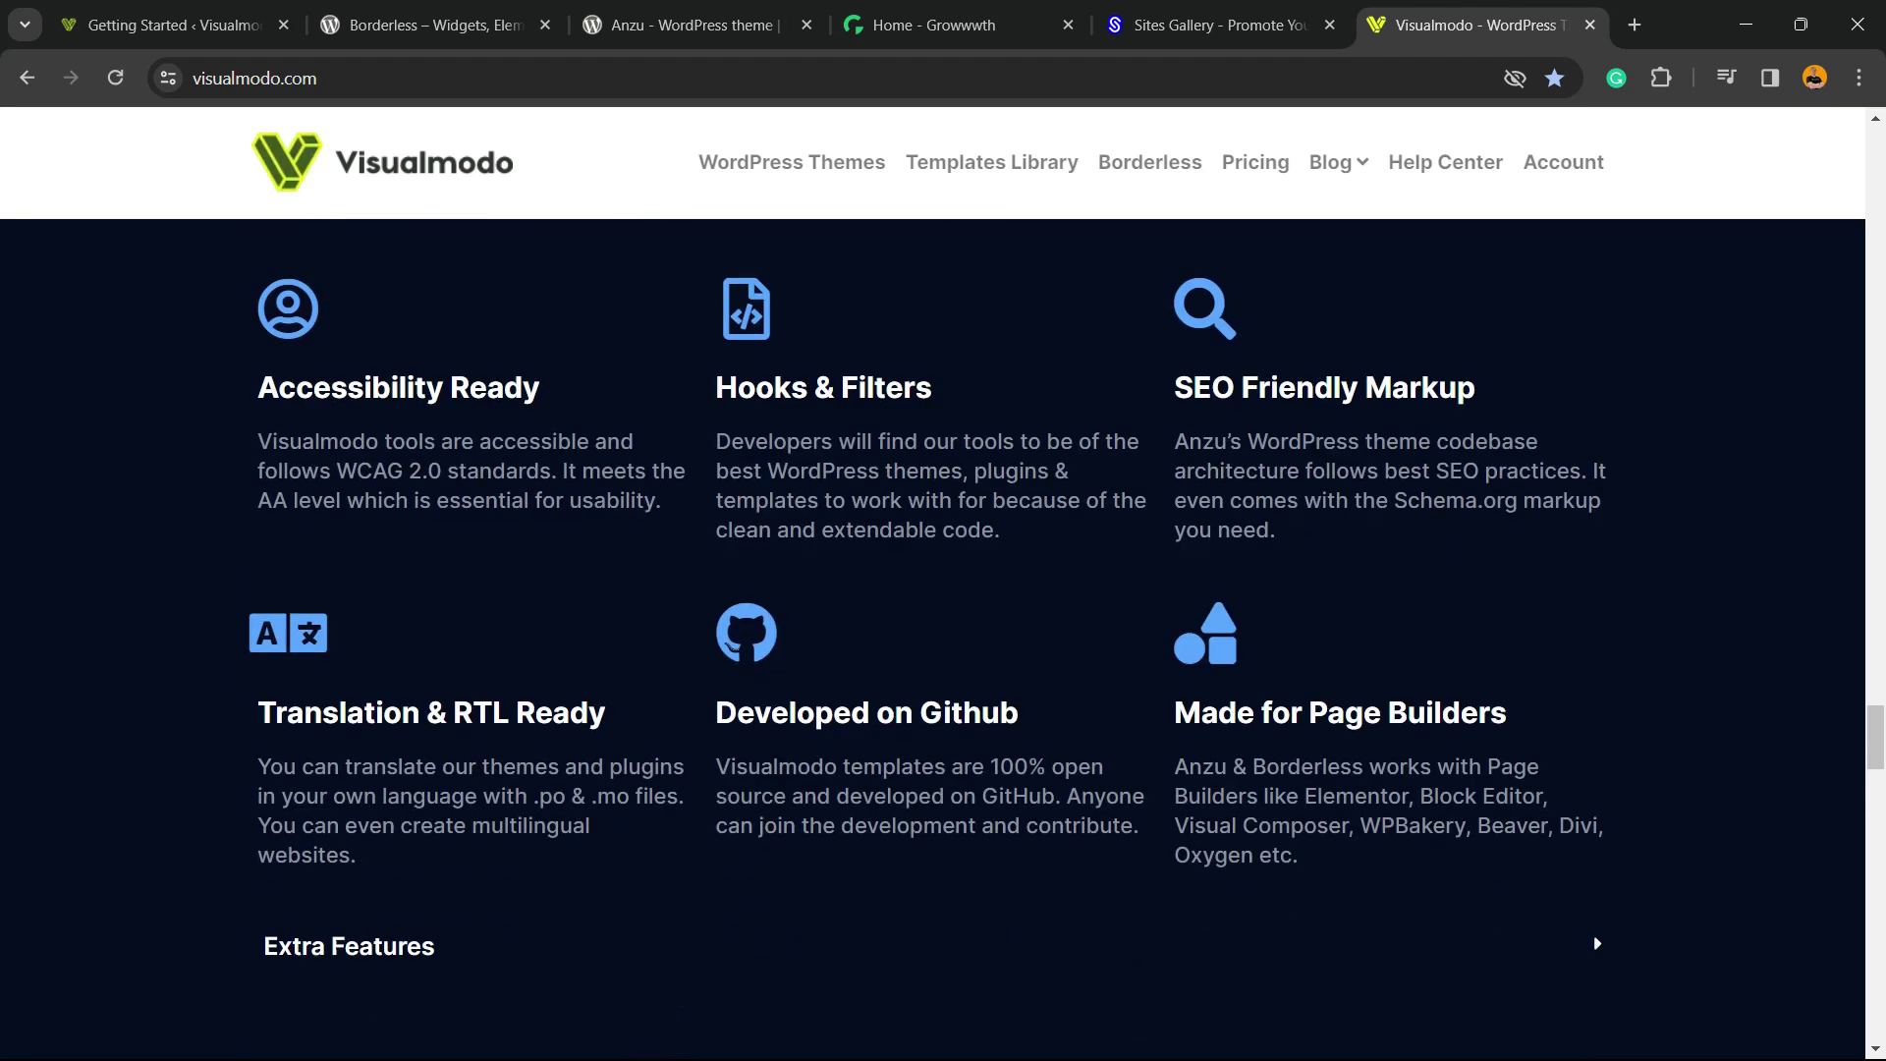
scroll(944, 590, "up", 1)
scroll(945, 640, "up", 4)
scroll(943, 640, "down", 4)
scroll(943, 640, "down", 5)
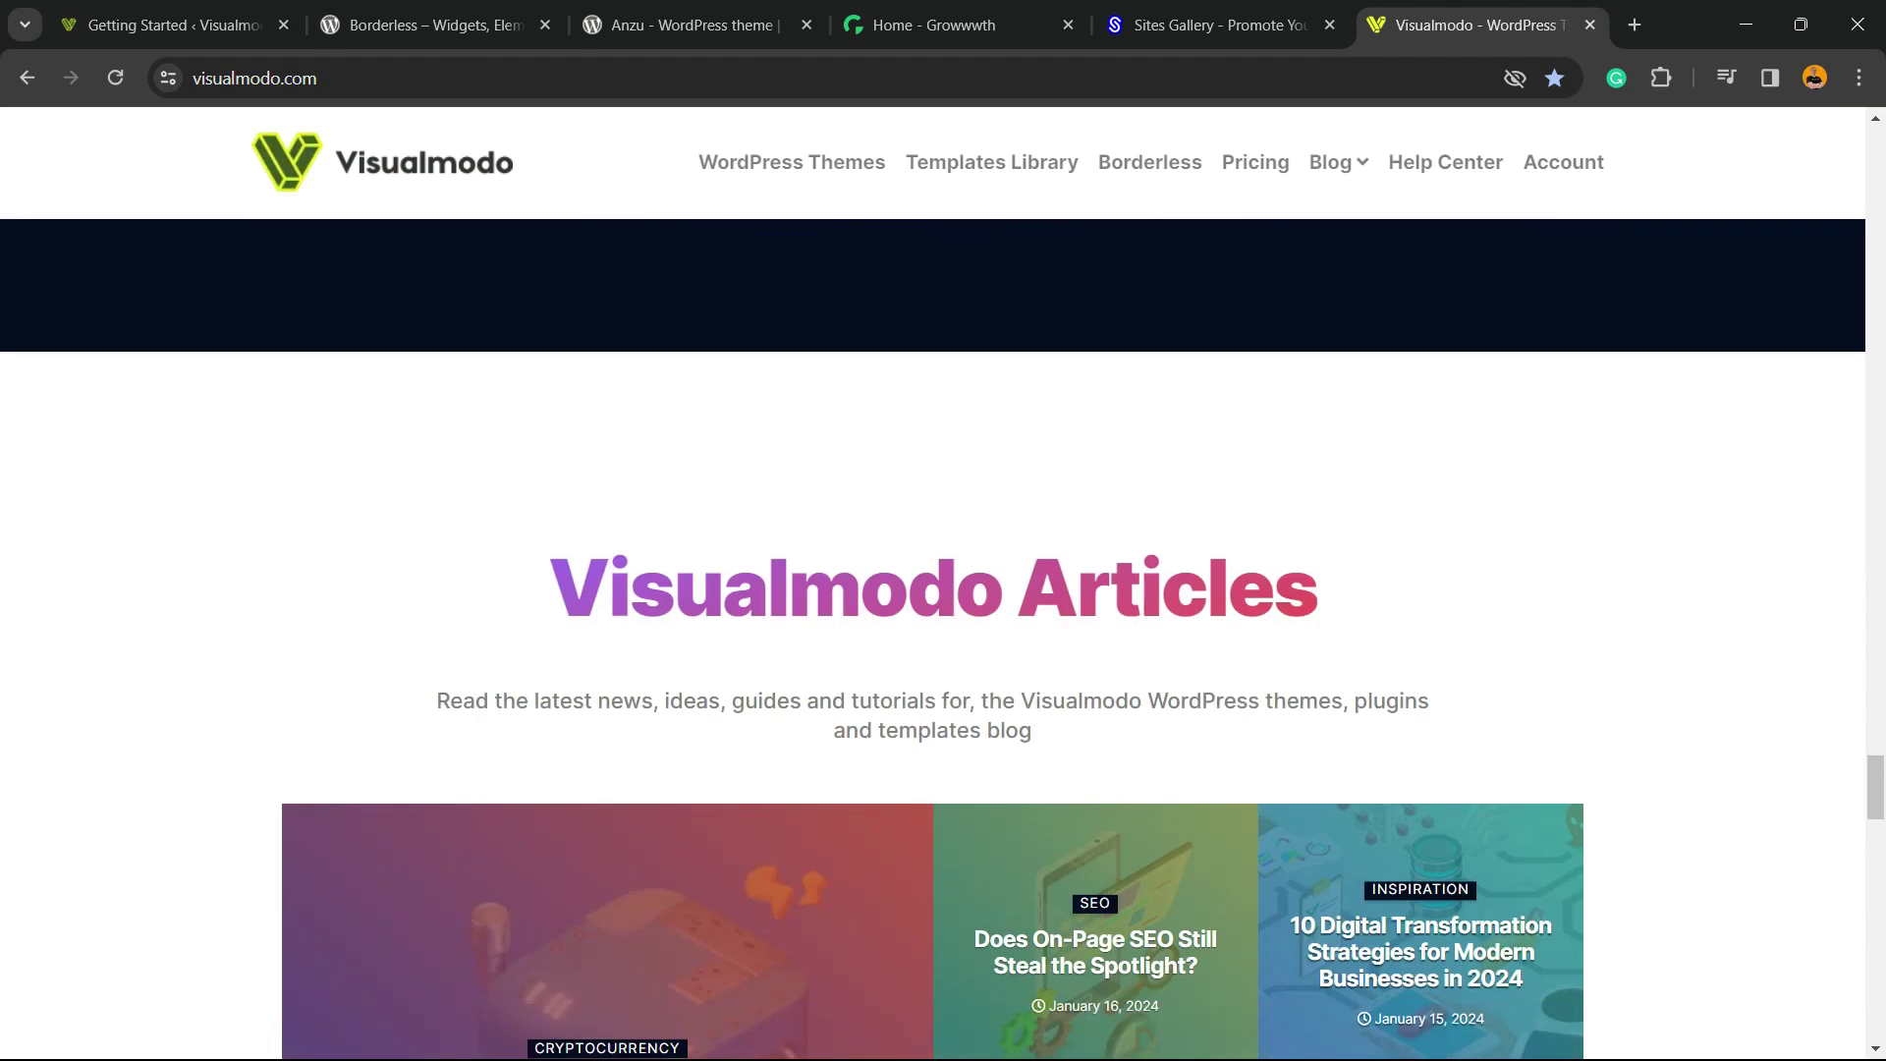
scroll(943, 641, "down", 5)
scroll(943, 641, "down", 5)
scroll(944, 641, "down", 3)
scroll(944, 641, "down", 2)
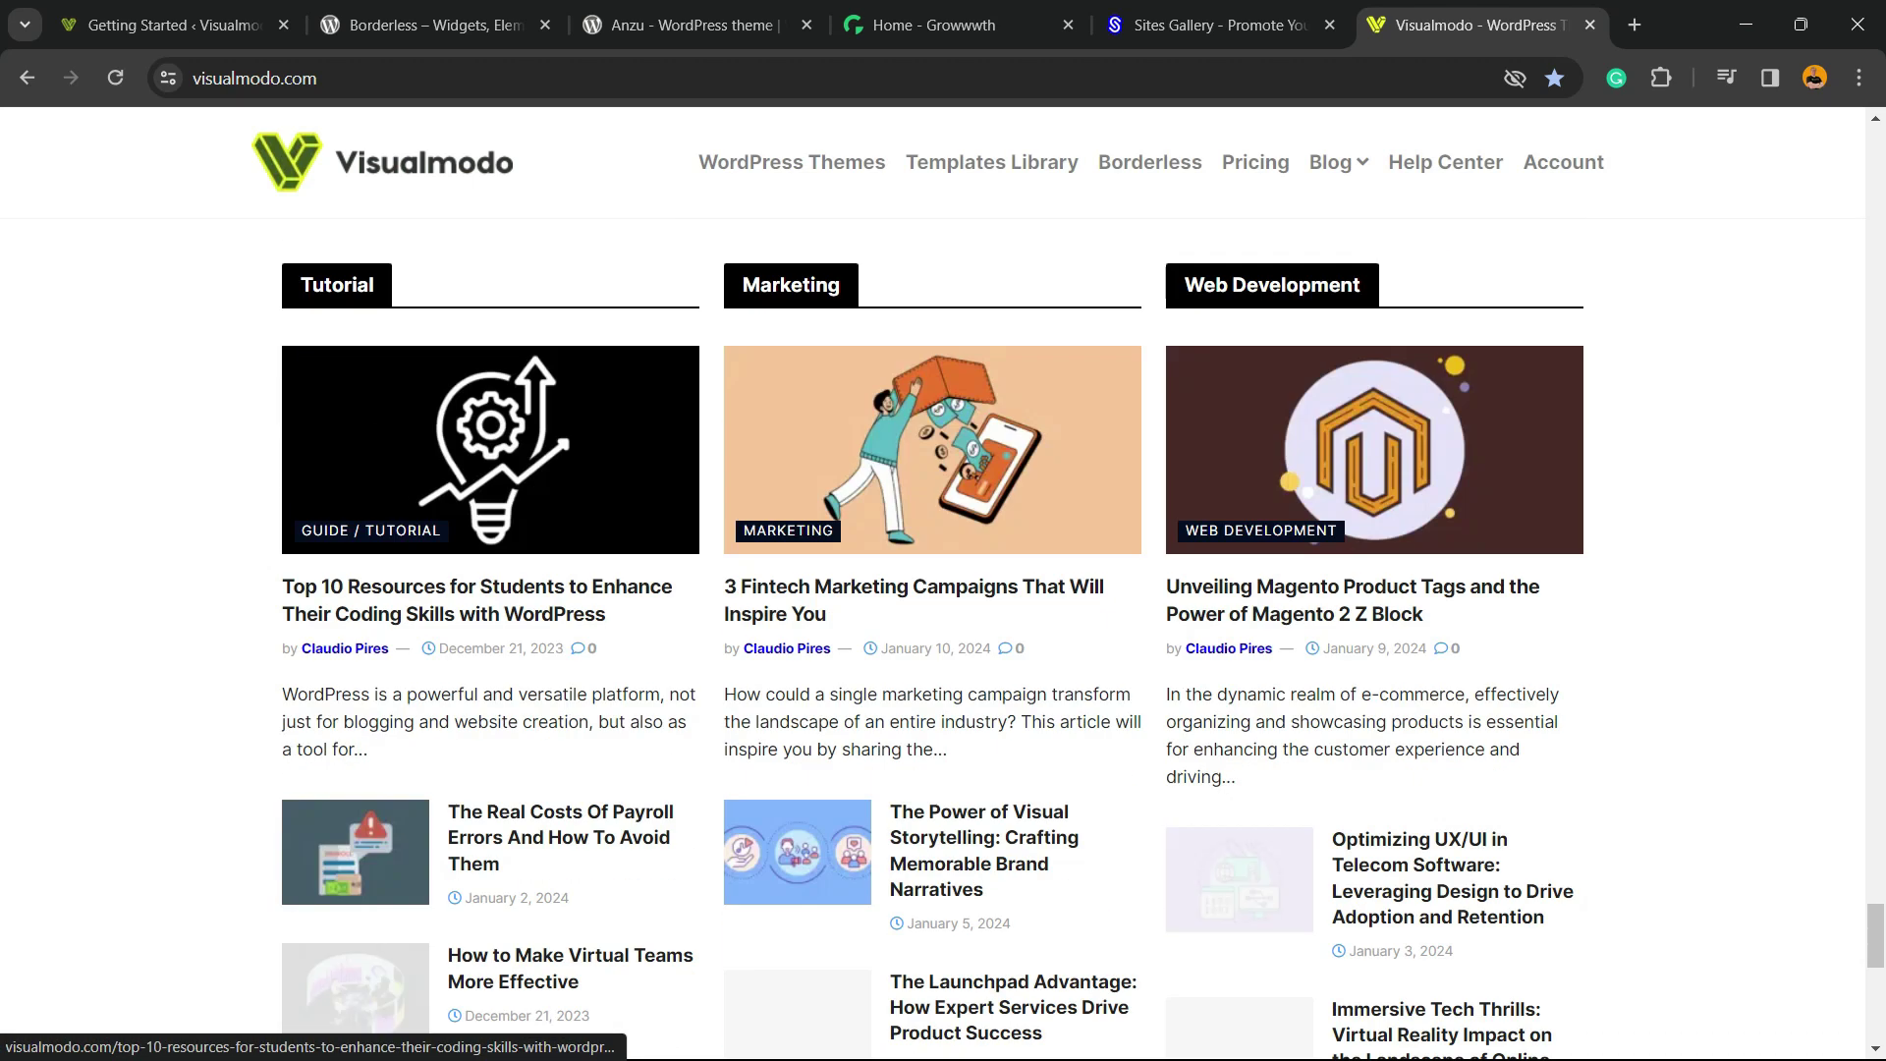
scroll(943, 640, "down", 2)
scroll(944, 640, "down", 3)
scroll(944, 640, "down", 2)
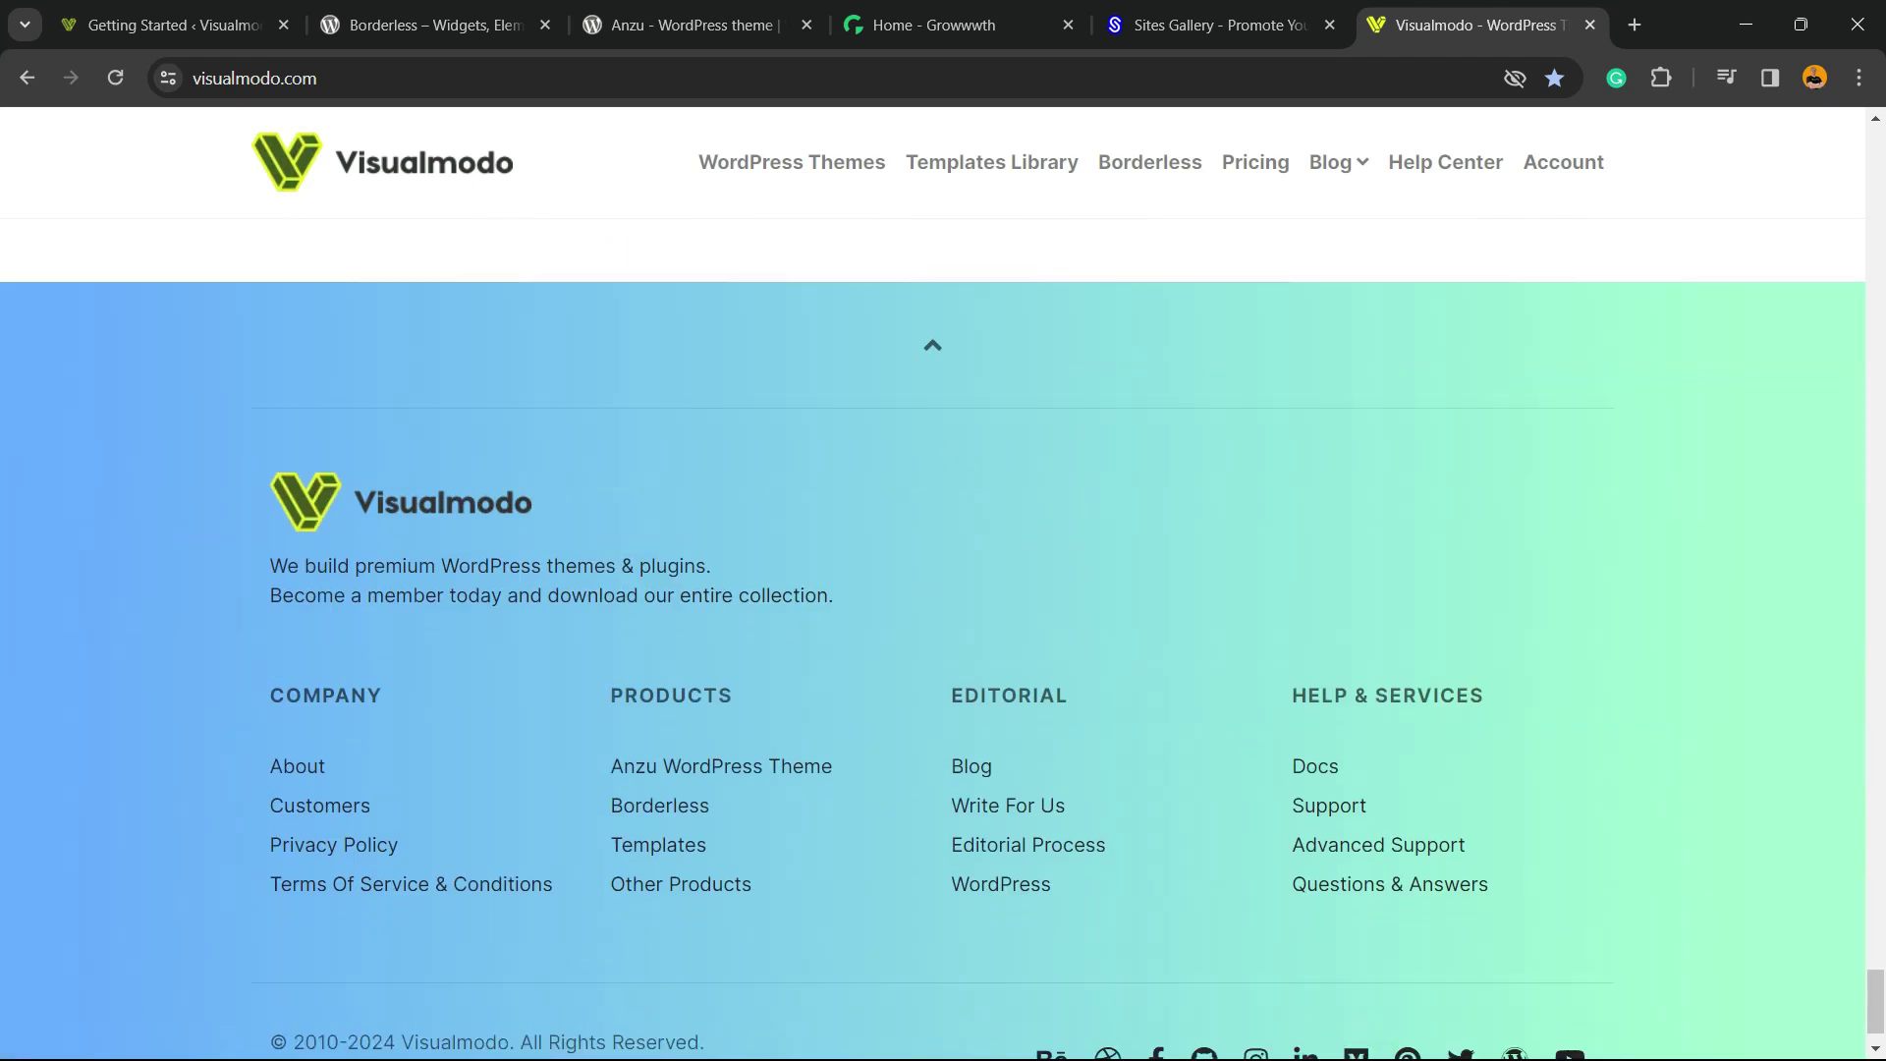
scroll(943, 639, "up", 3)
scroll(944, 641, "up", 5)
scroll(943, 639, "up", 5)
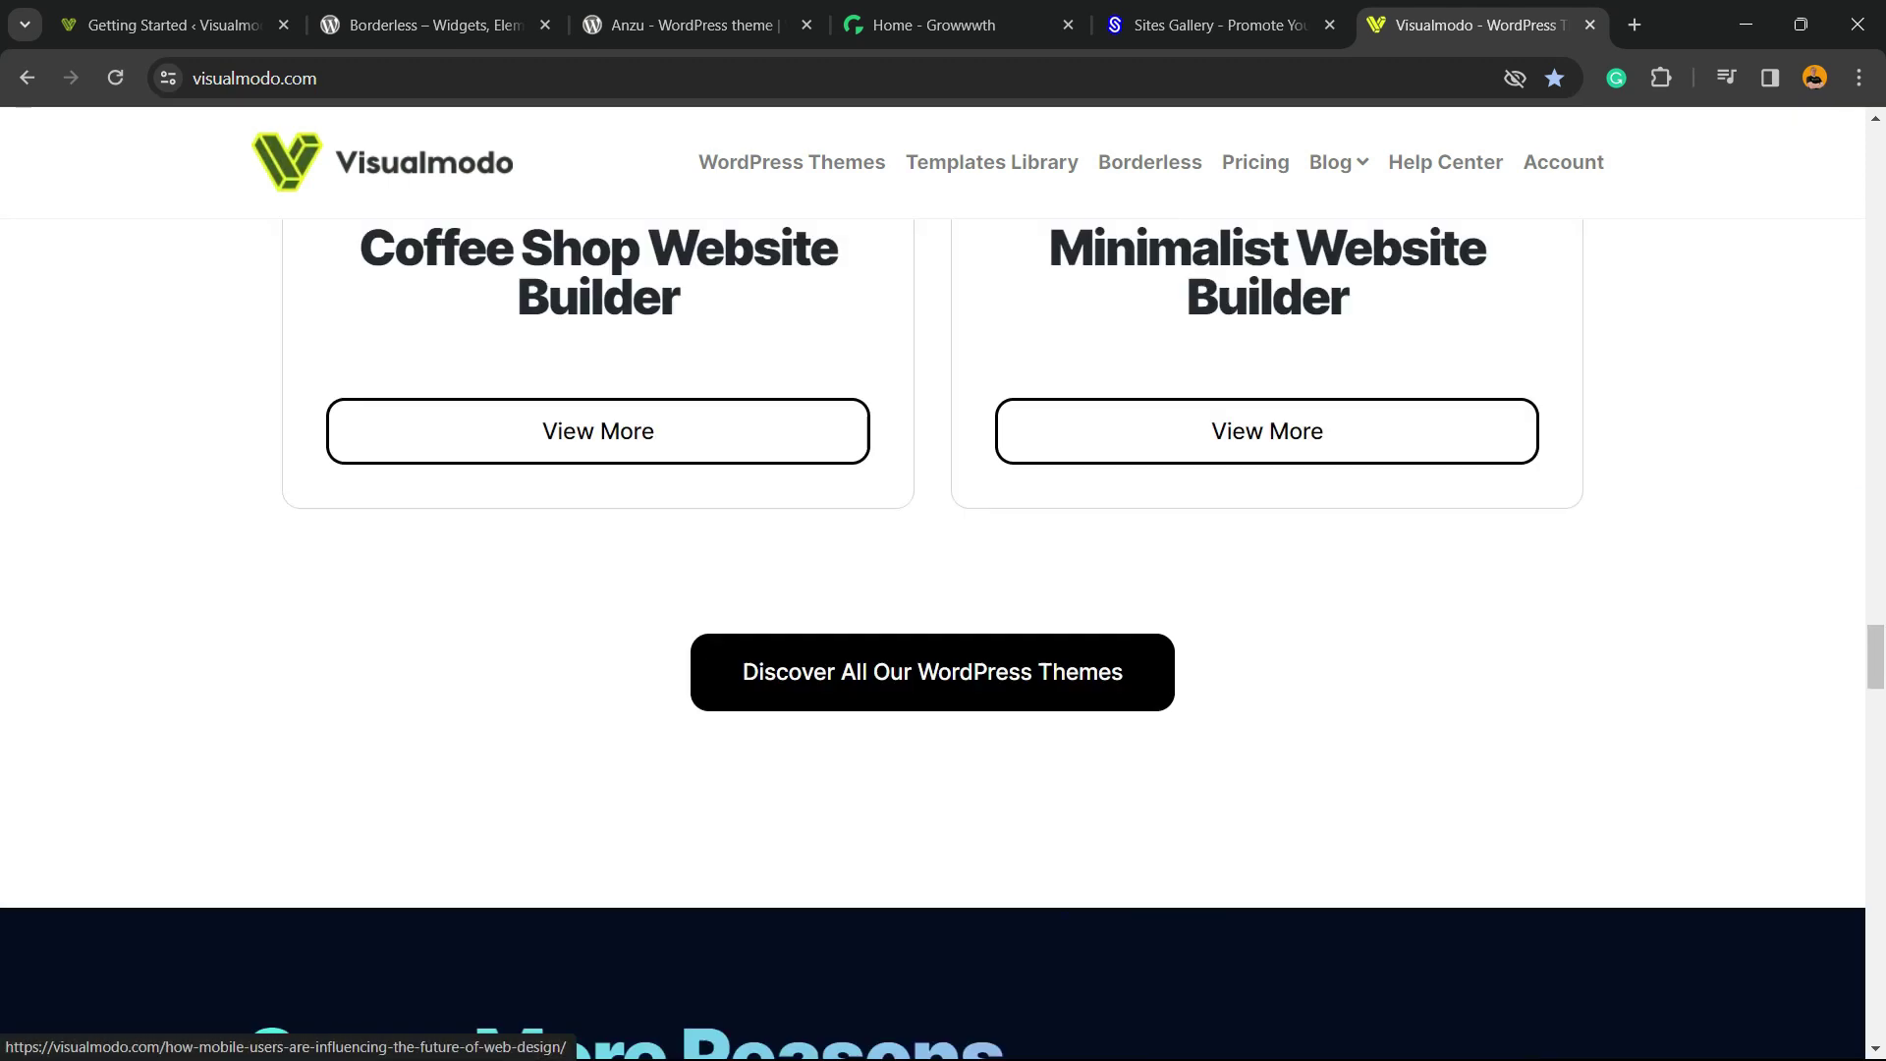
scroll(943, 640, "up", 3)
scroll(944, 641, "up", 5)
scroll(943, 641, "up", 5)
scroll(944, 640, "up", 5)
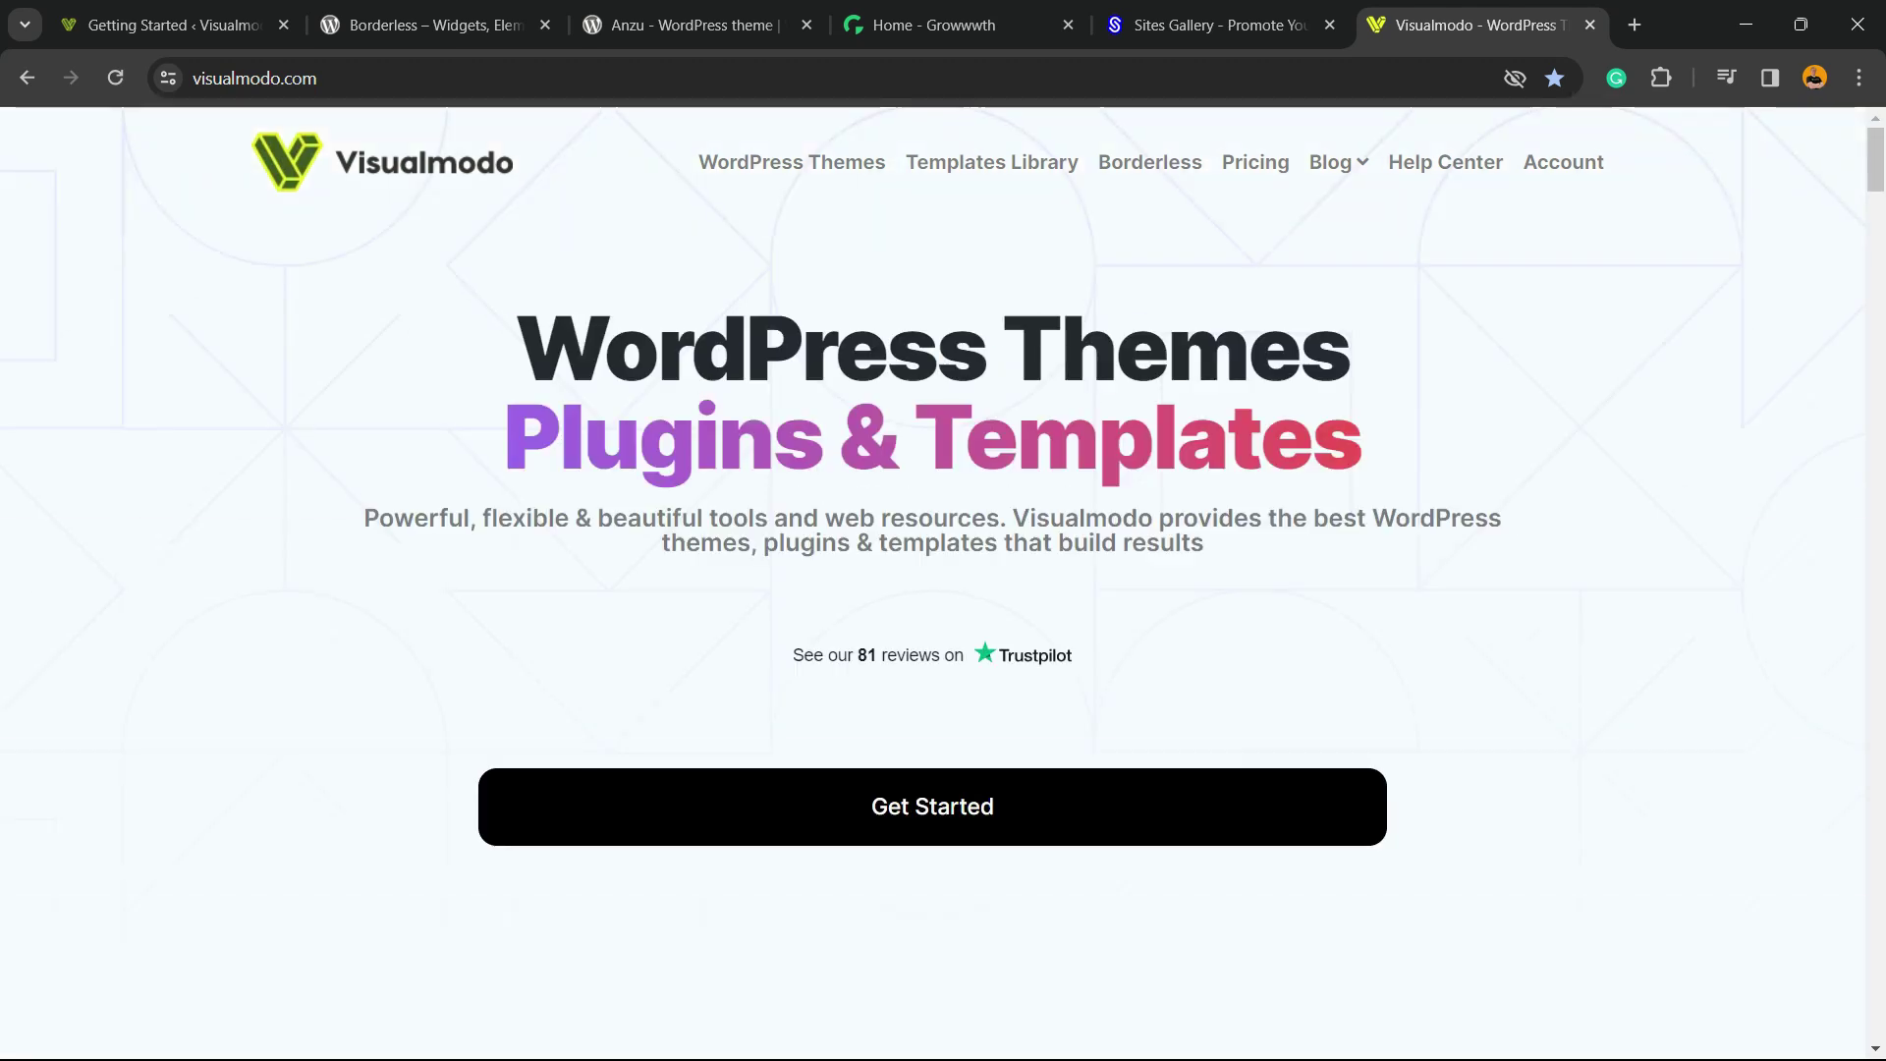
key("ctrl+1")
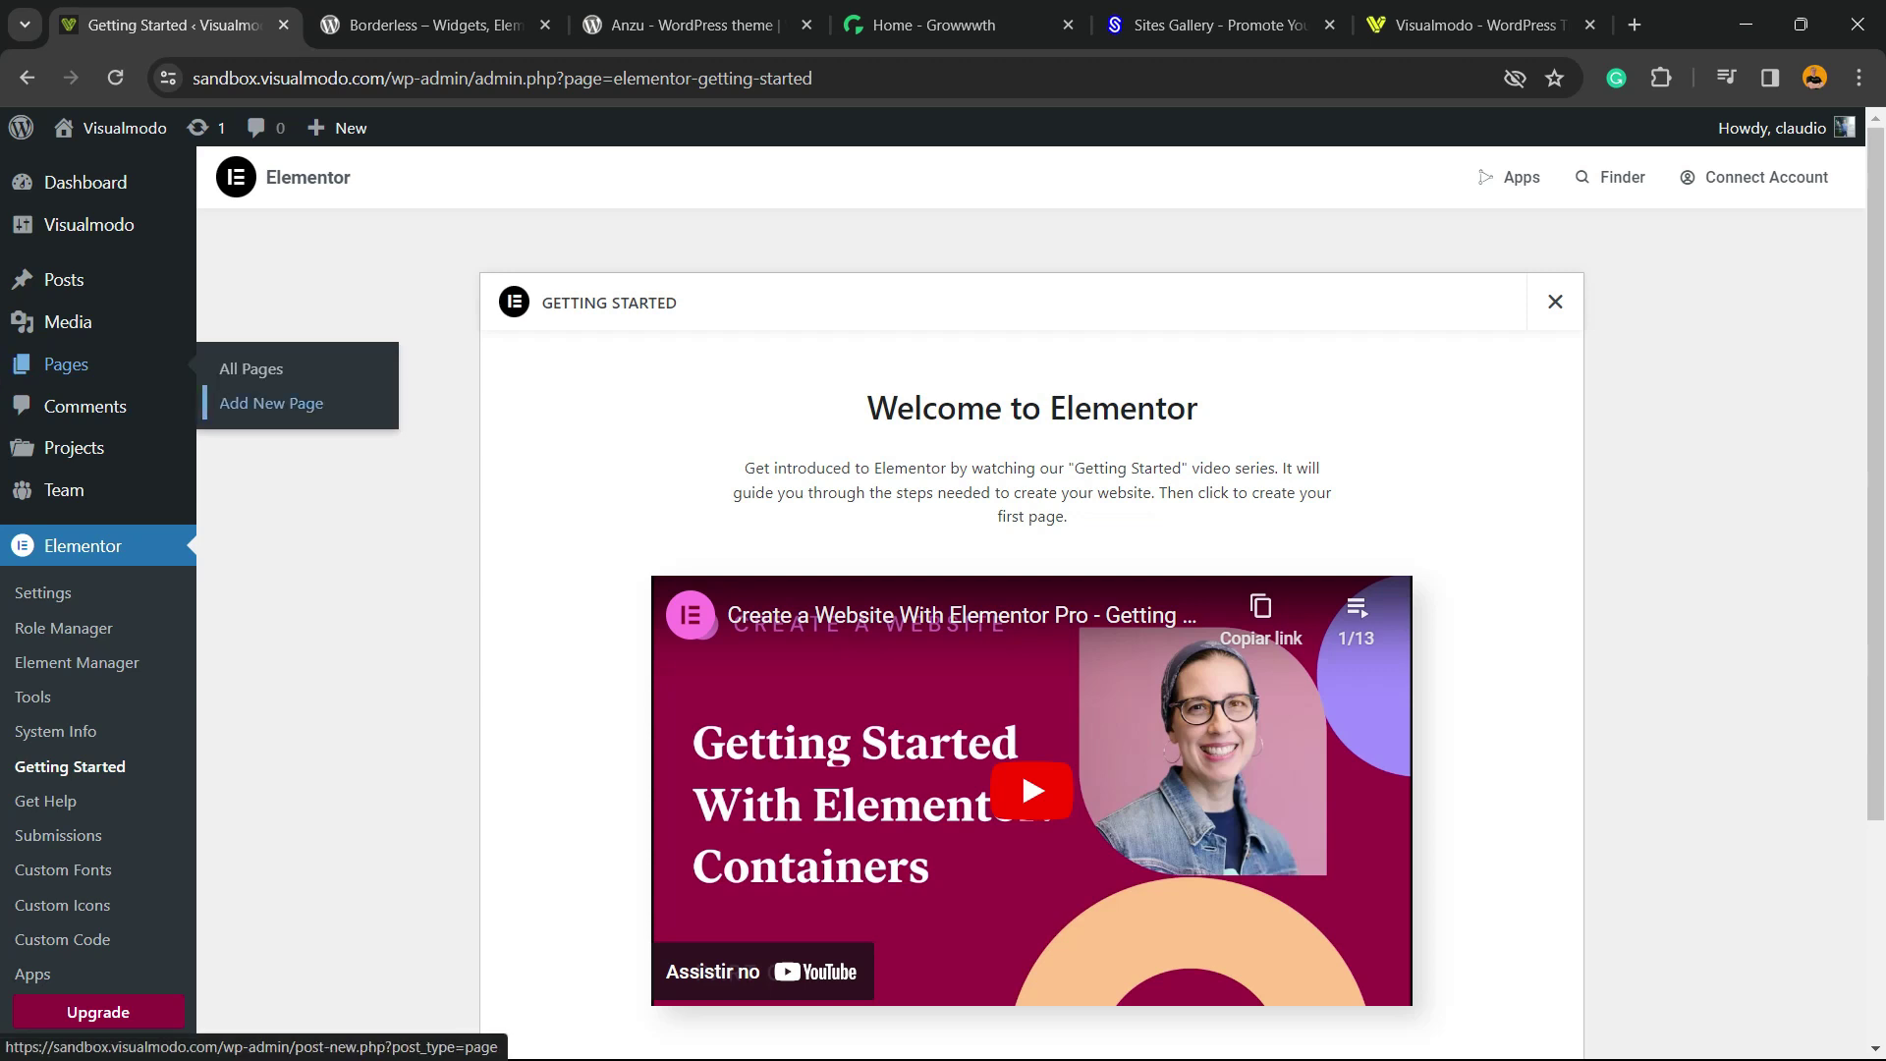
left_click(271, 402)
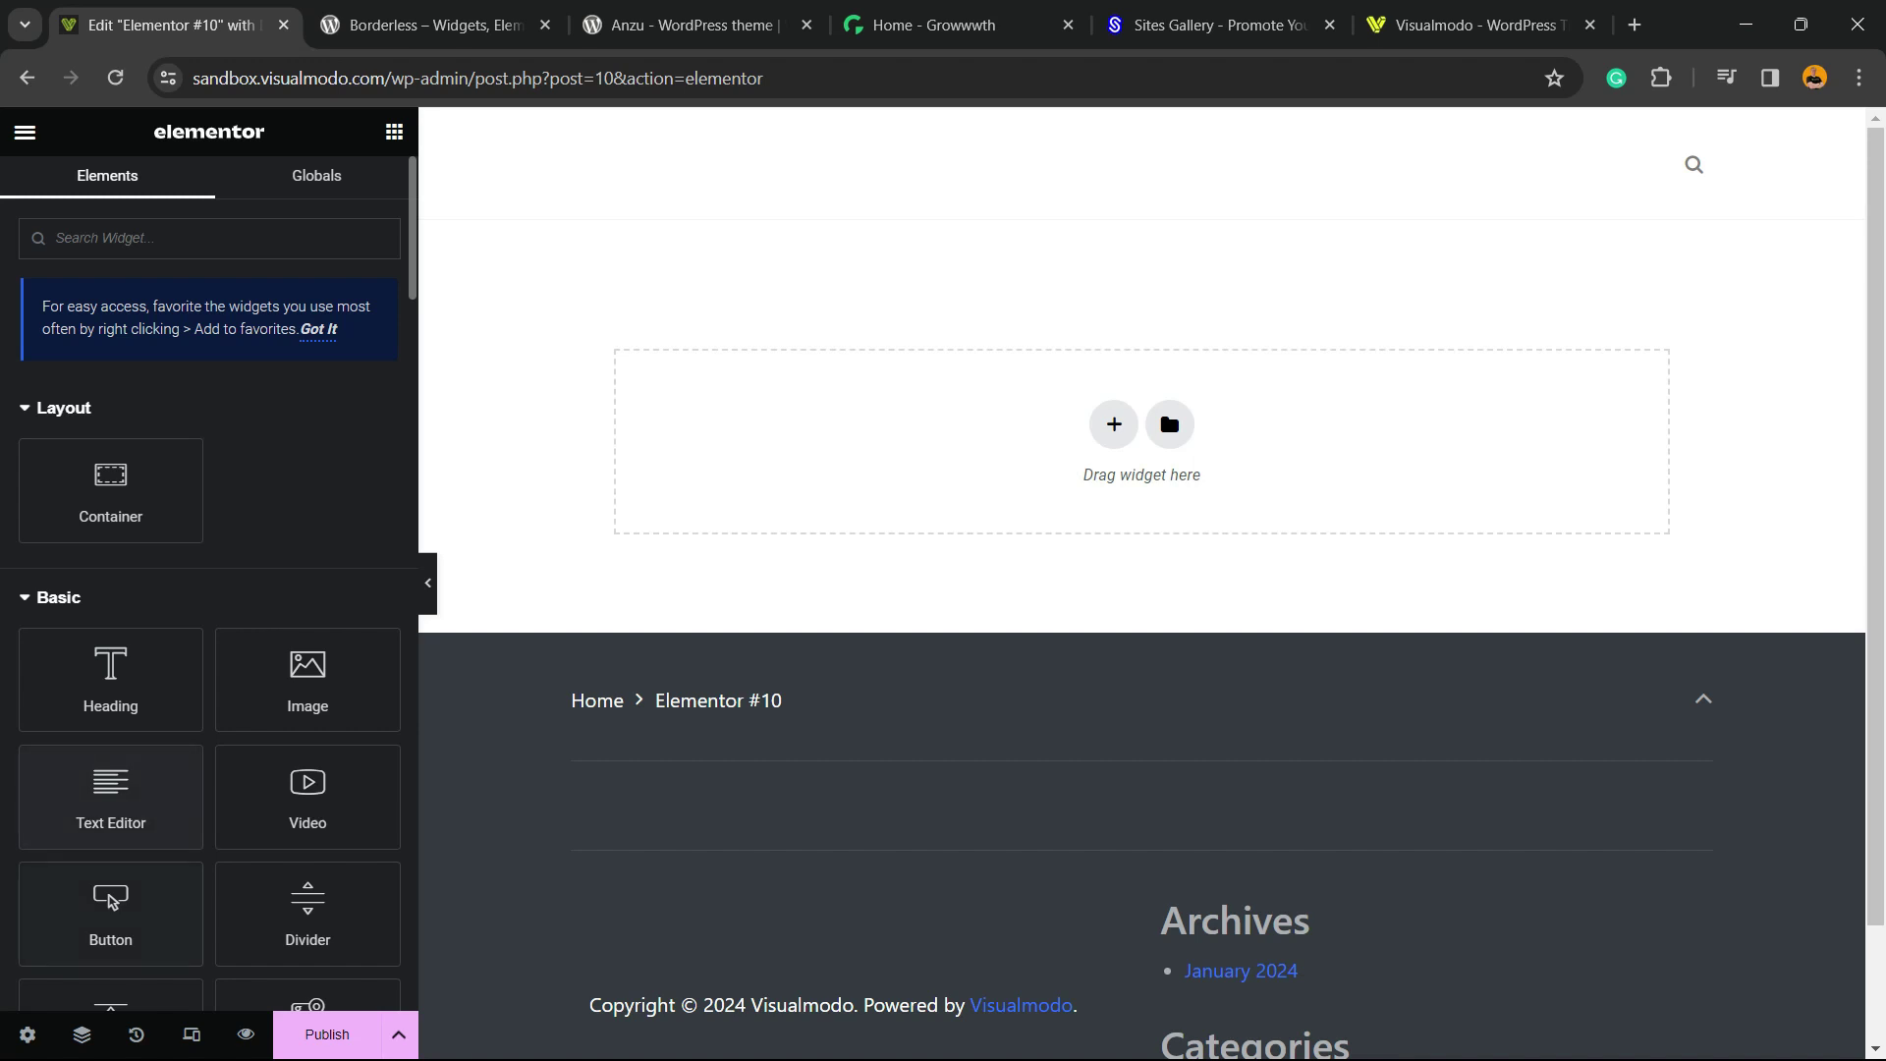
- In the 'Elementor #10' page settings, choose the Elementor Full Width page layout
left_click(27, 1035)
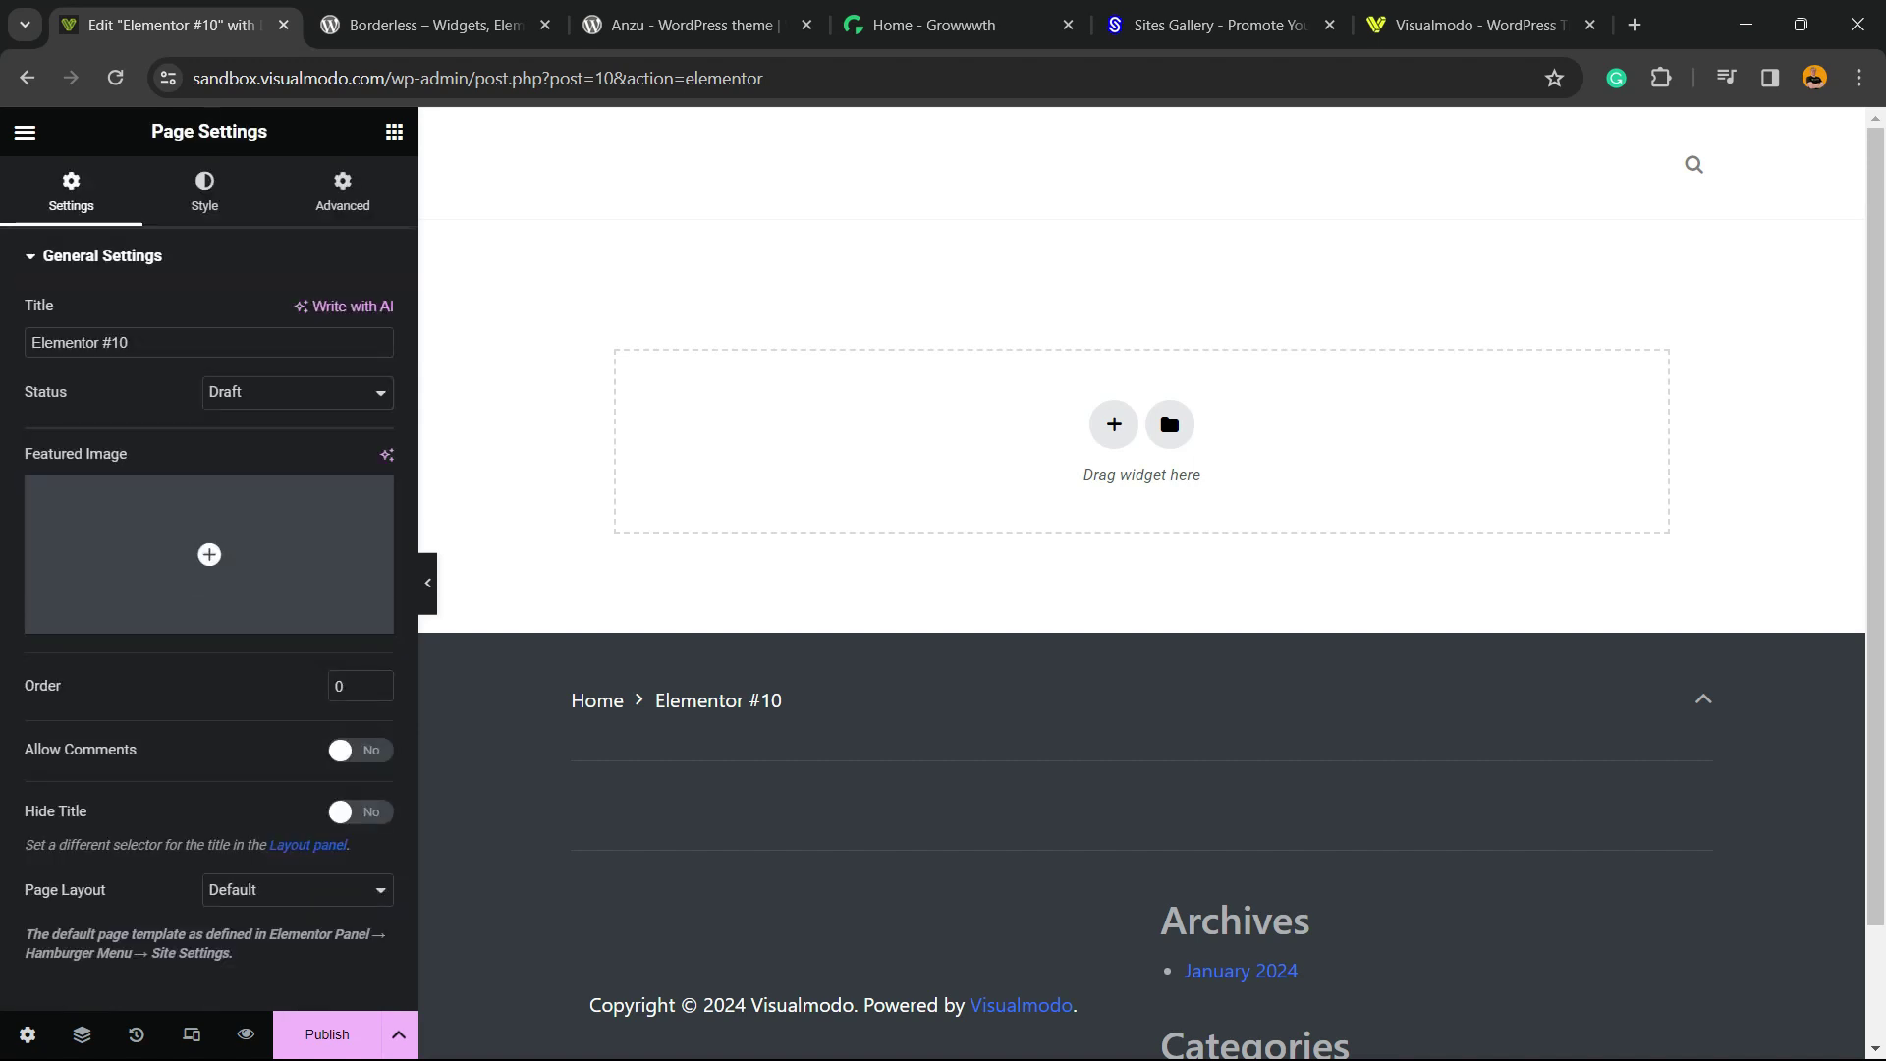
key("ctrl+plus")
scroll(230, 590, "down", 1)
left_click_drag(117, 907, 27, 906)
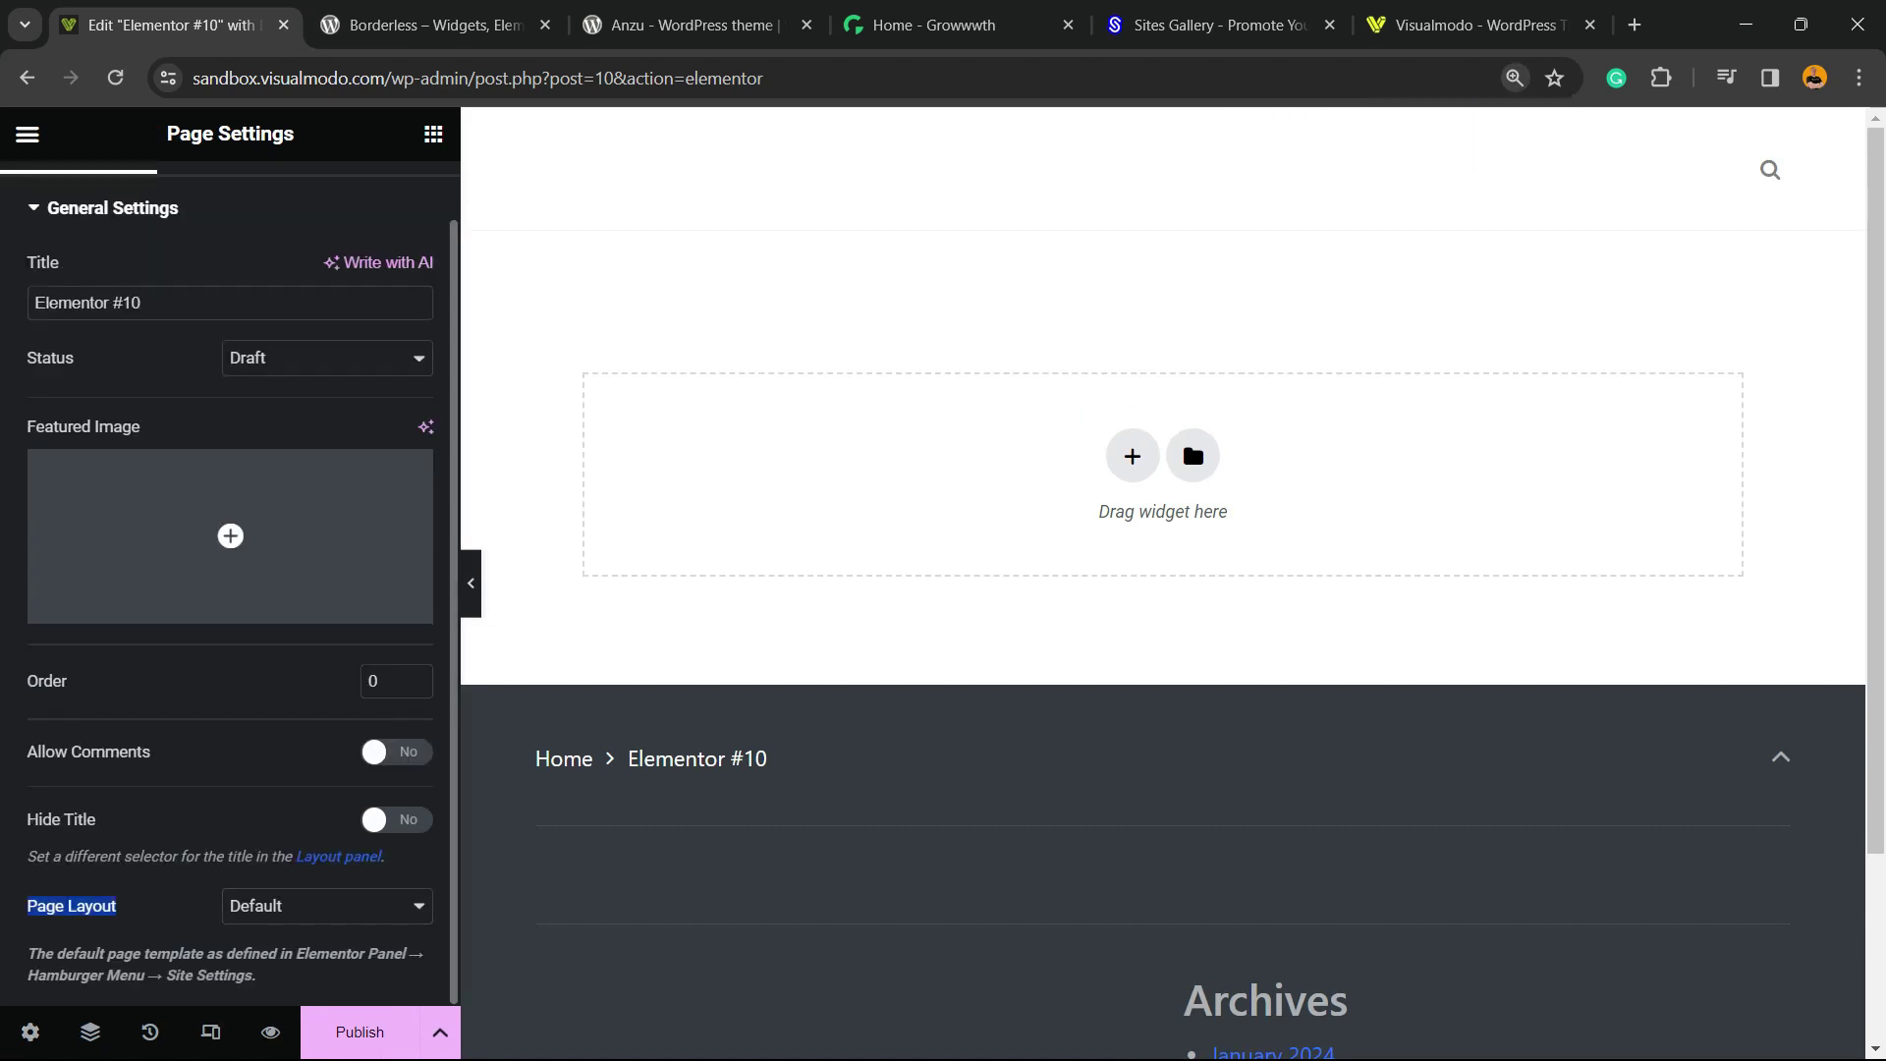
left_click(326, 905)
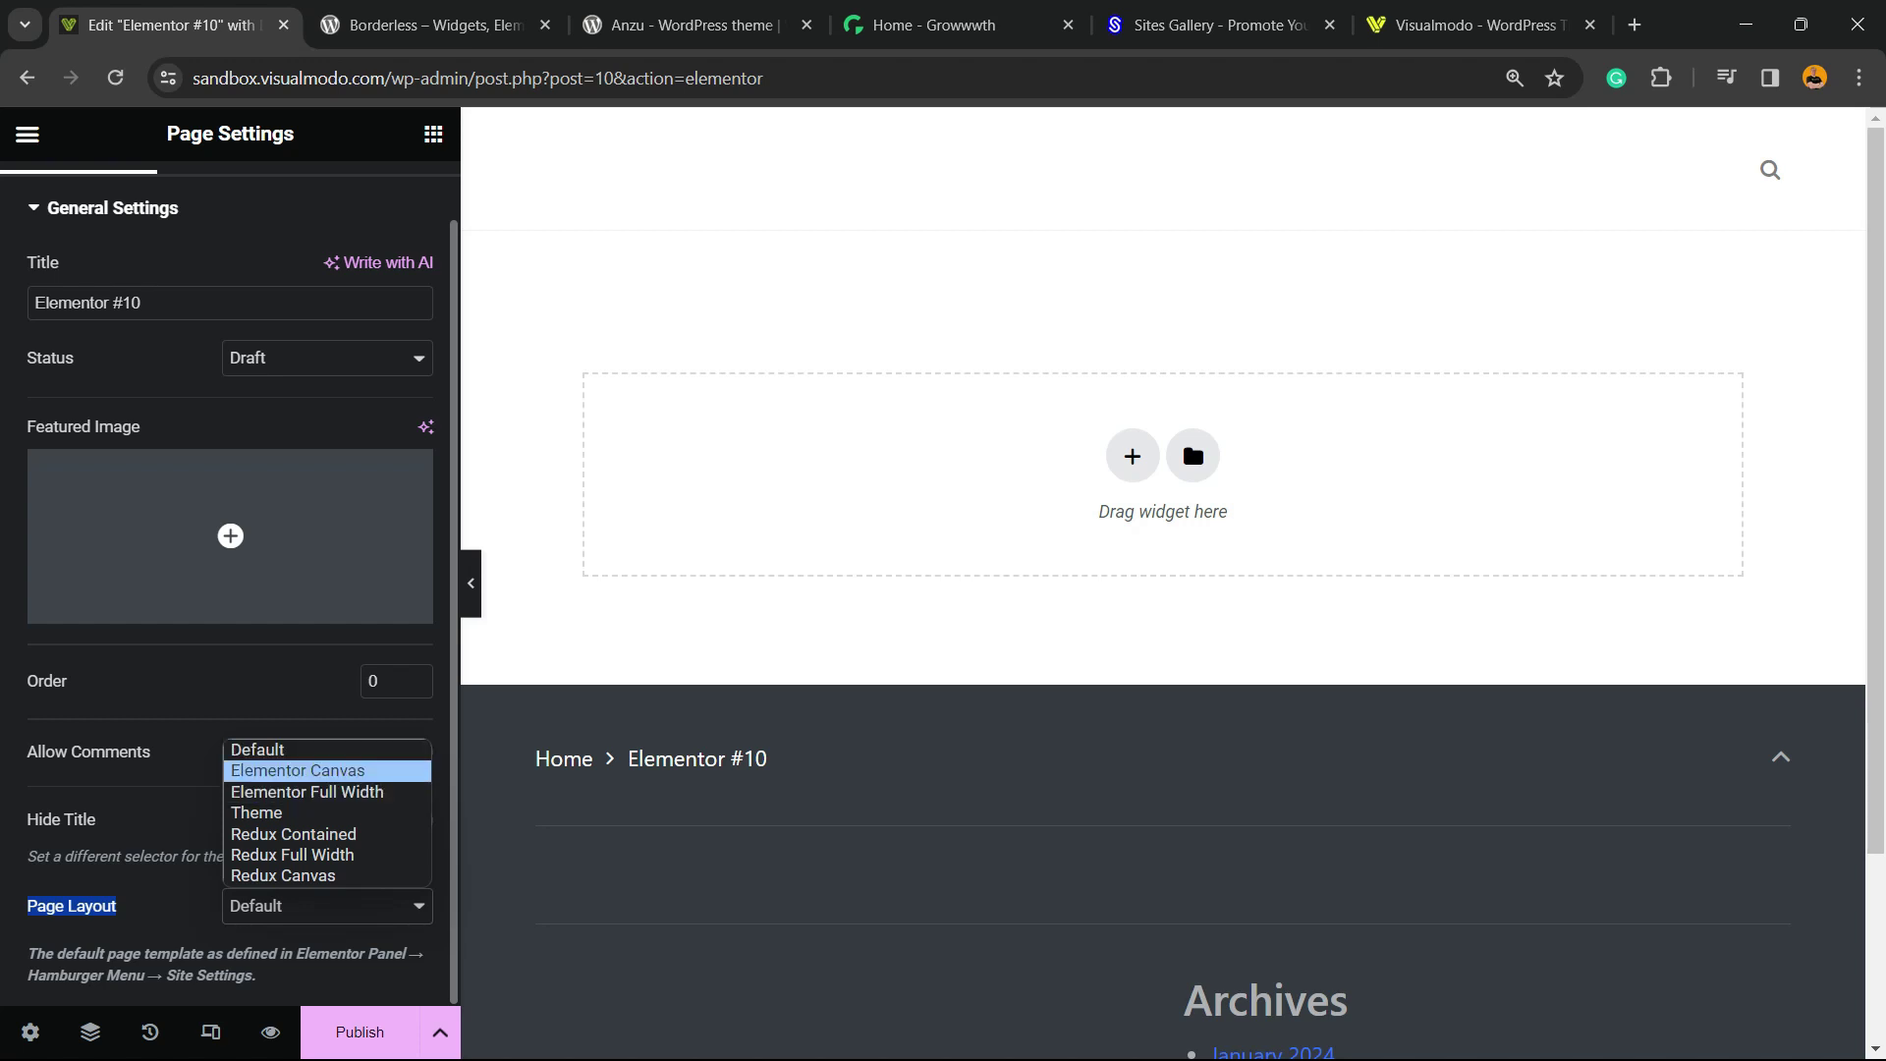
key("Down")
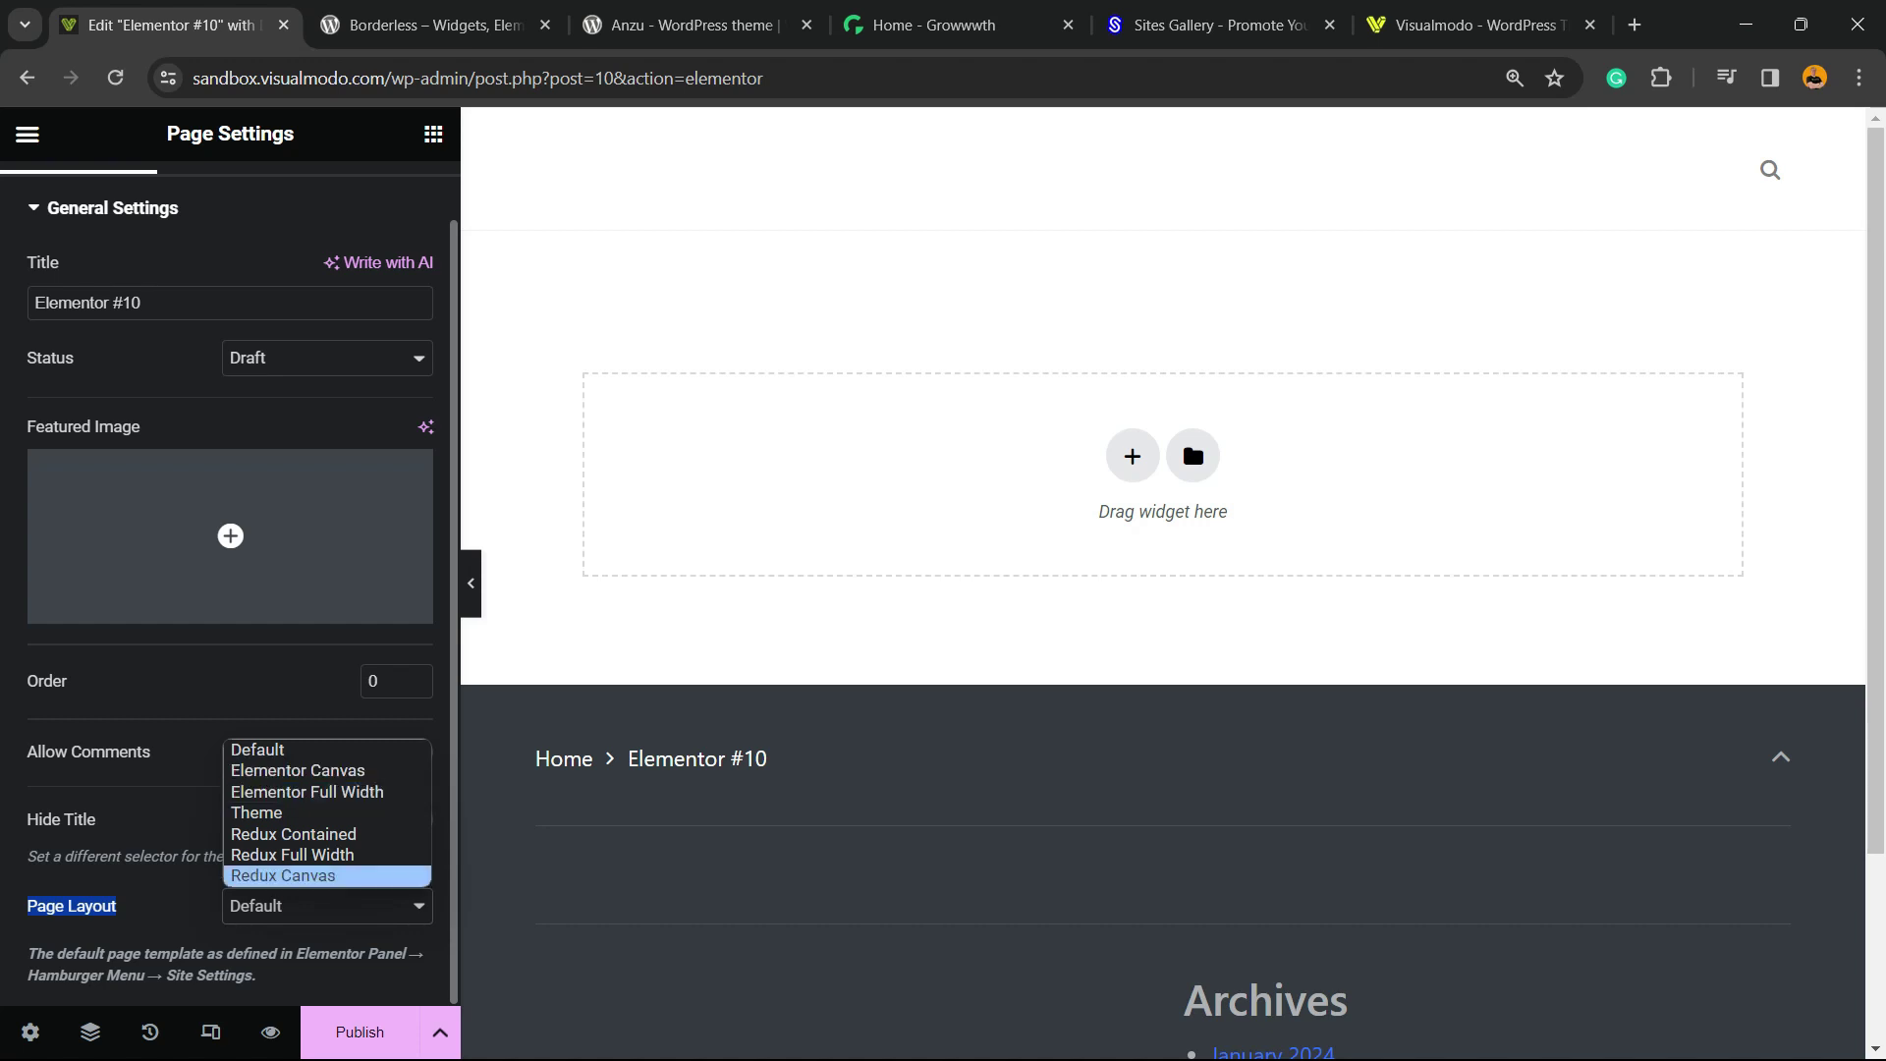
left_click(331, 794)
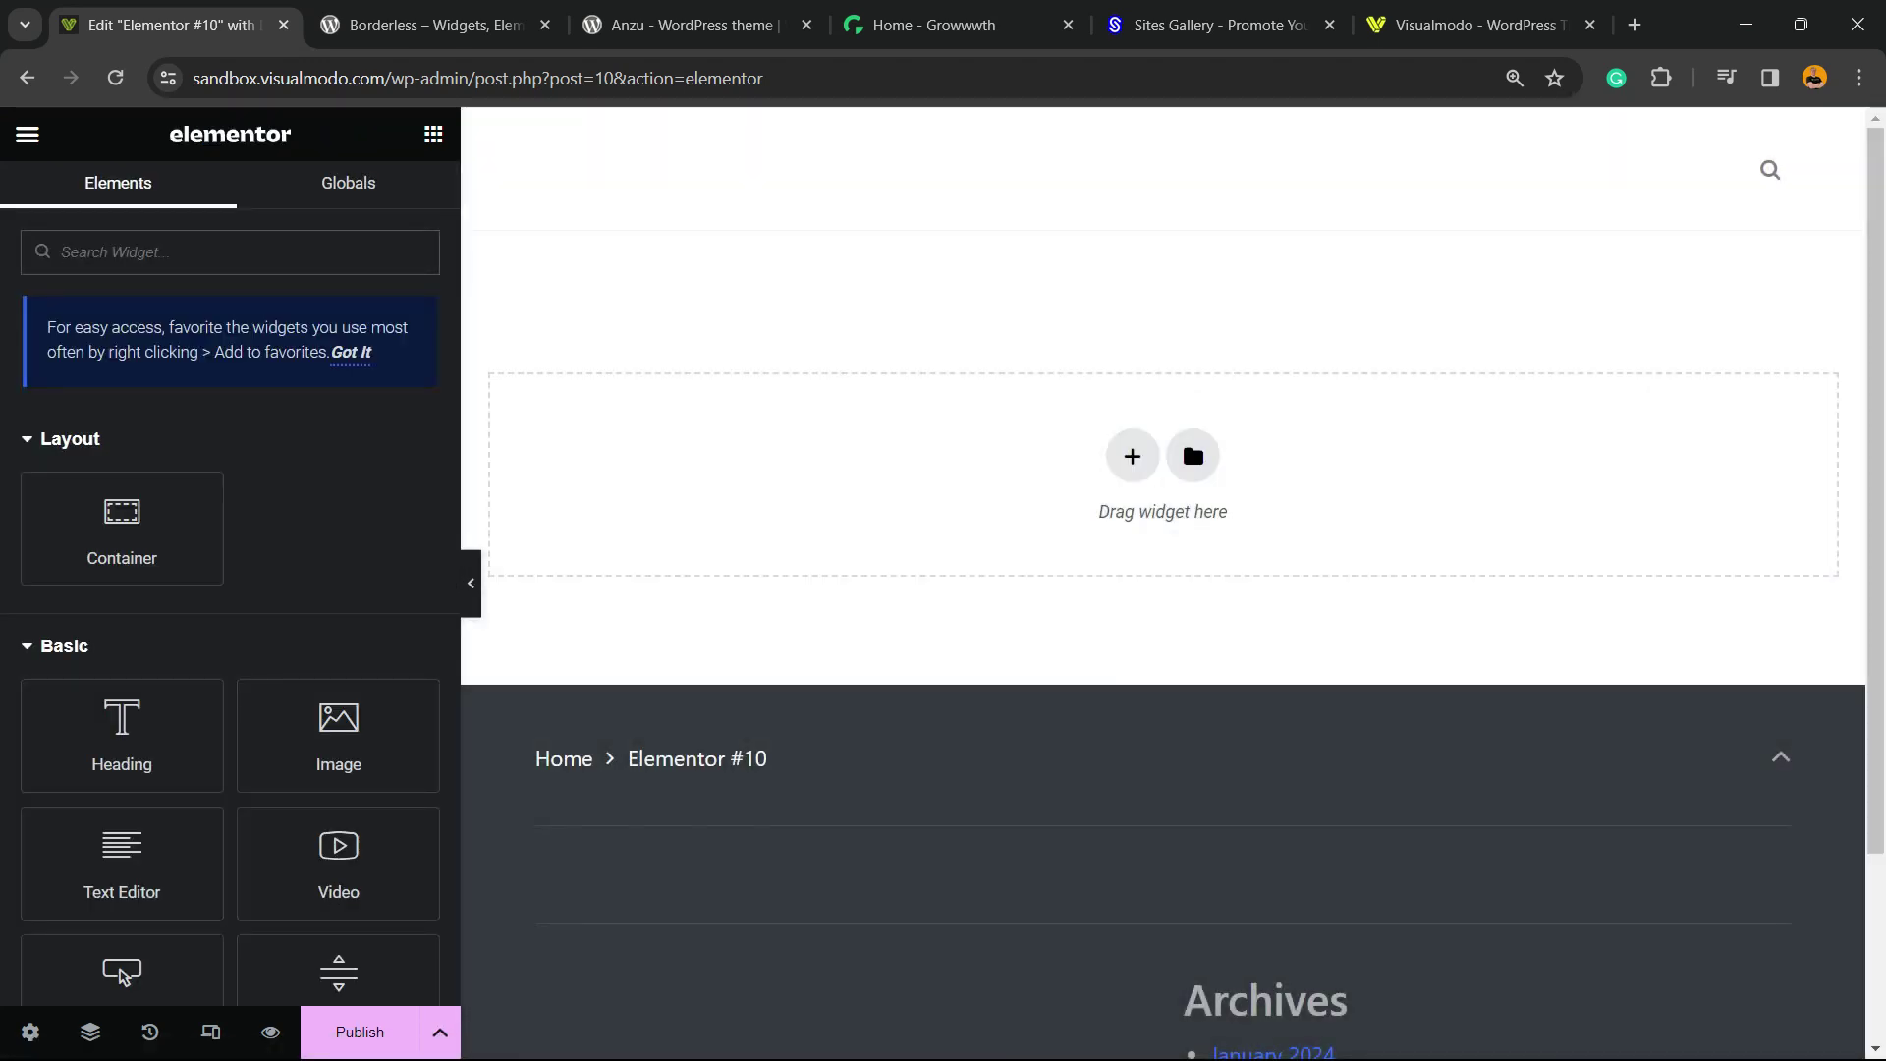
scroll(1192, 437, "down", 2)
scroll(1191, 438, "up", 2)
scroll(1192, 438, "down", 2)
scroll(1191, 438, "up", 2)
- Add a single-column container to the empty canvas and drop a Heading widget into it
left_click(1132, 455)
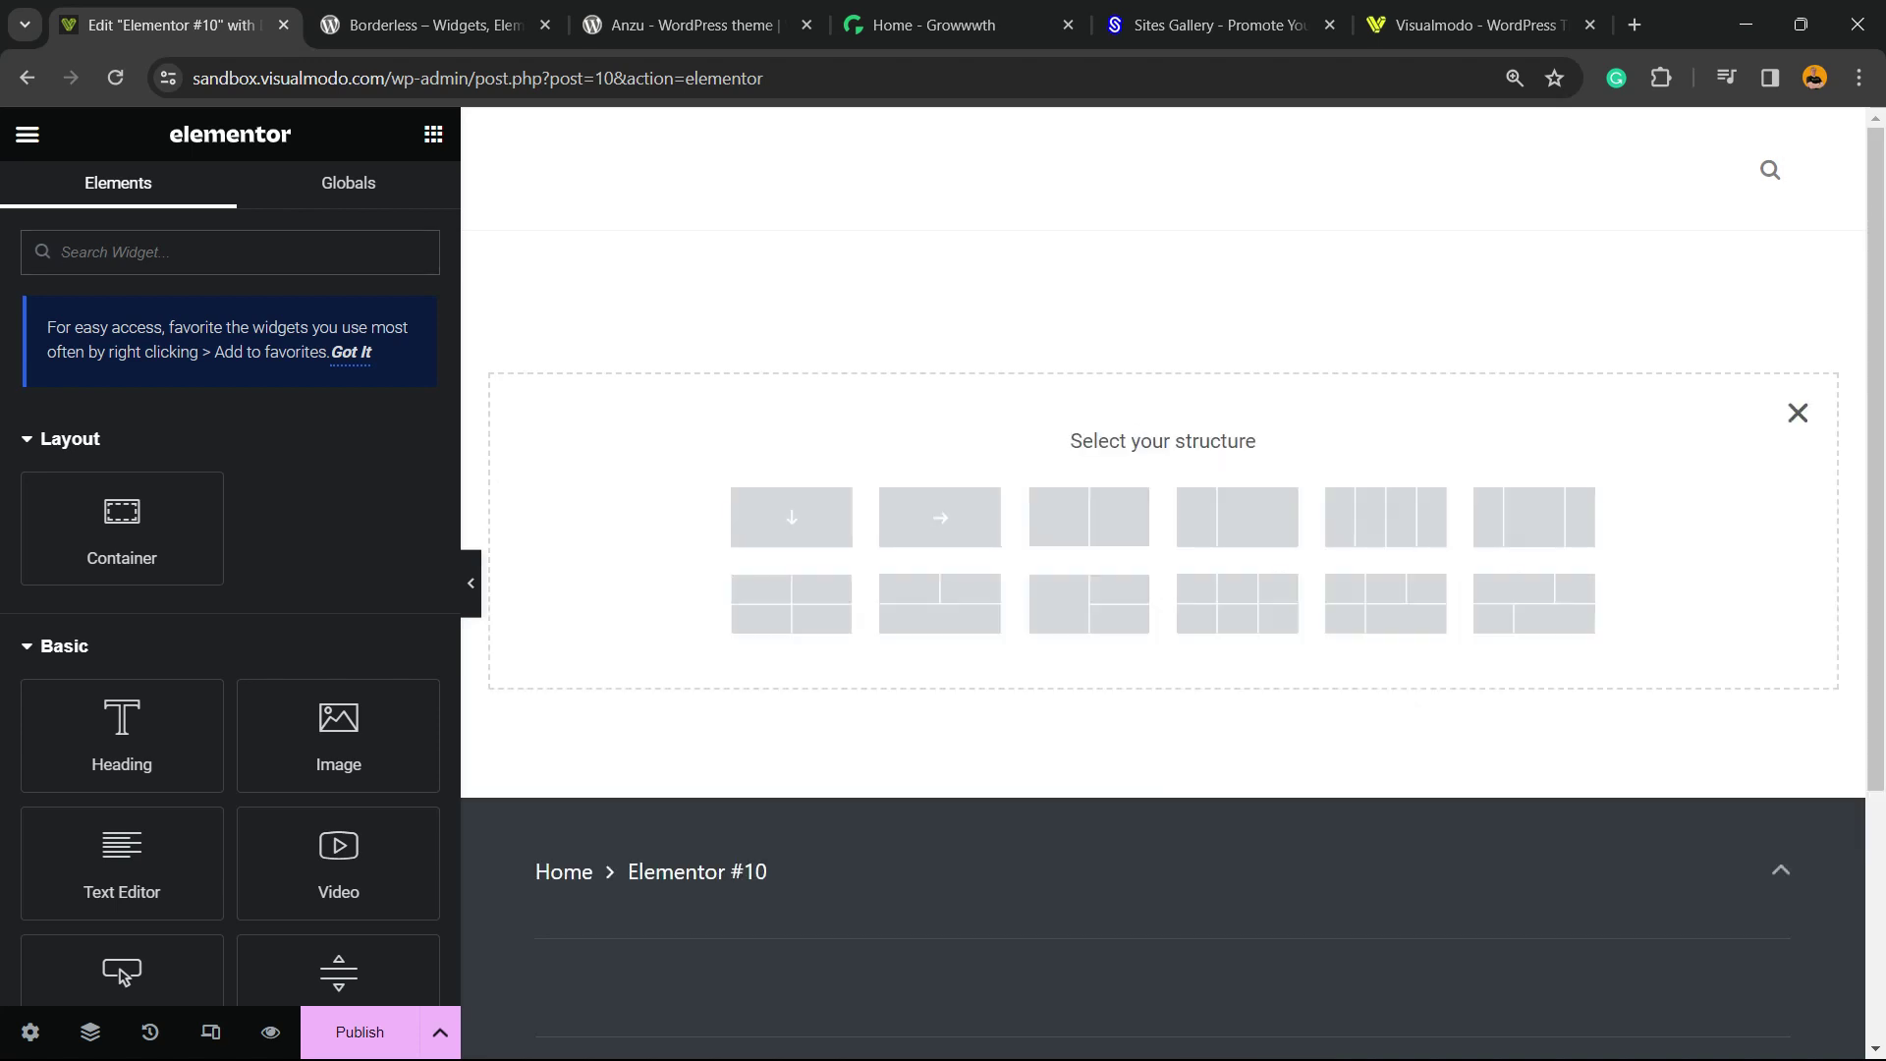
left_click(792, 516)
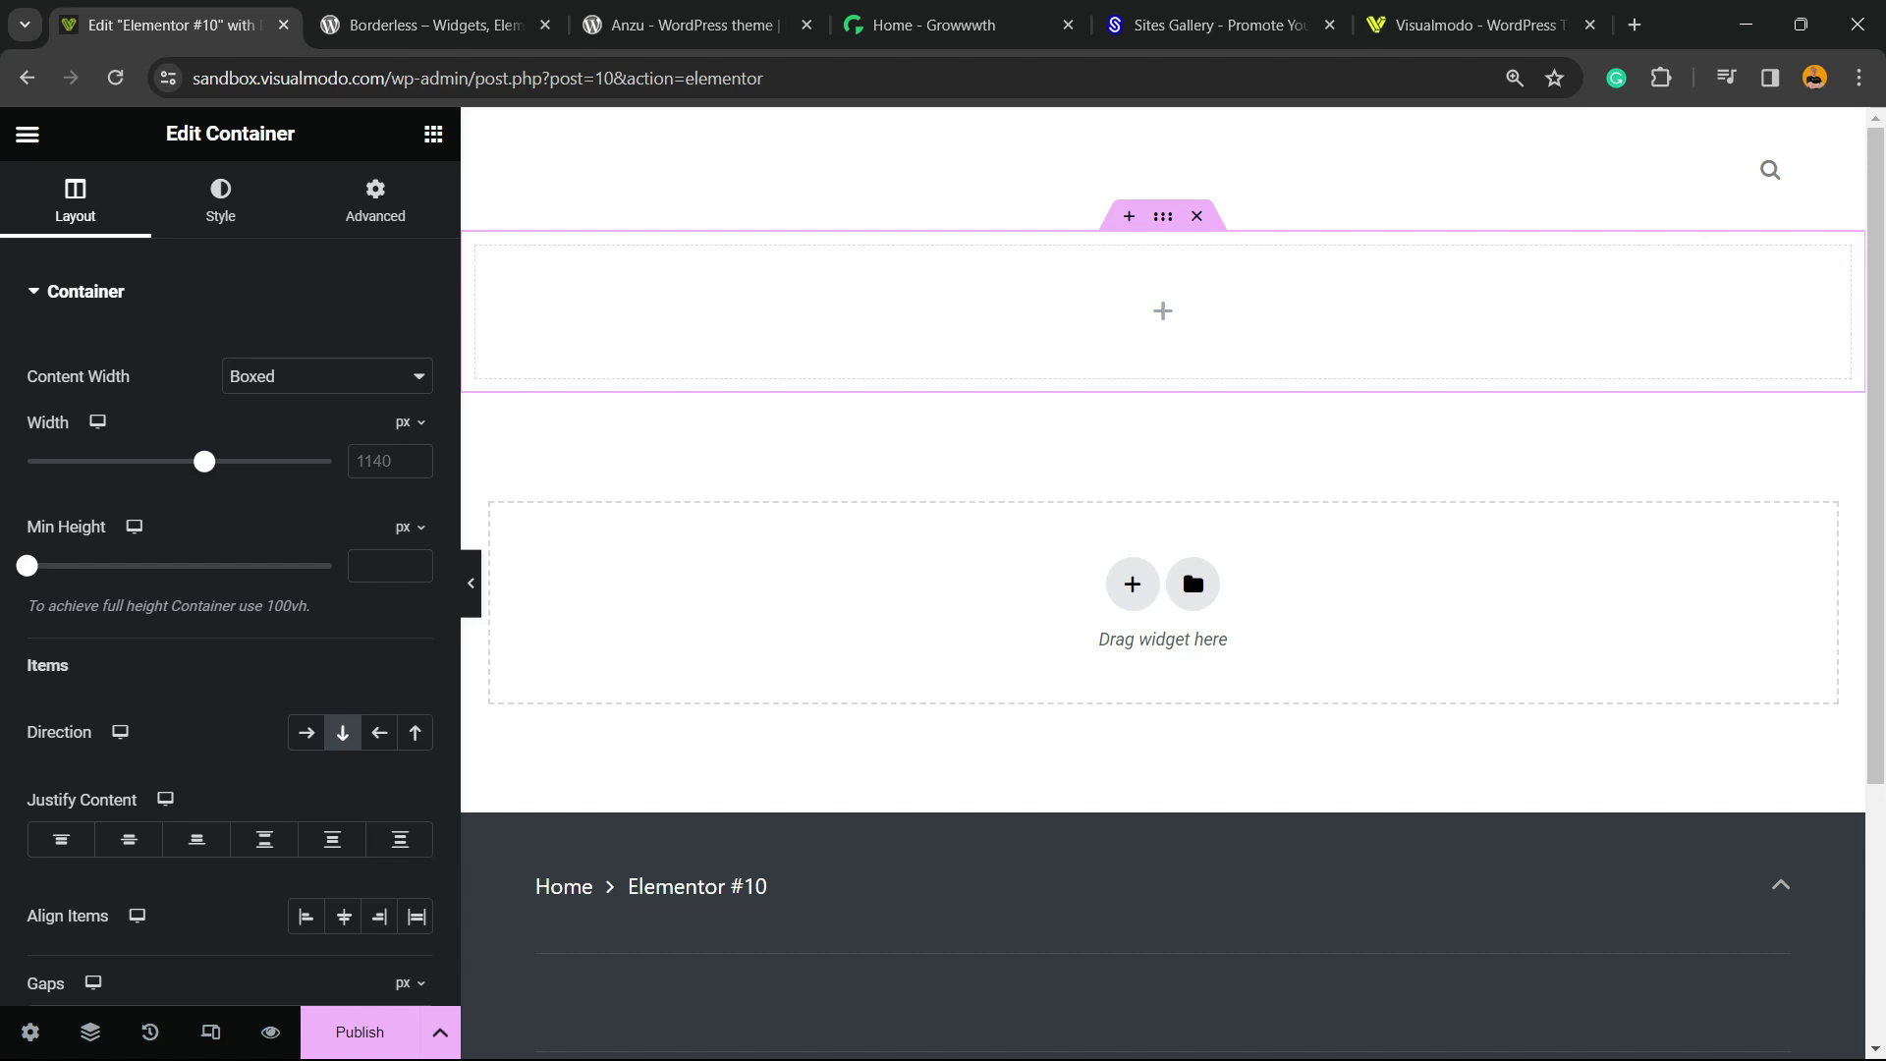
left_click(433, 134)
left_click_drag(121, 735, 1032, 339)
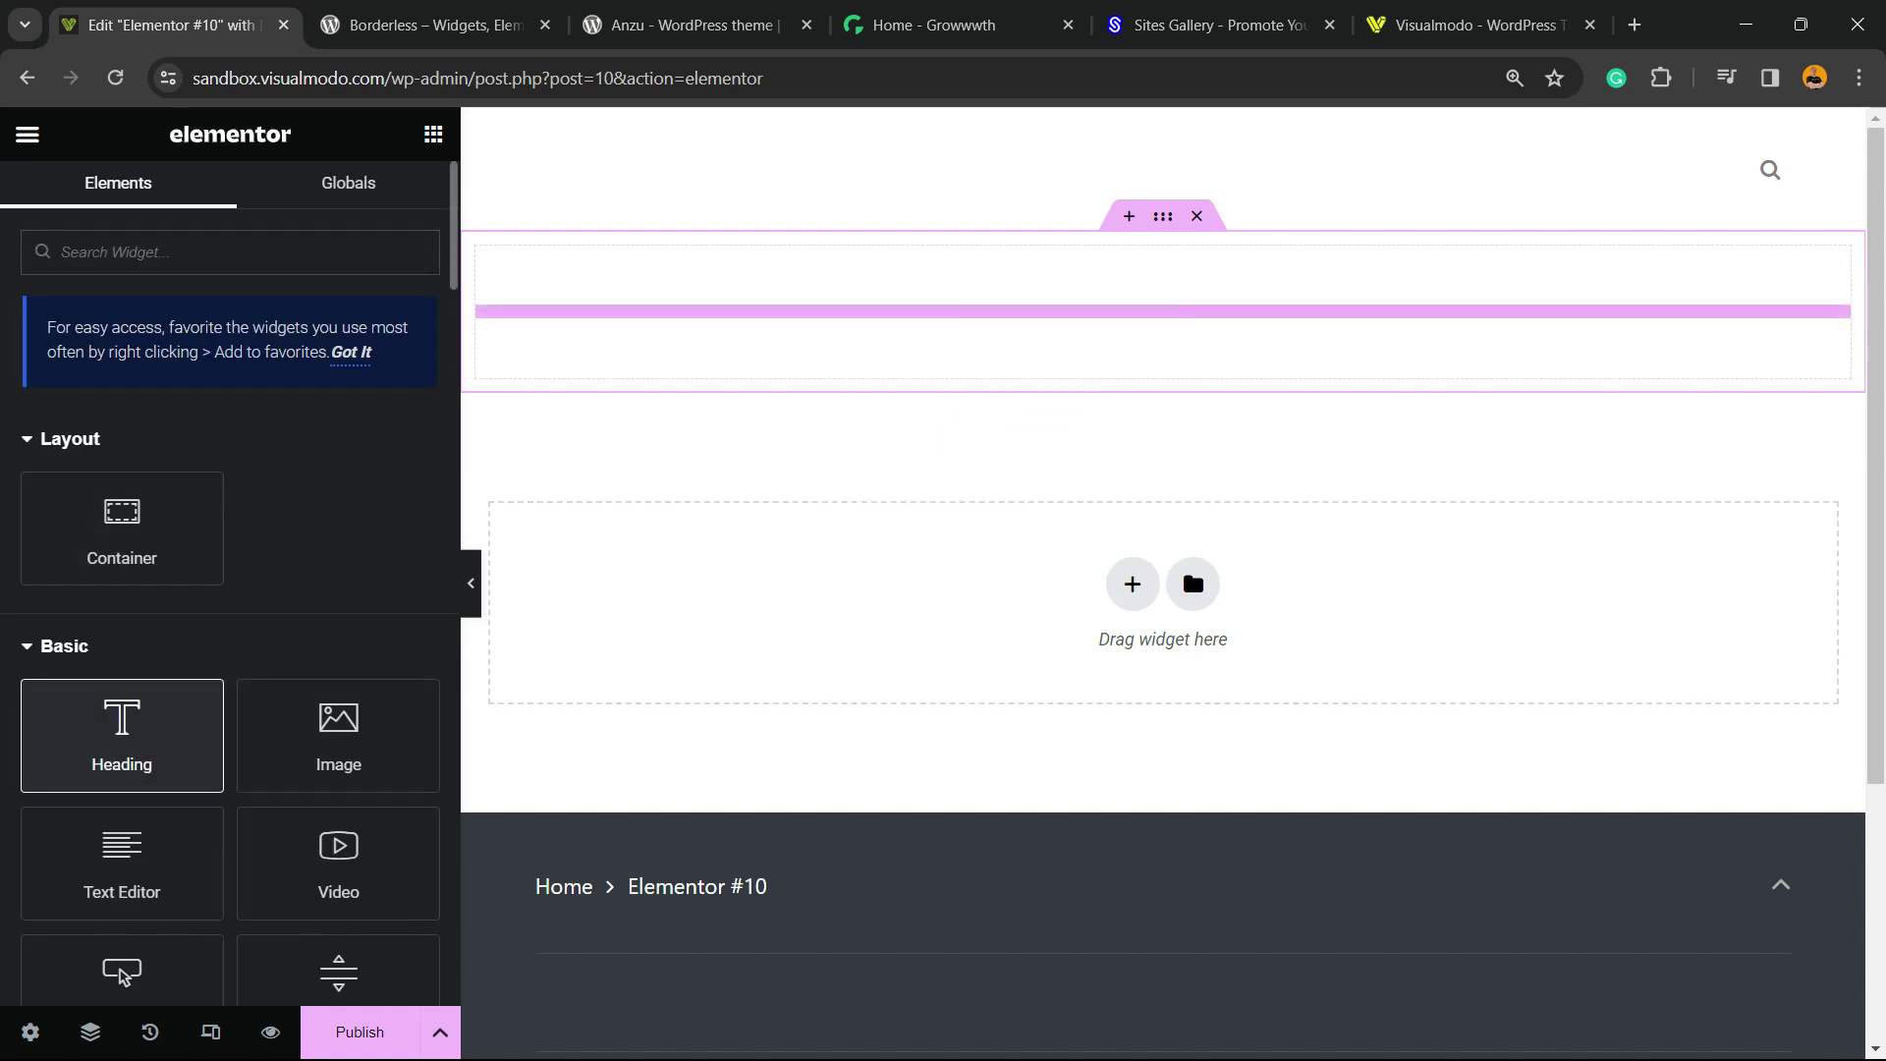
- Enlarge the heading's typography size to about 107 px
left_click(225, 201)
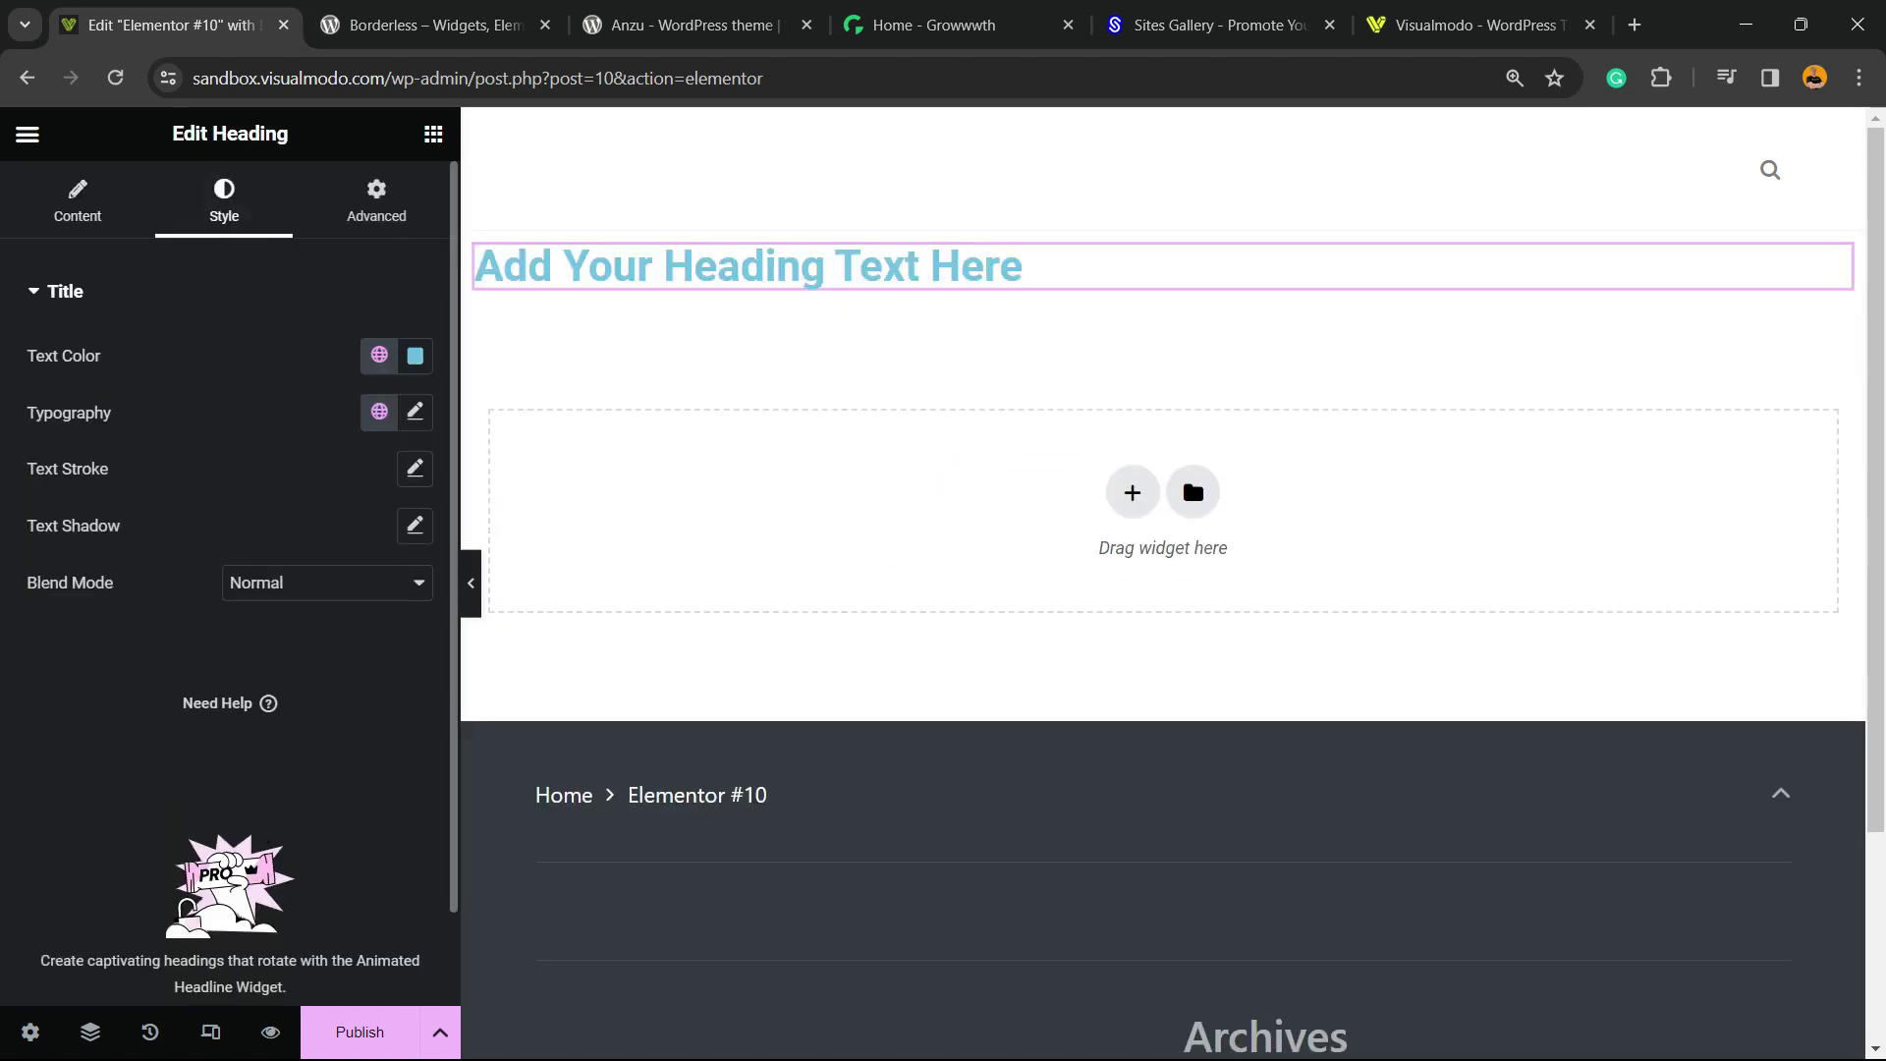
left_click(415, 413)
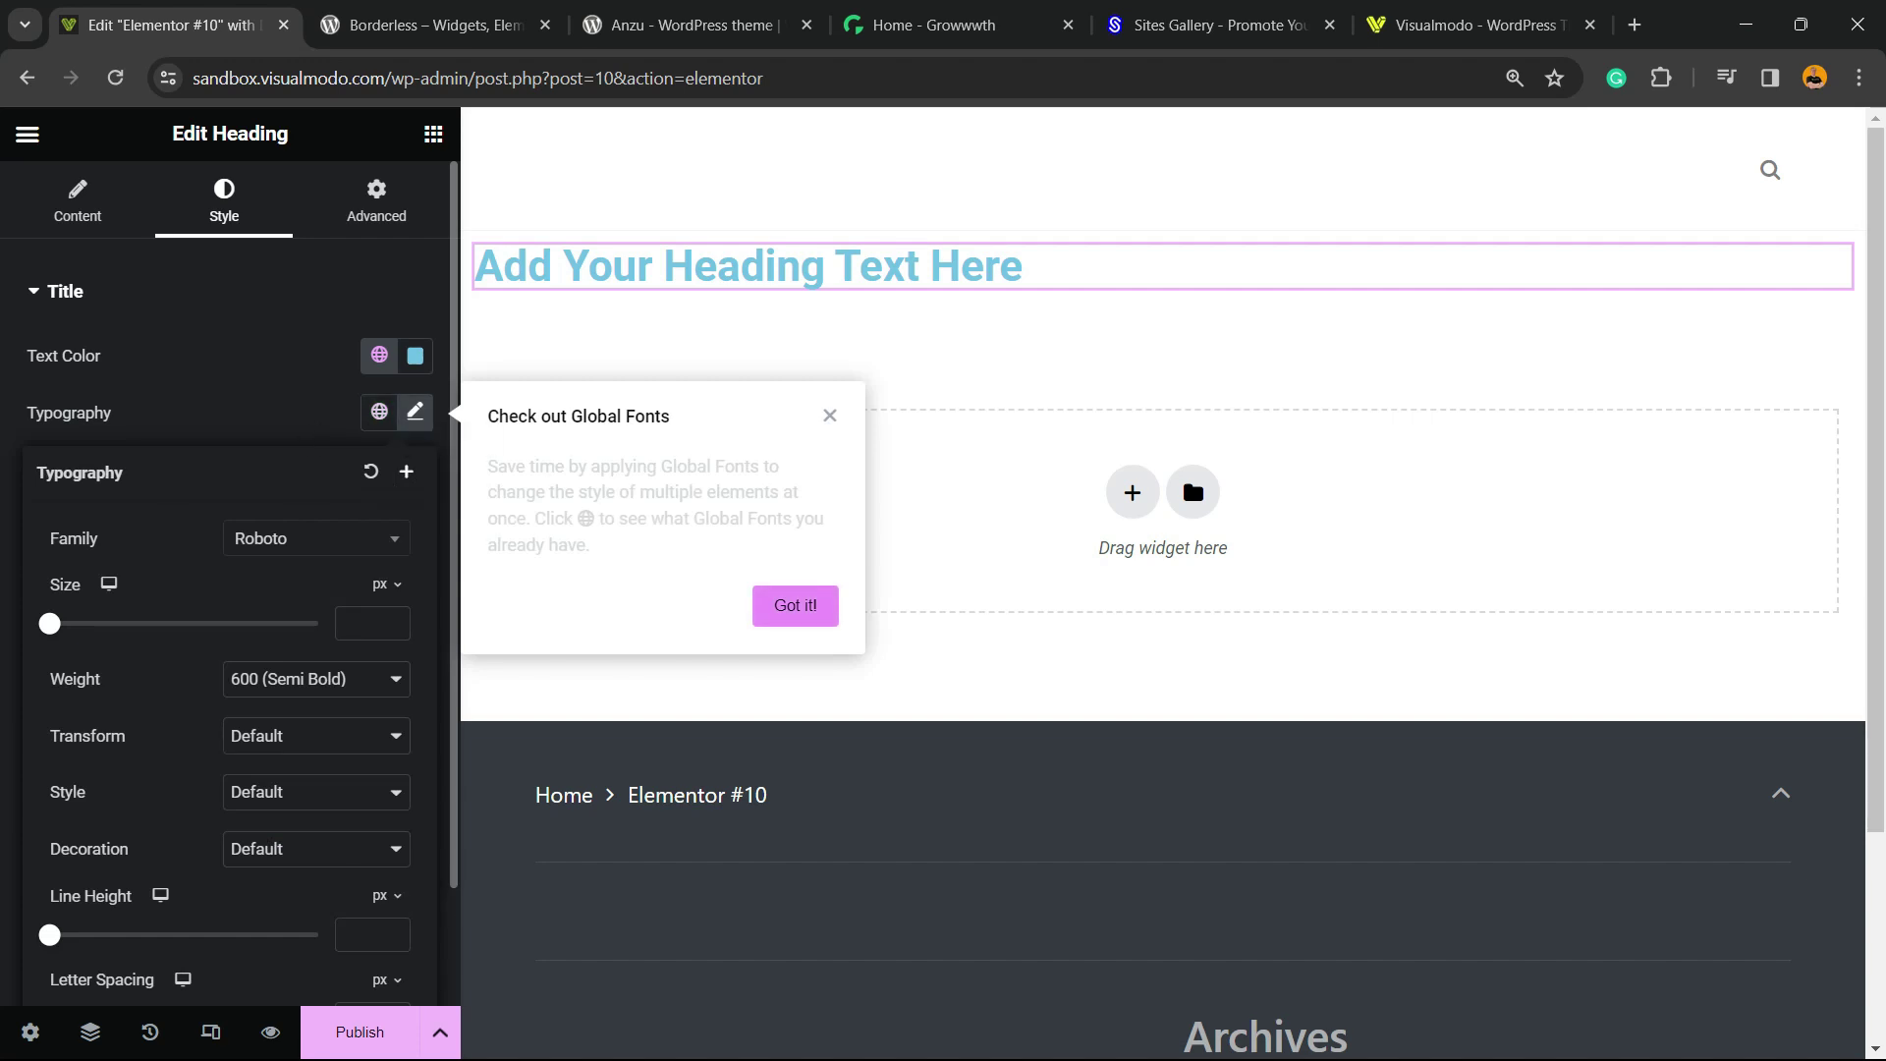
mouse_move(50, 623)
left_mouse_down()
mouse_move(192, 623)
mouse_move(170, 623)
left_mouse_up()
- Colour the heading text light grey #D9DCDD
left_click(413, 355)
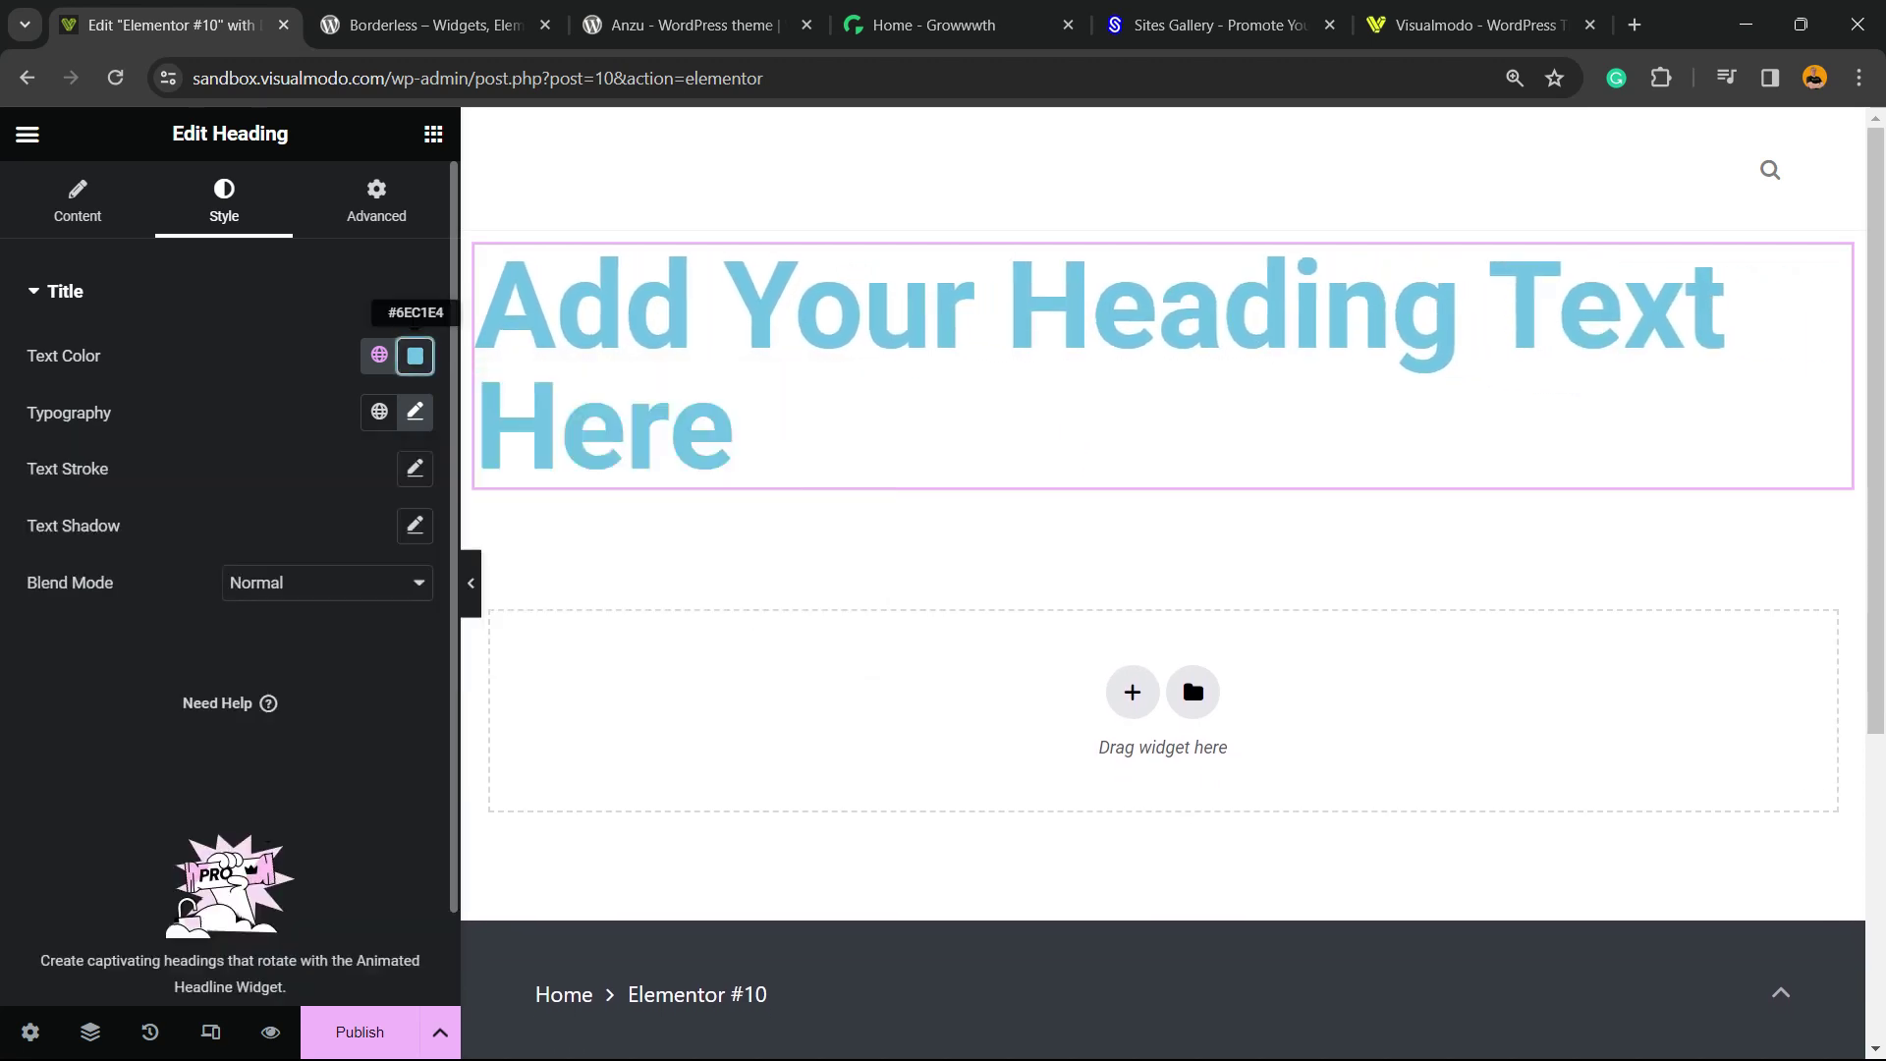
type("#D9DCDD")
key("Return")
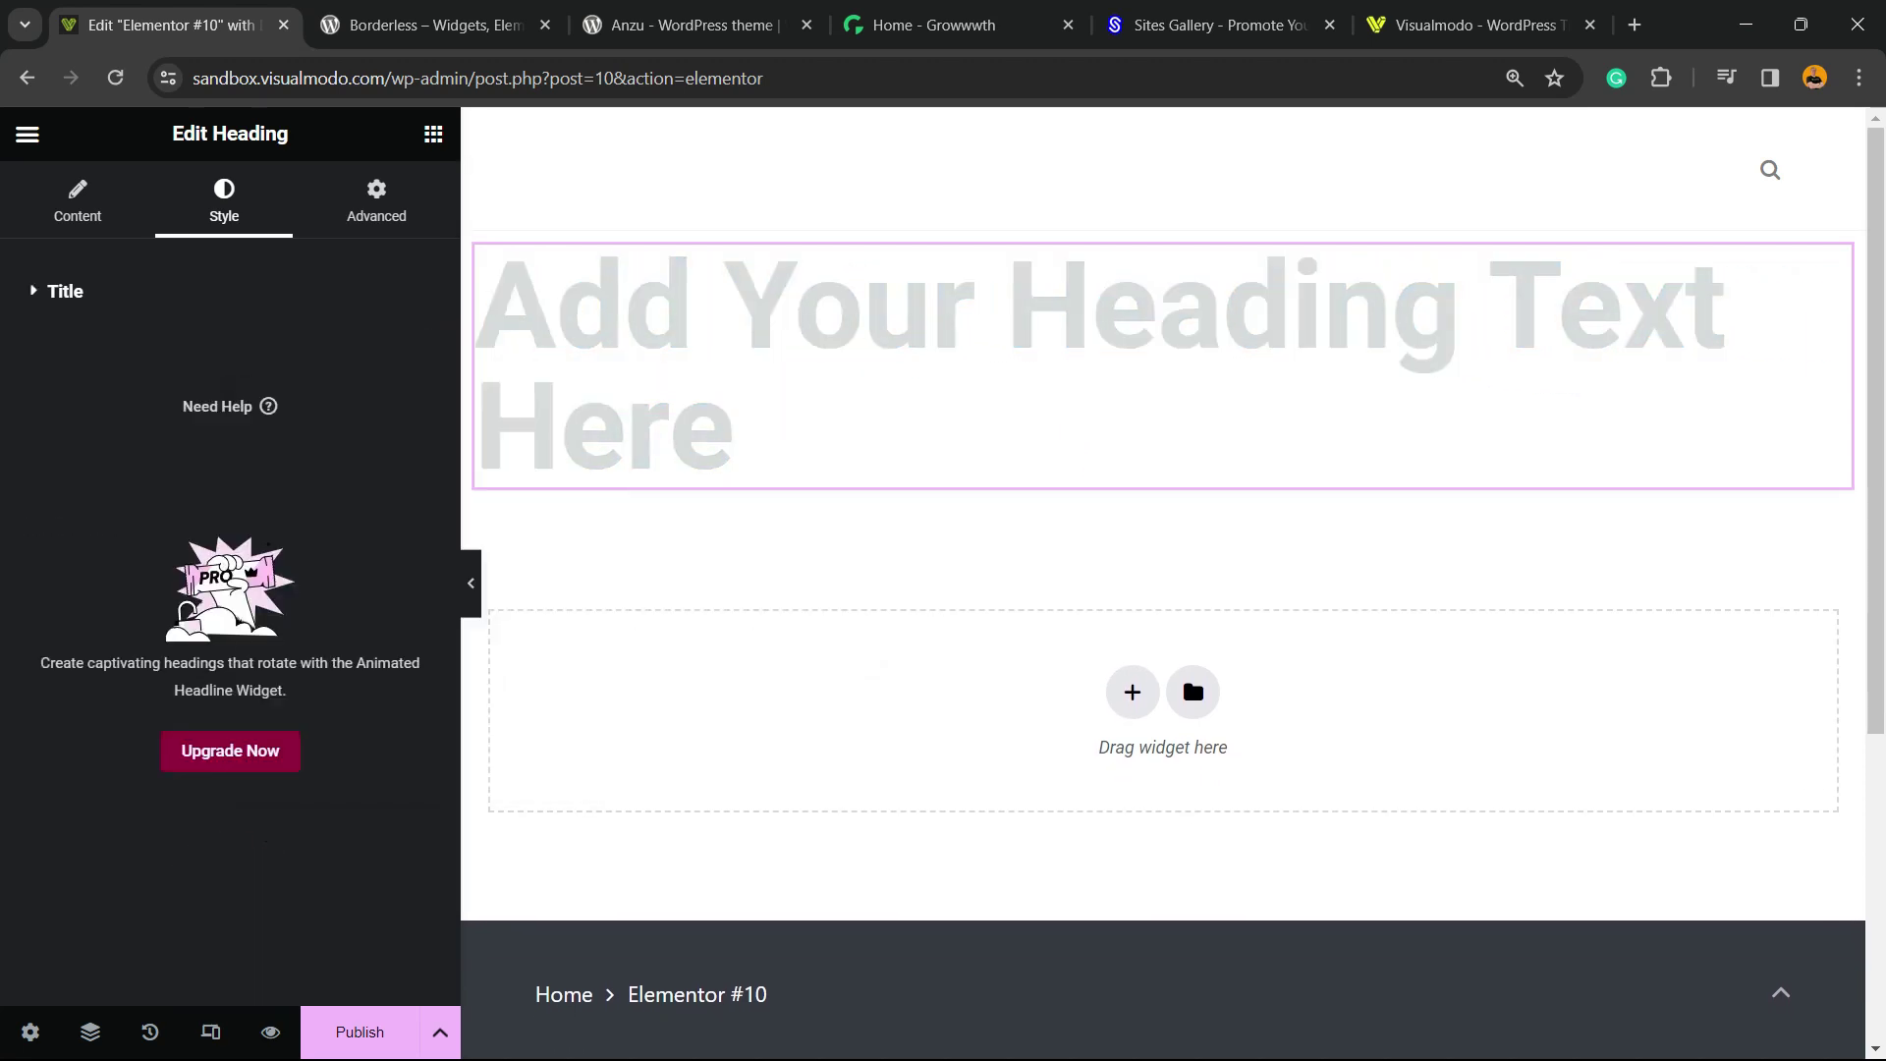
left_click(78, 198)
left_click(223, 198)
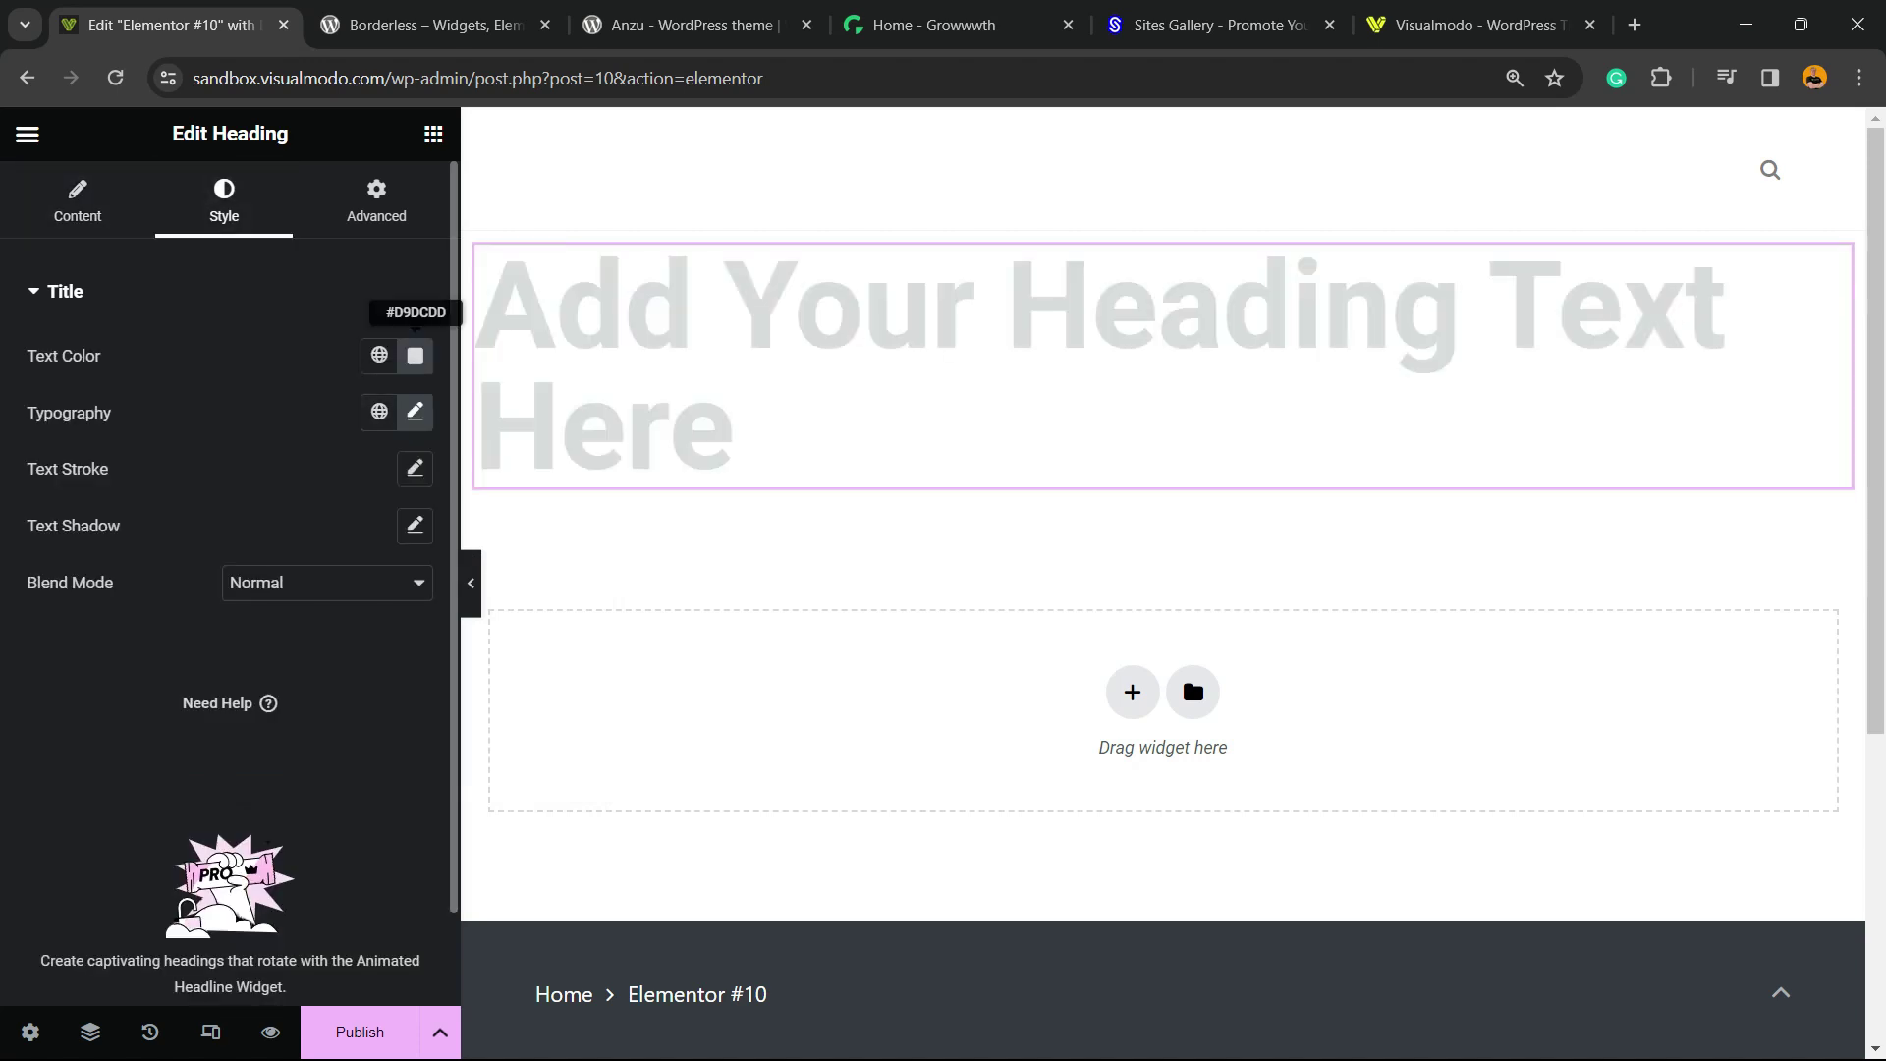
left_click(379, 355)
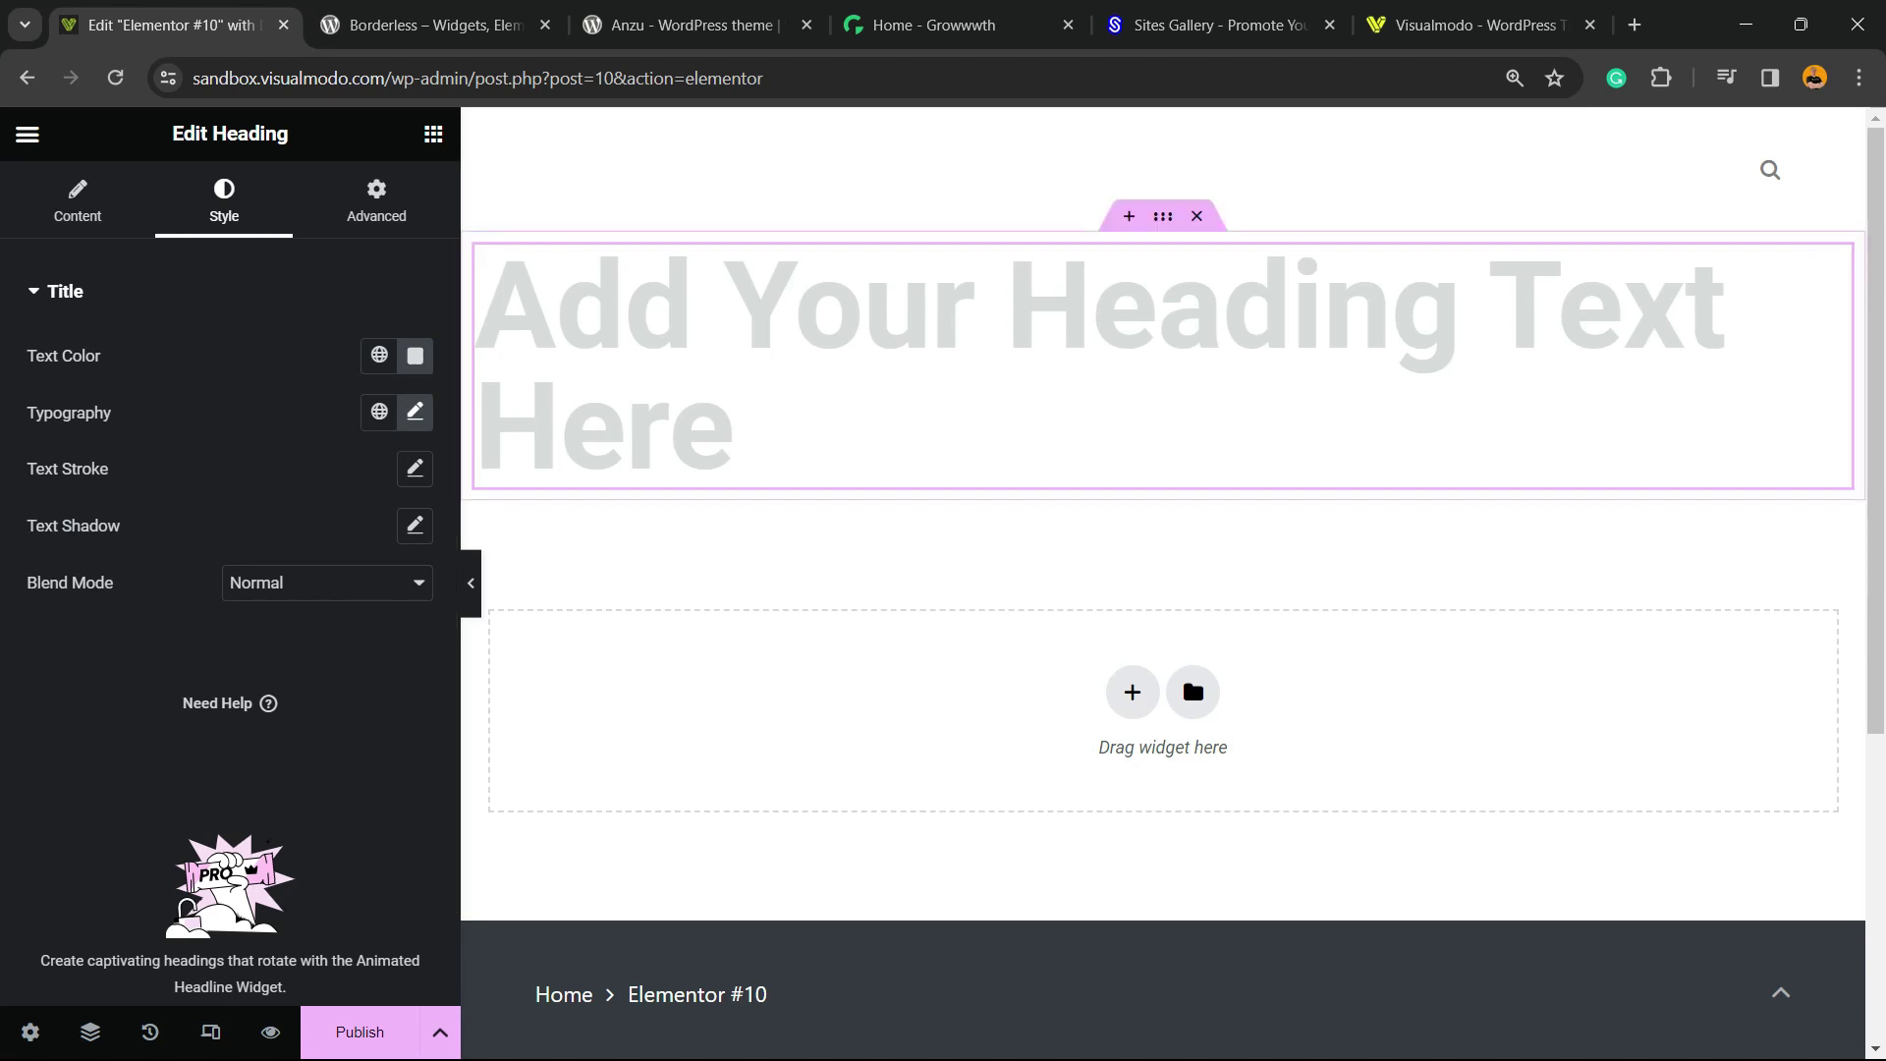
- Give the heading's container a classic #2B0C0C maroon background and check its 1164 px width
left_click(433, 132)
left_click(1163, 216)
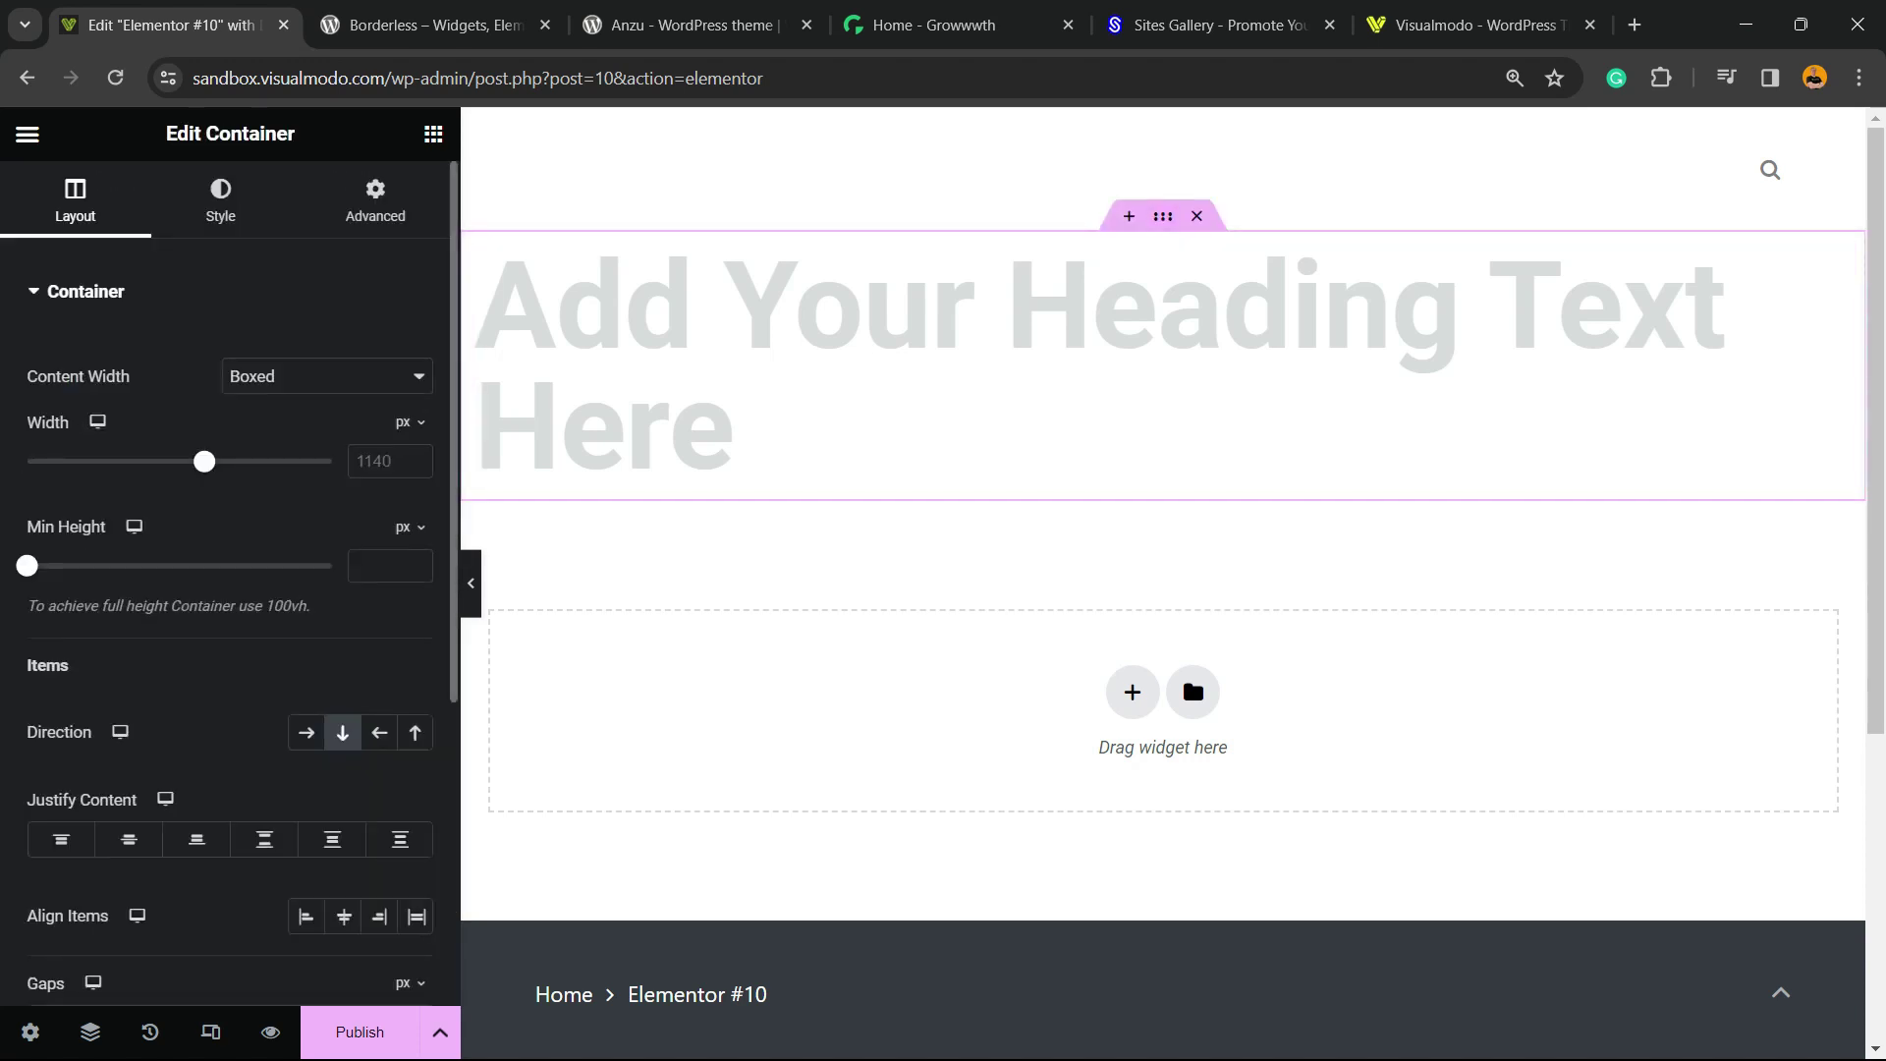
left_click(221, 200)
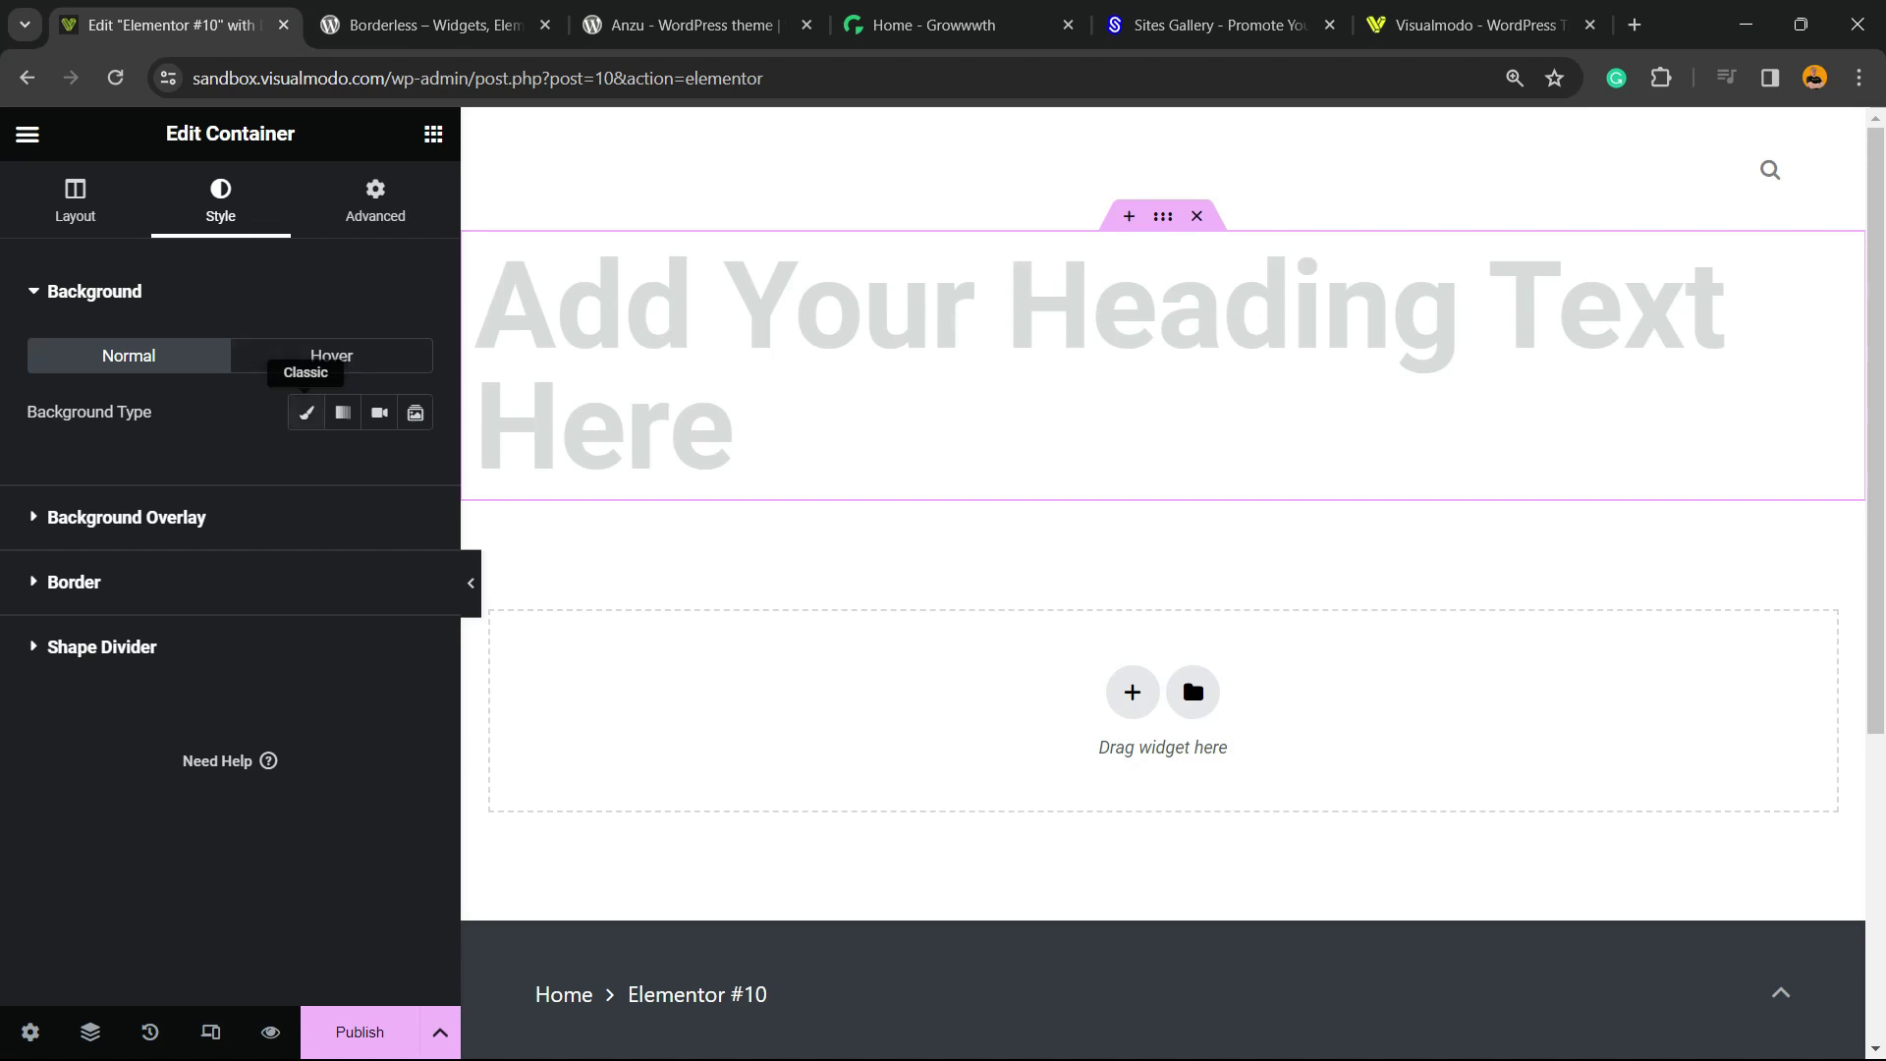
left_click(306, 412)
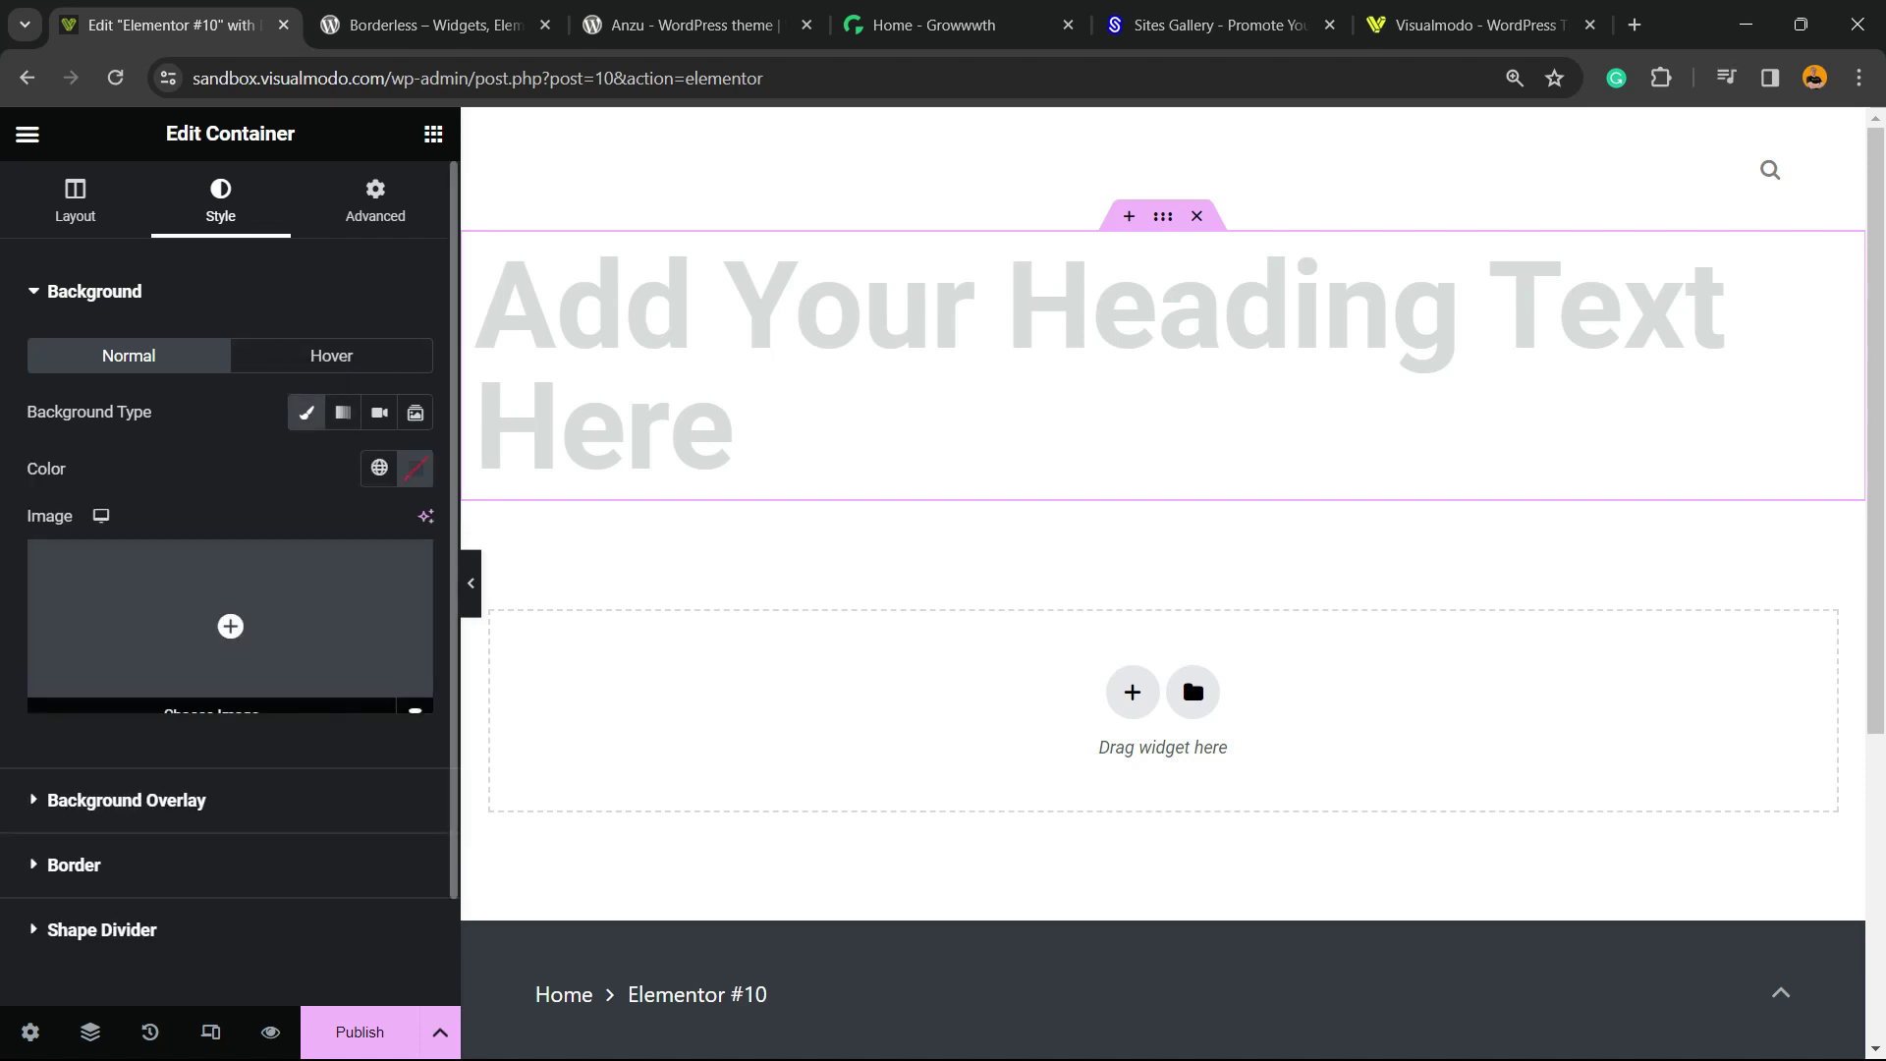
left_click(417, 467)
mouse_move(414, 779)
left_mouse_down()
mouse_move(467, 724)
mouse_move(481, 746)
left_mouse_up()
key("Escape")
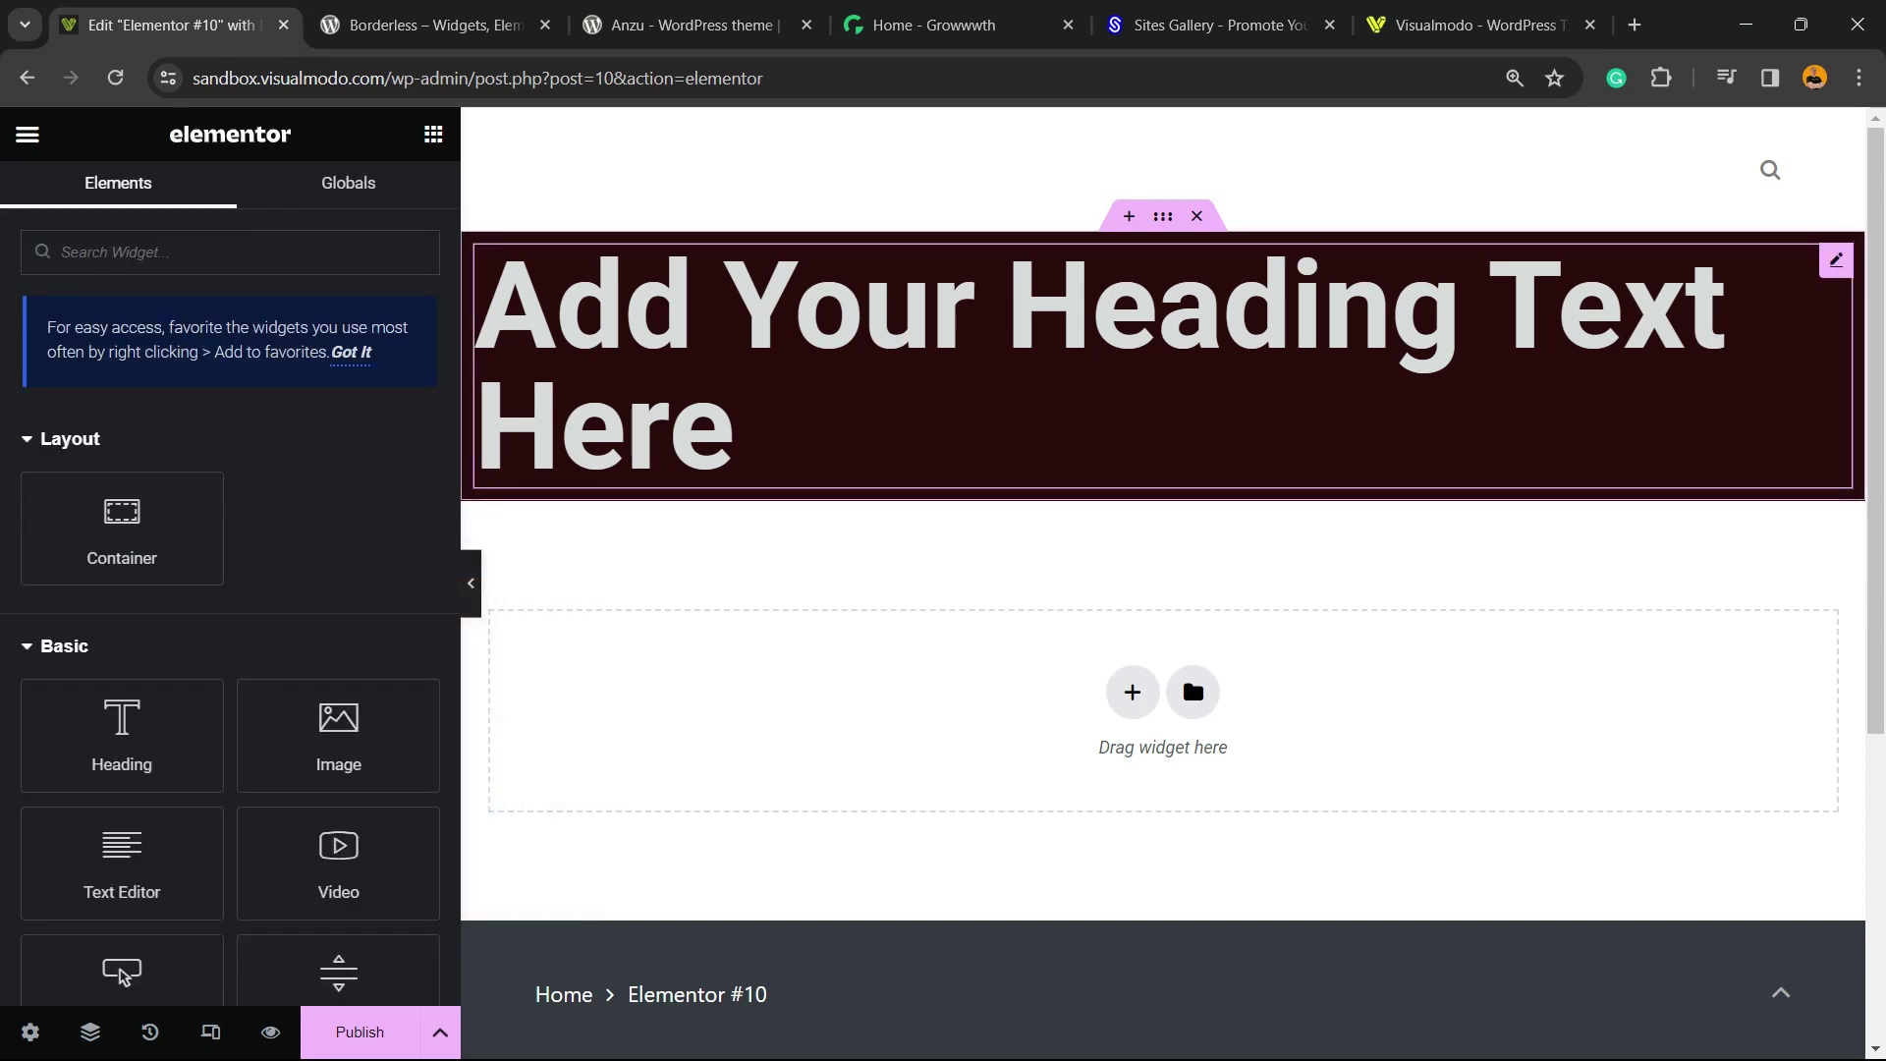
scroll(1162, 590, "down", 2)
scroll(1163, 590, "up", 2)
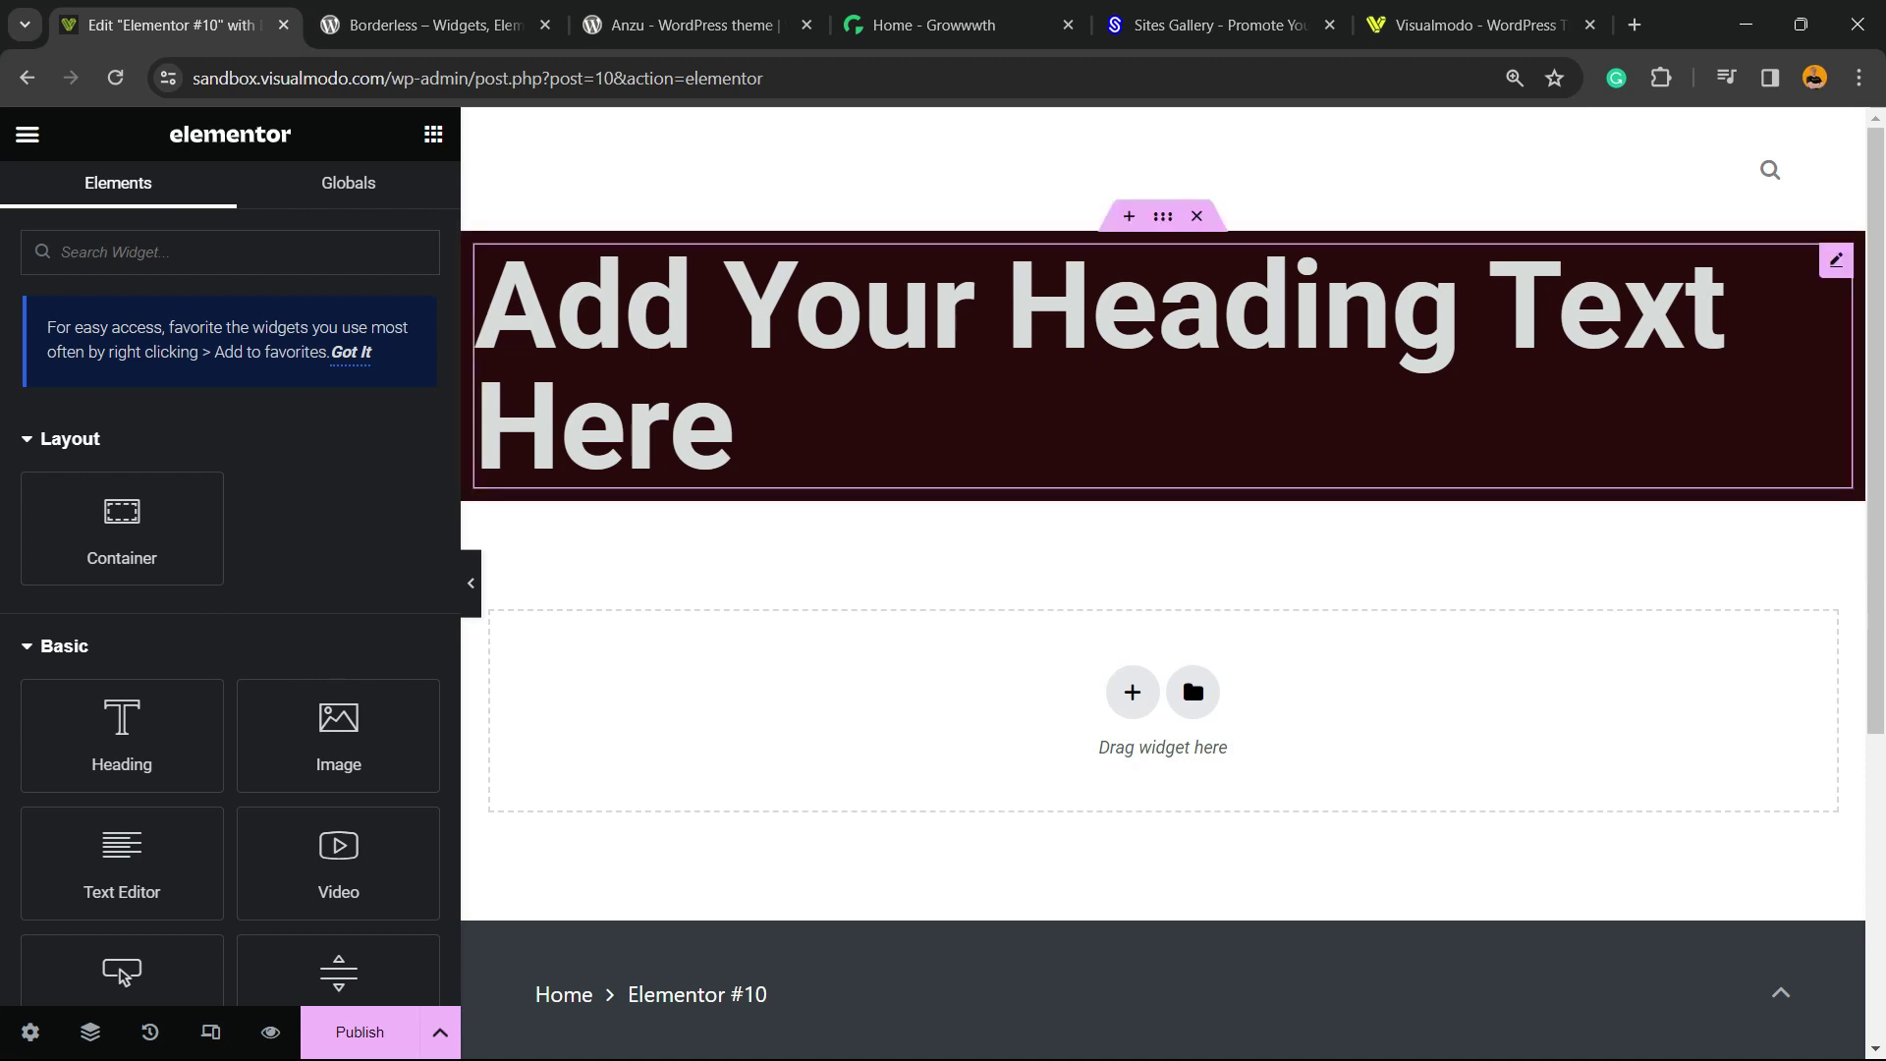
left_click(1162, 215)
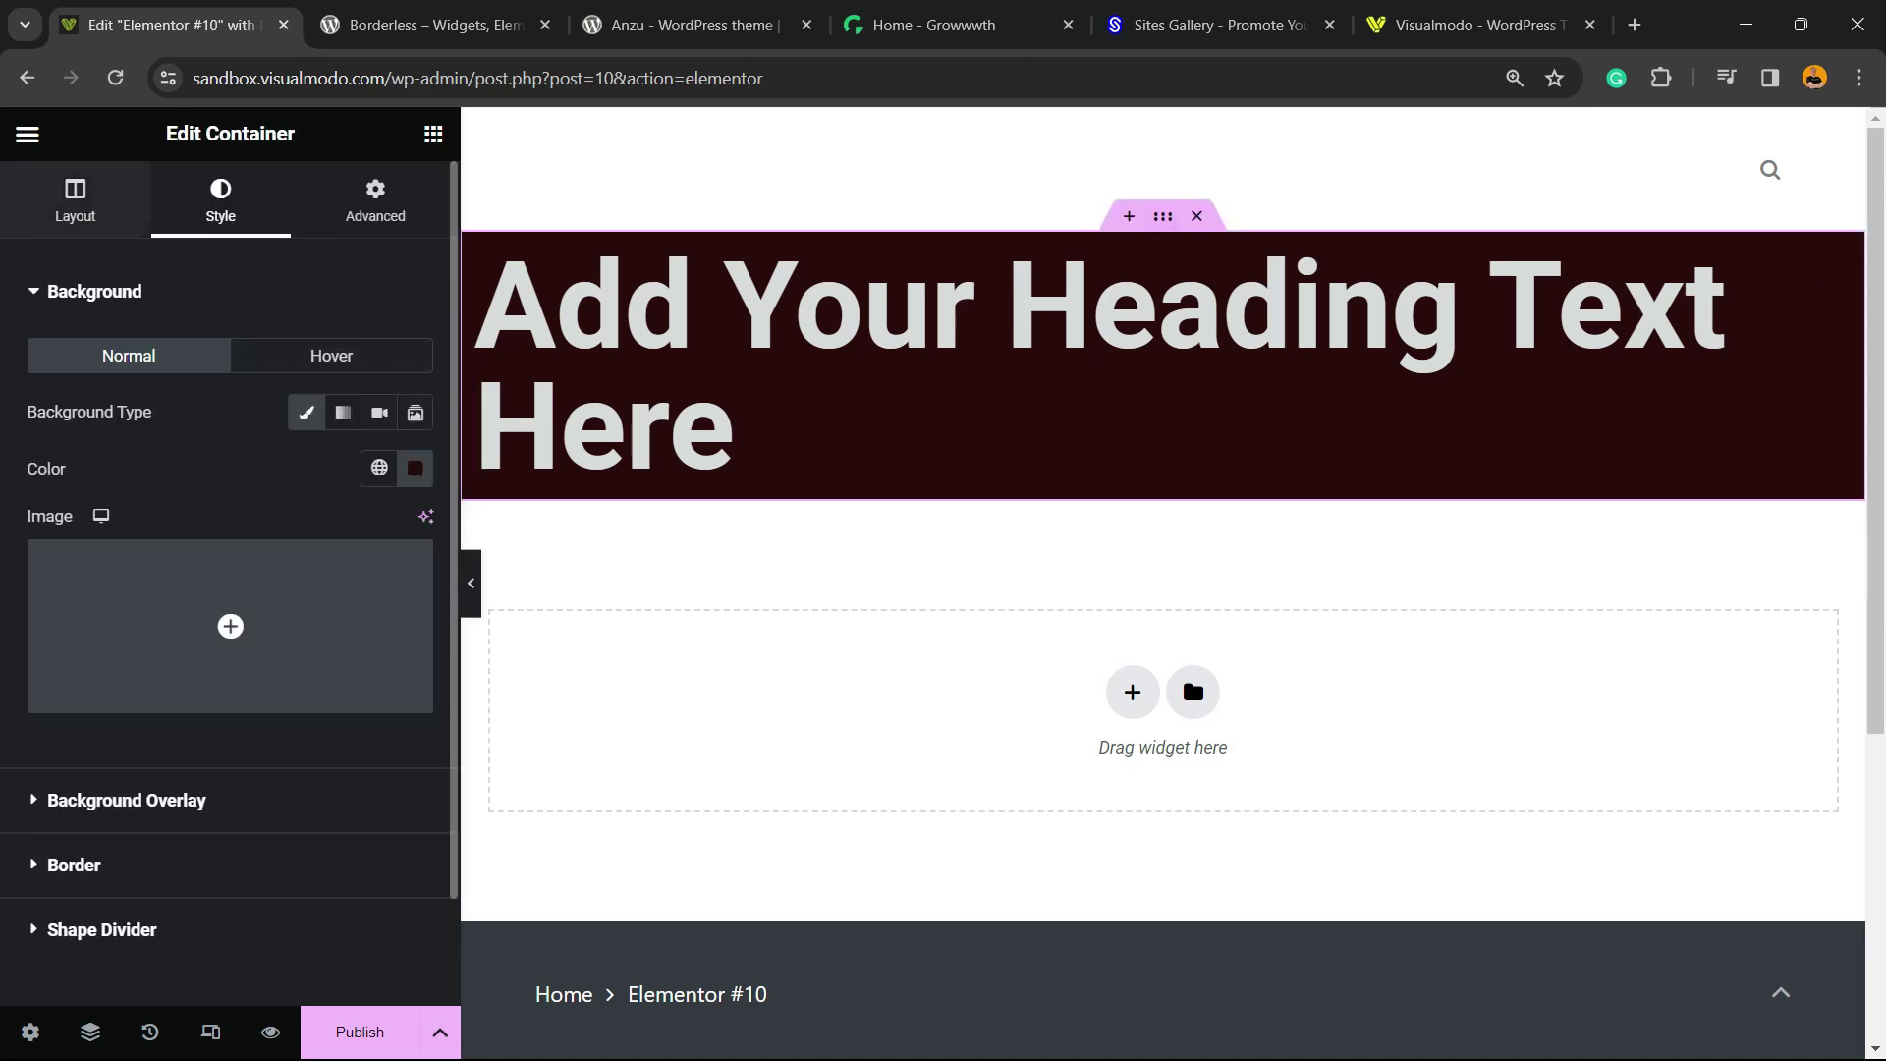
mouse_move(204, 460)
left_mouse_down()
mouse_move(79, 462)
mouse_move(334, 461)
mouse_move(211, 461)
left_mouse_up()
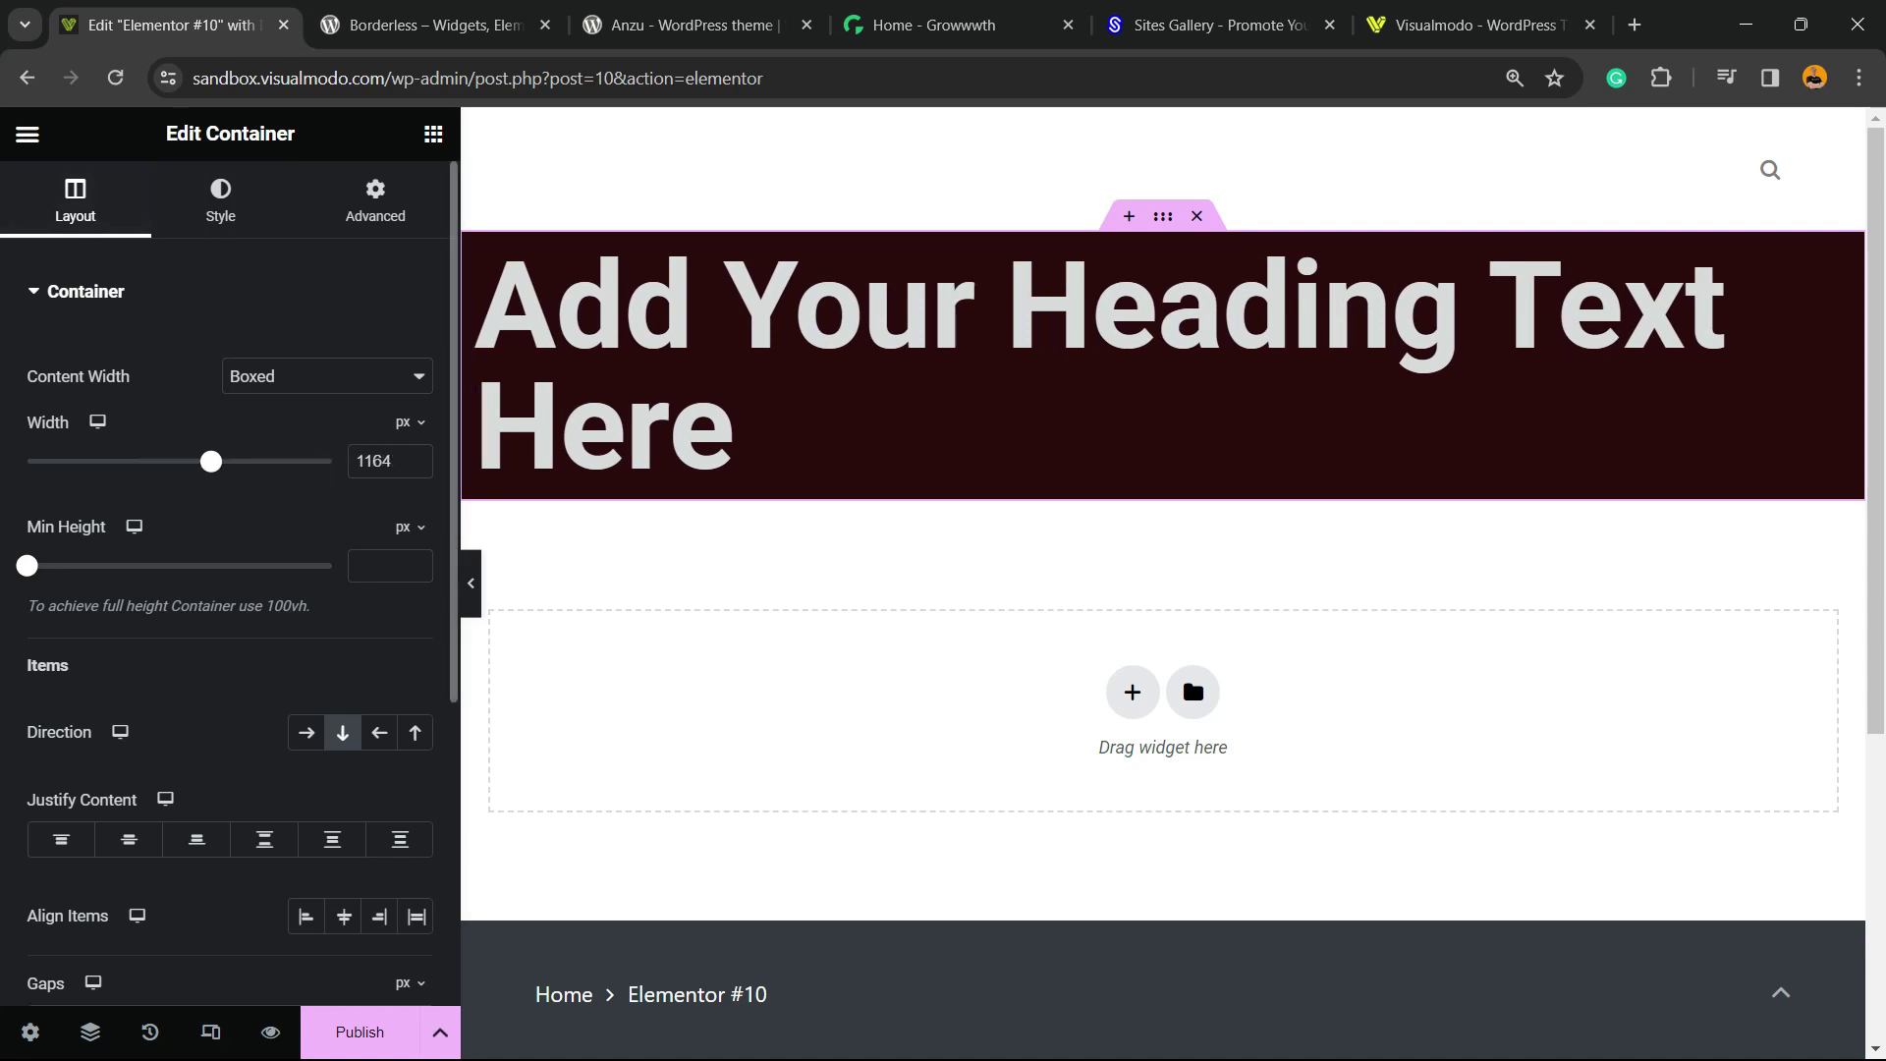
- Set the page layout to Default, then highlight the Borderless plugin's title in its tab
left_click(30, 1033)
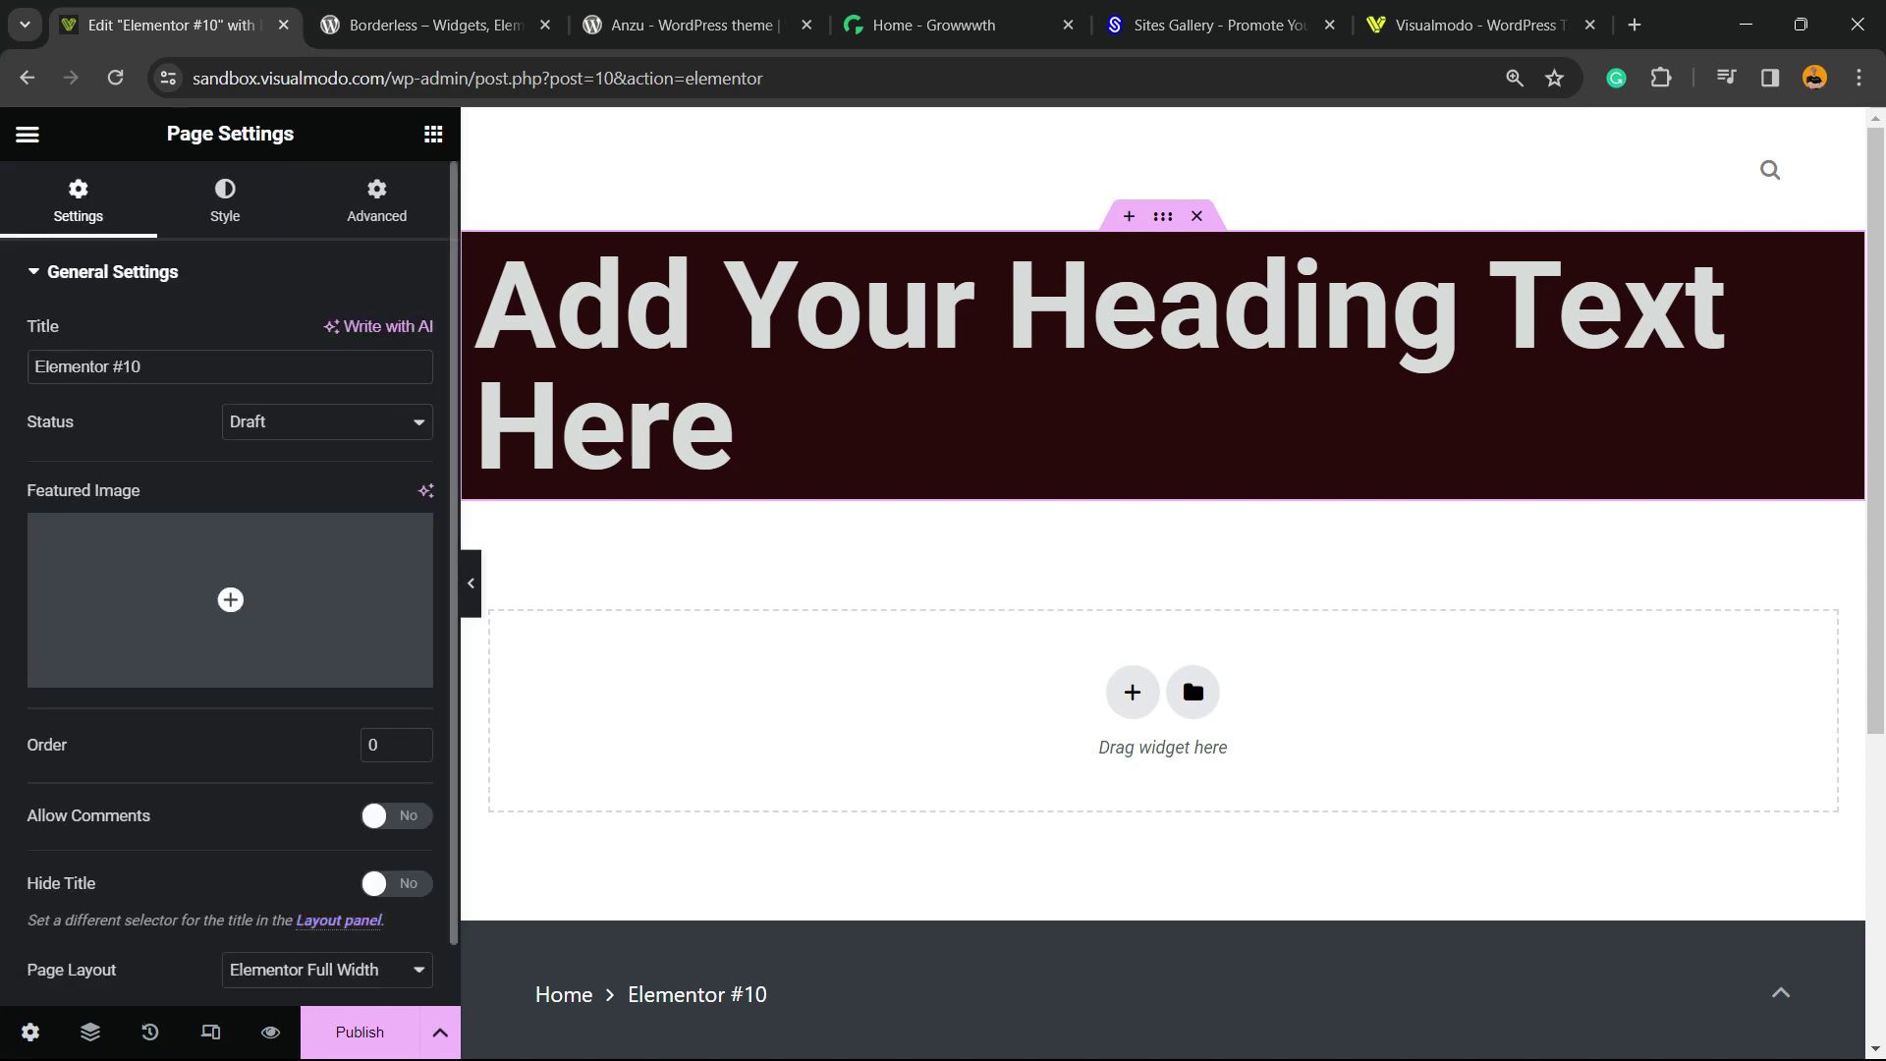
scroll(230, 591, "down", 1)
left_click(326, 905)
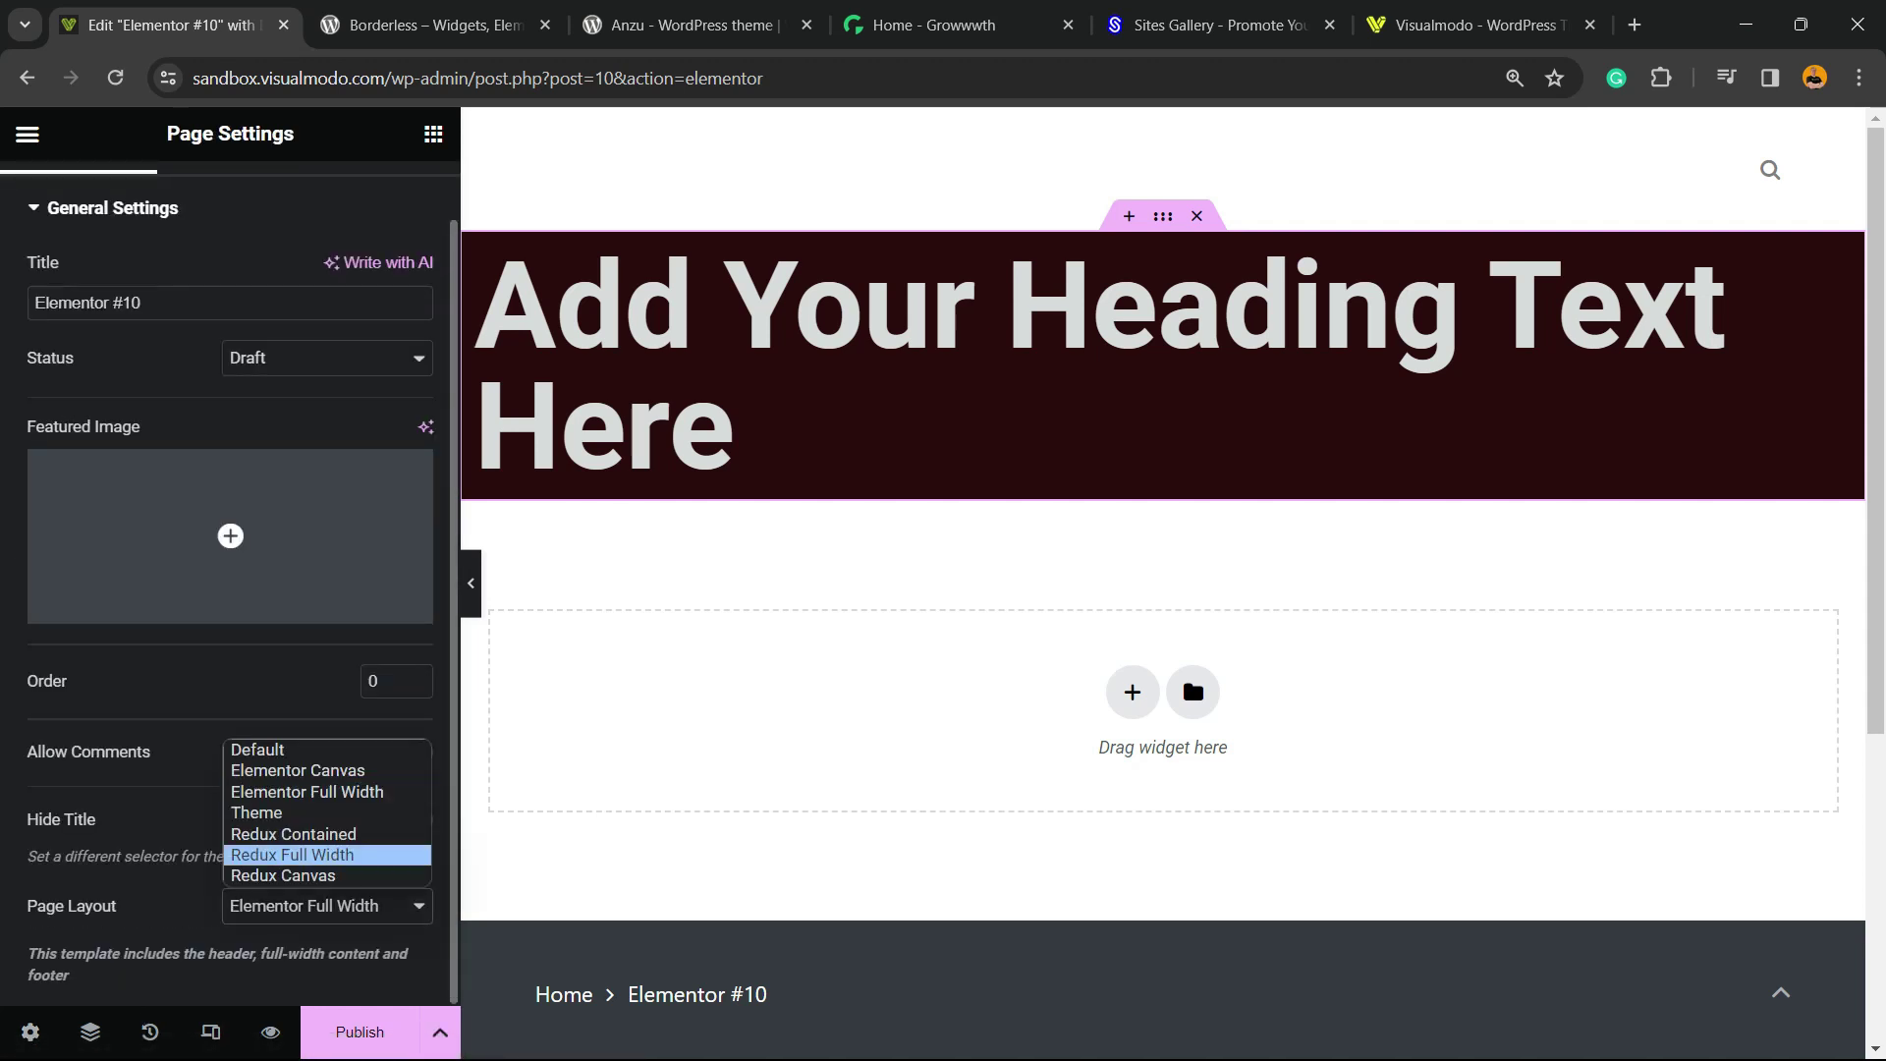
left_click(294, 745)
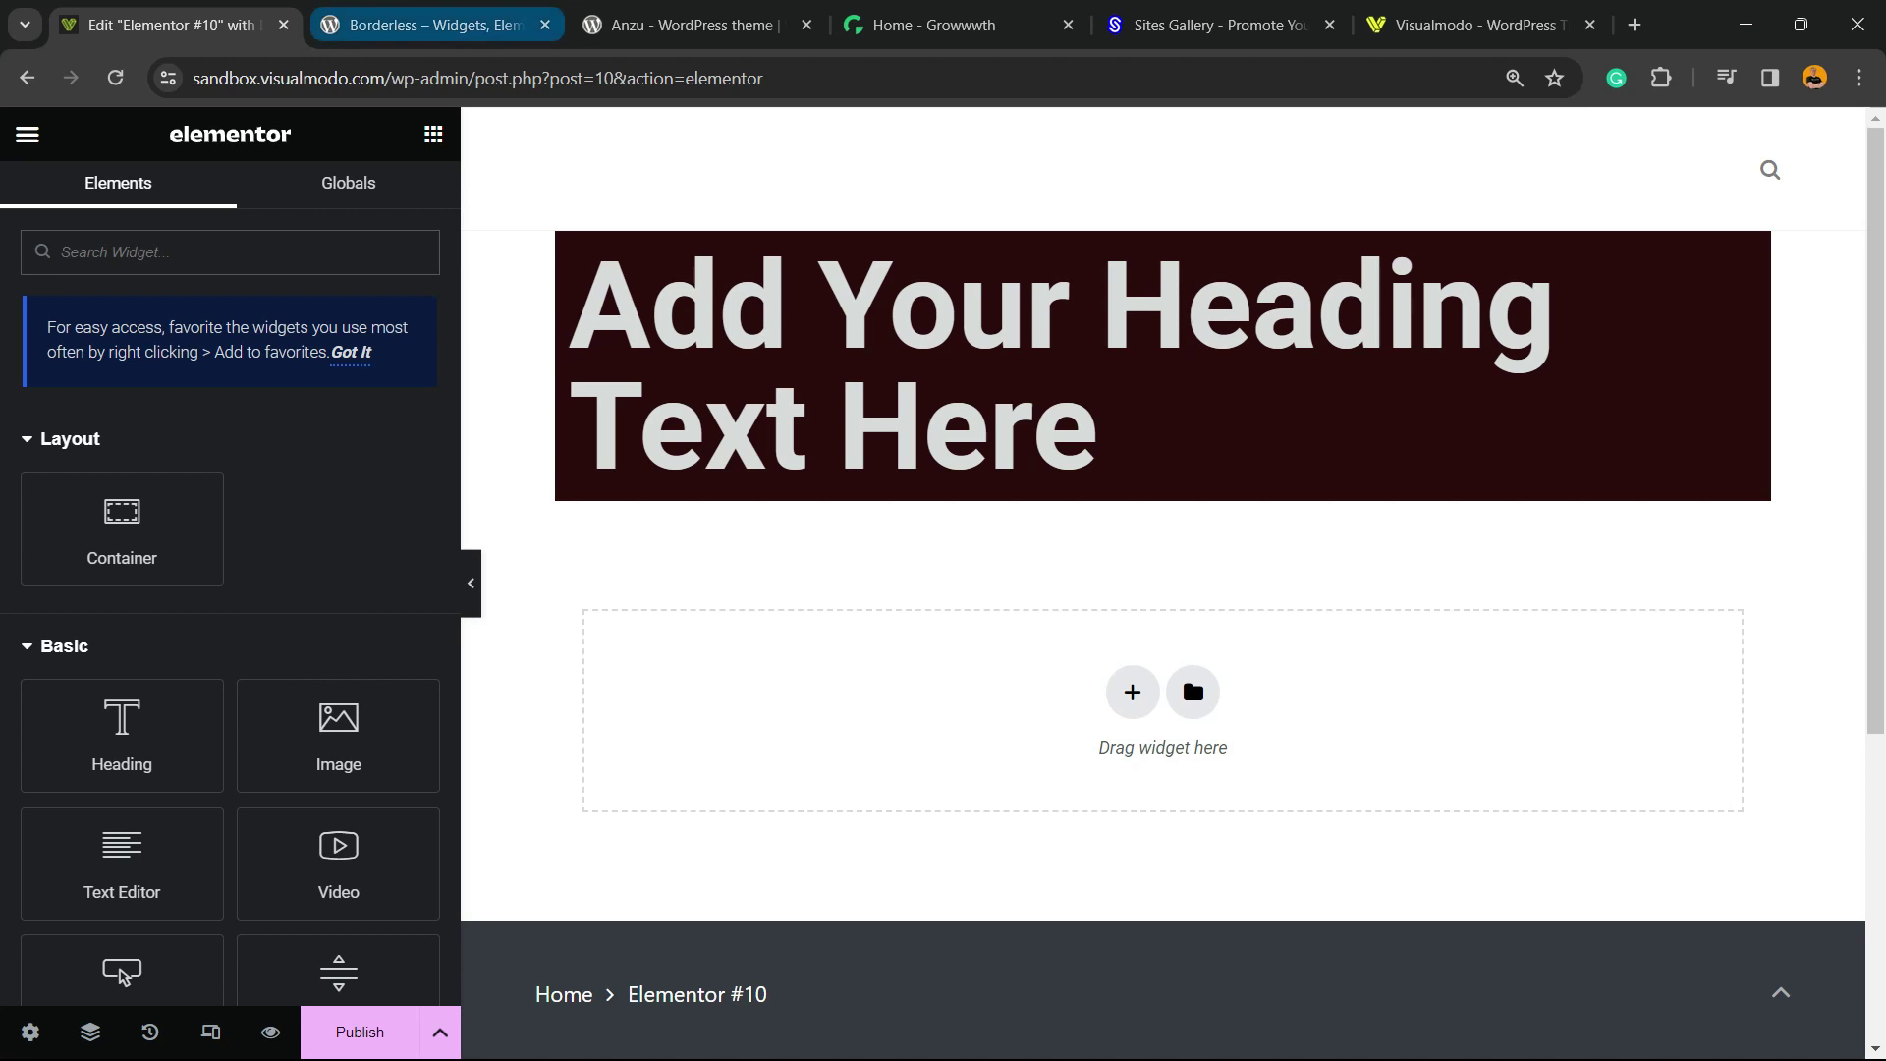
left_click(427, 25)
triple_click(875, 788)
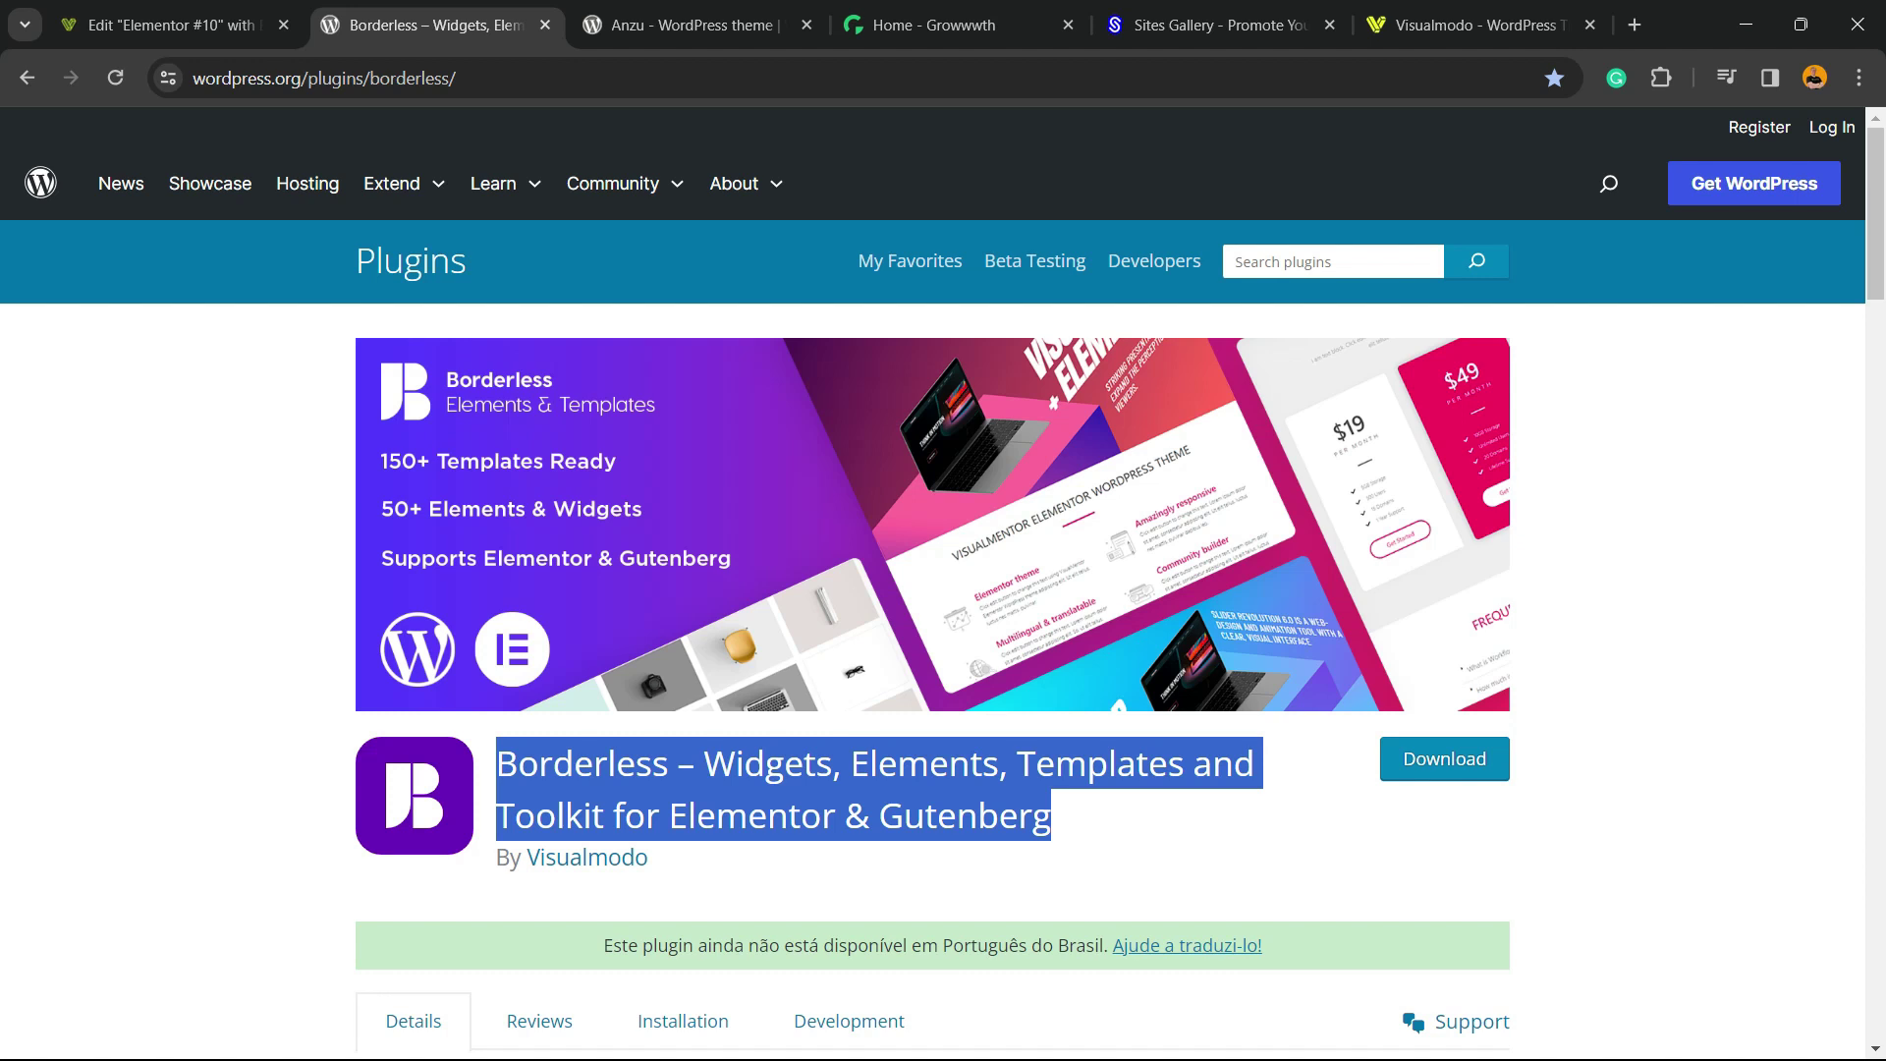
- View the Anzu theme page, then move on to the Growwwth site listings
left_click(693, 26)
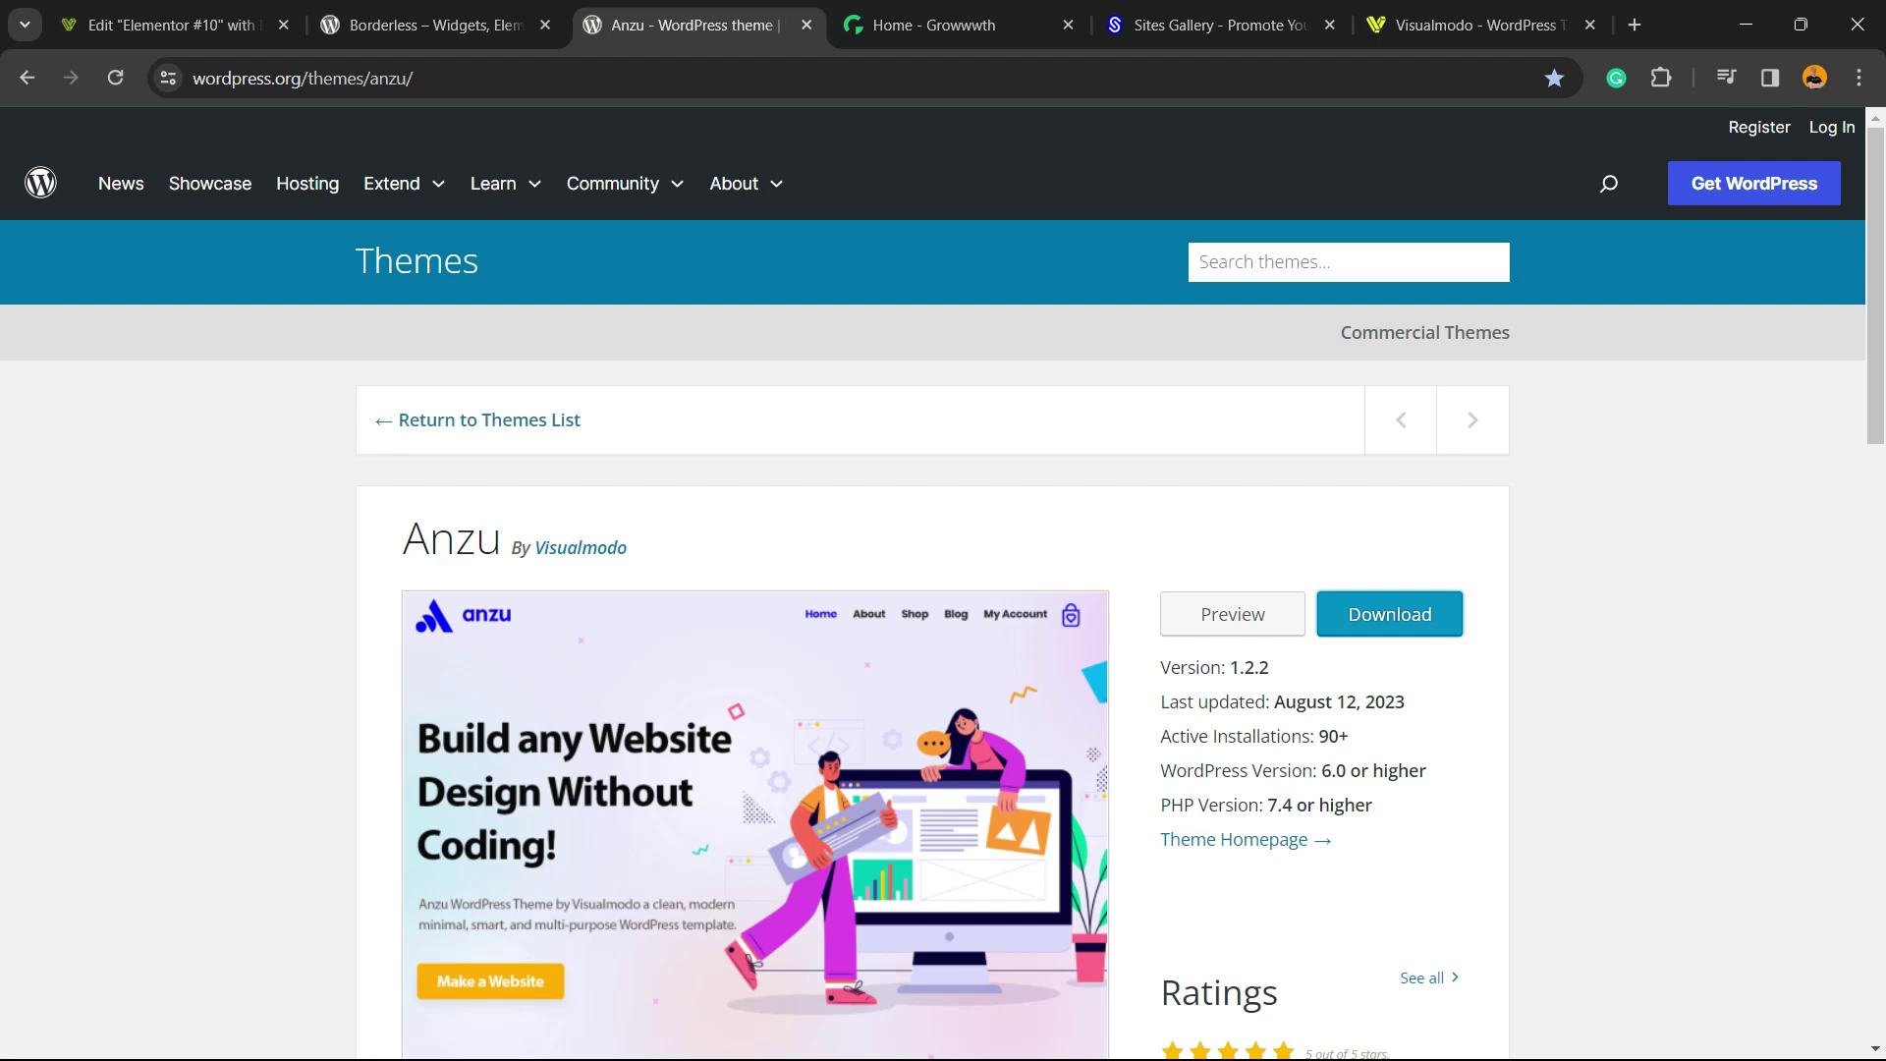
left_click(944, 24)
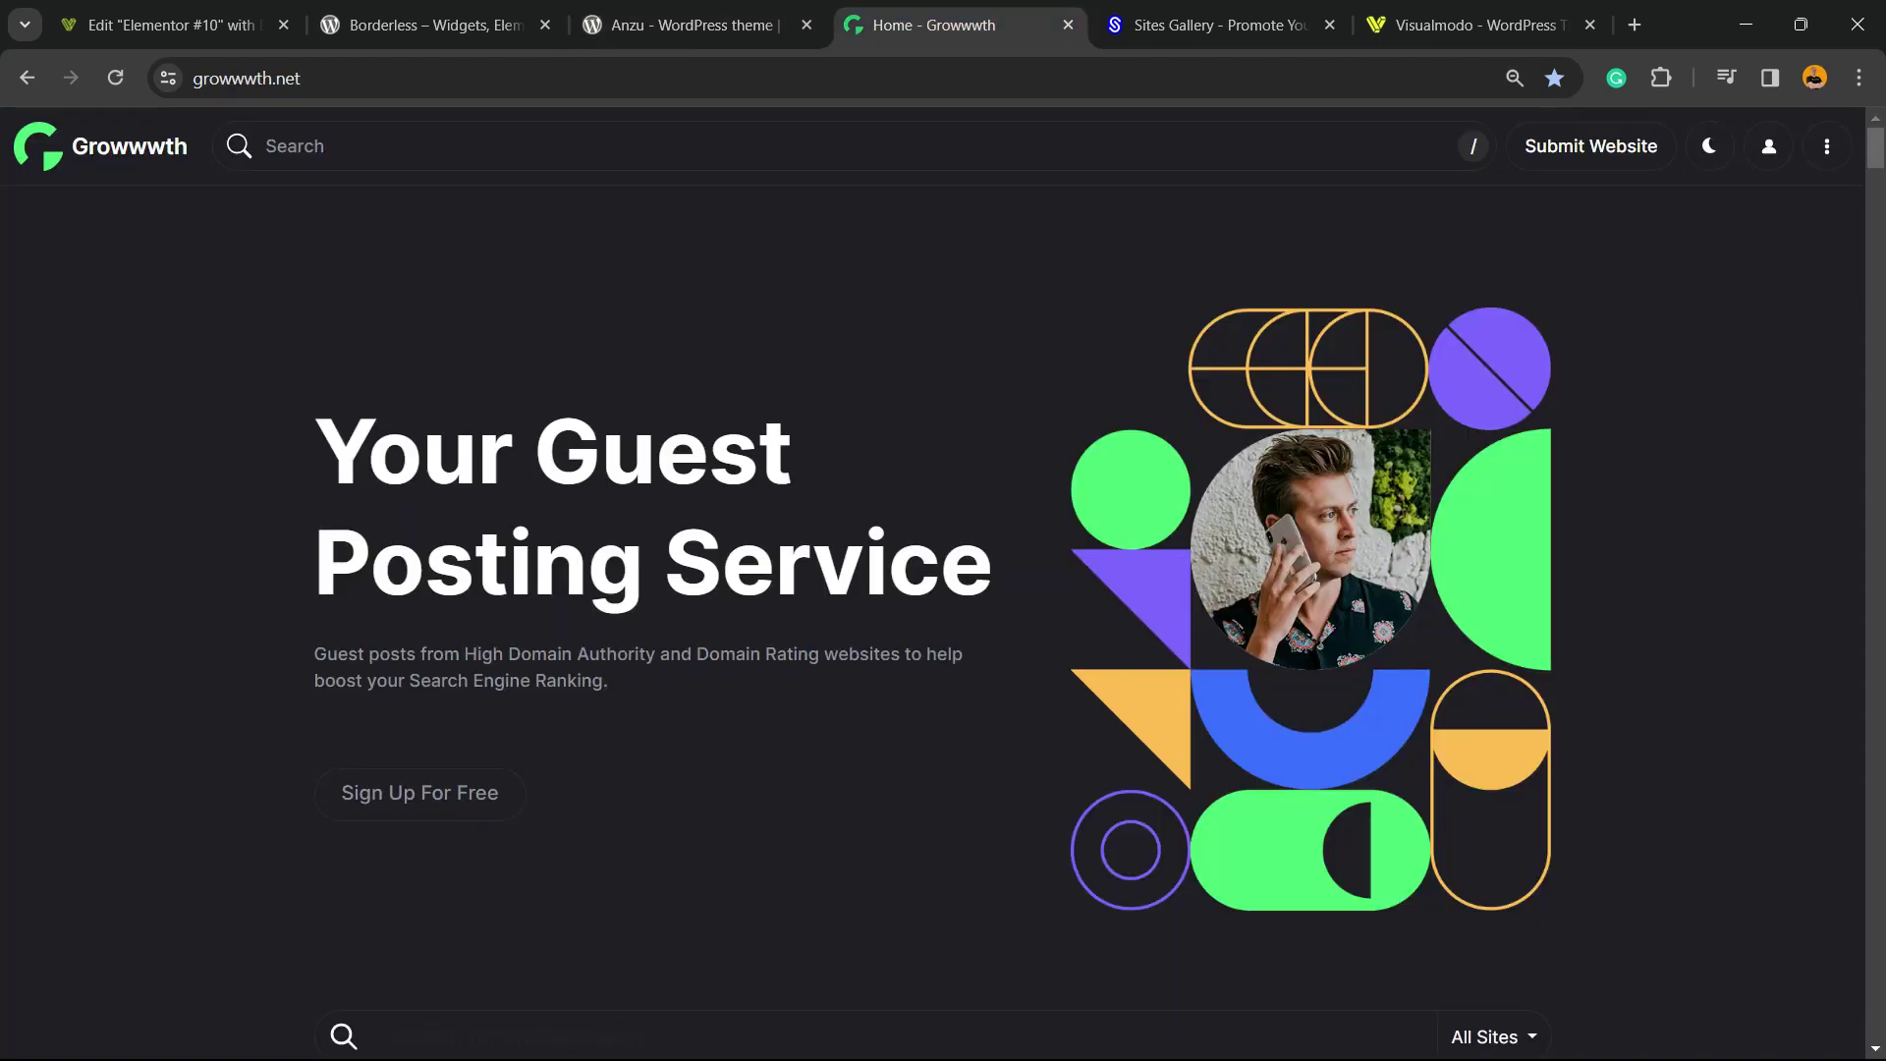
scroll(945, 590, "down", 5)
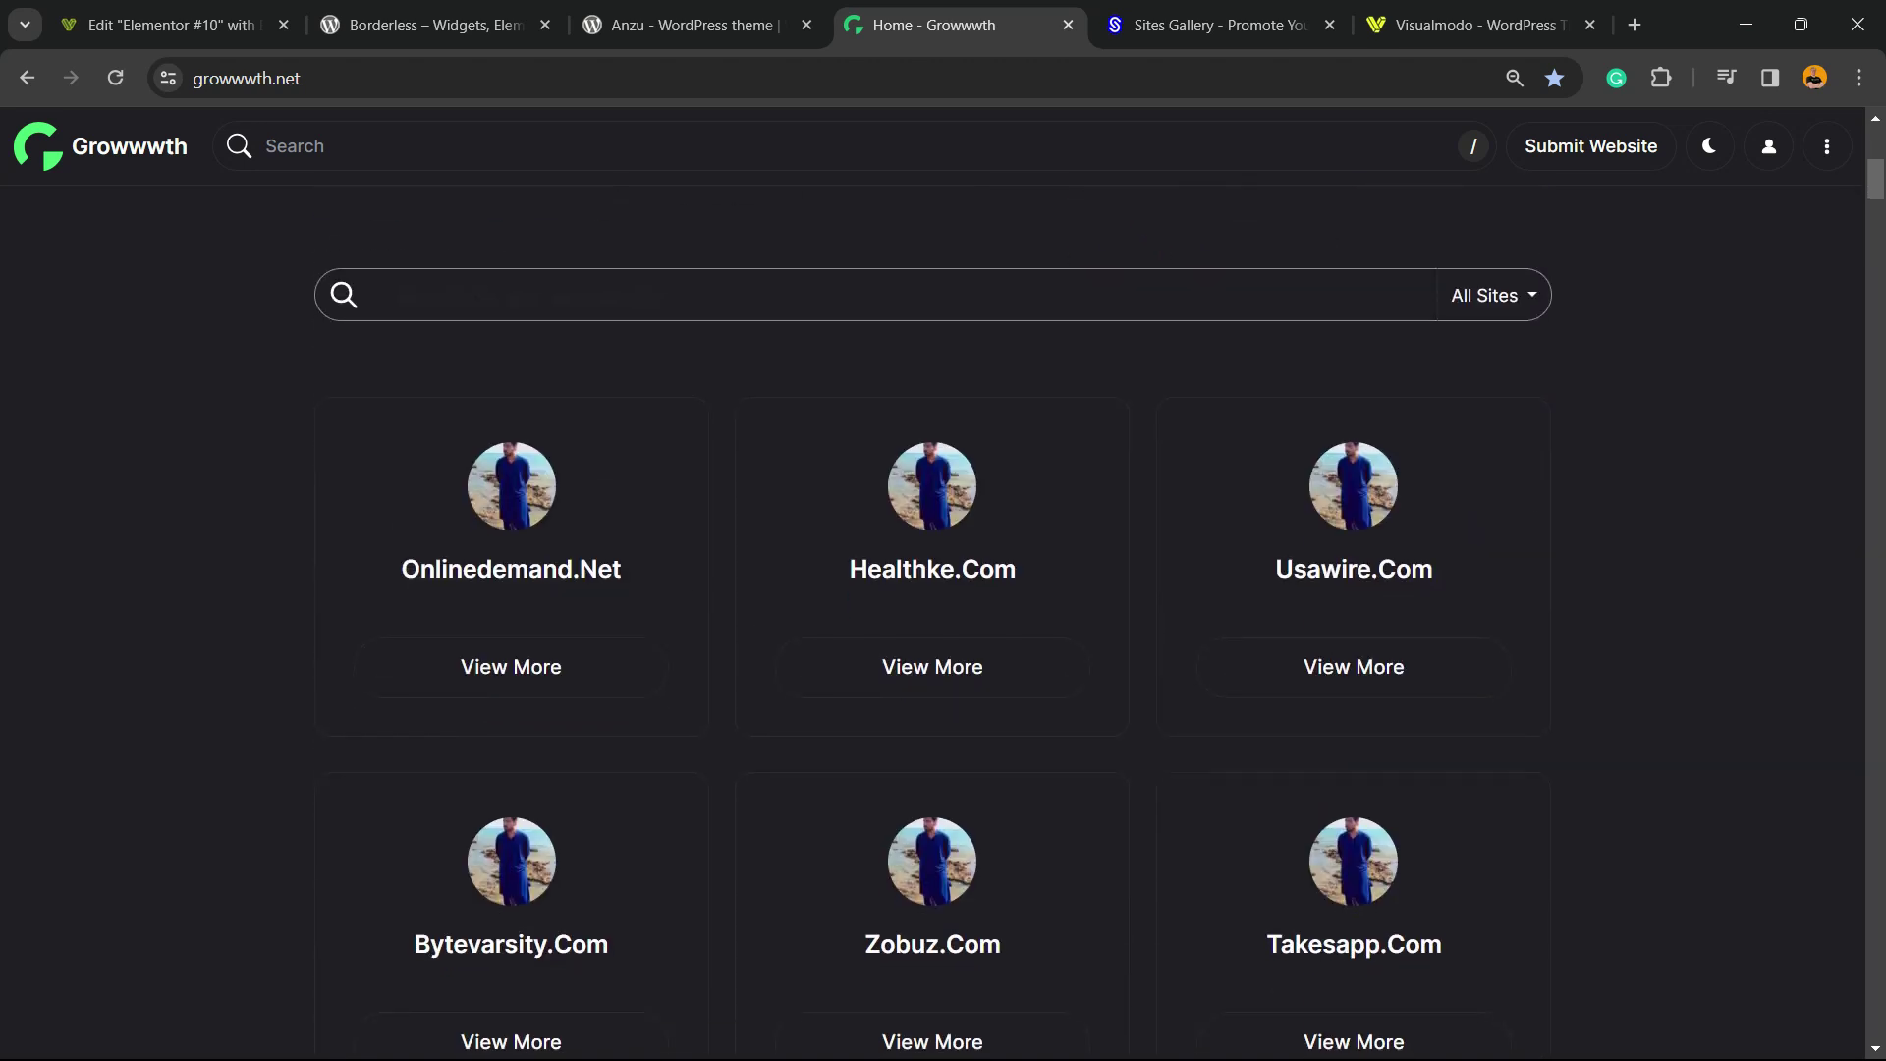
scroll(944, 590, "down", 2)
scroll(944, 590, "down", 5)
scroll(944, 589, "down", 3)
scroll(943, 589, "down", 6)
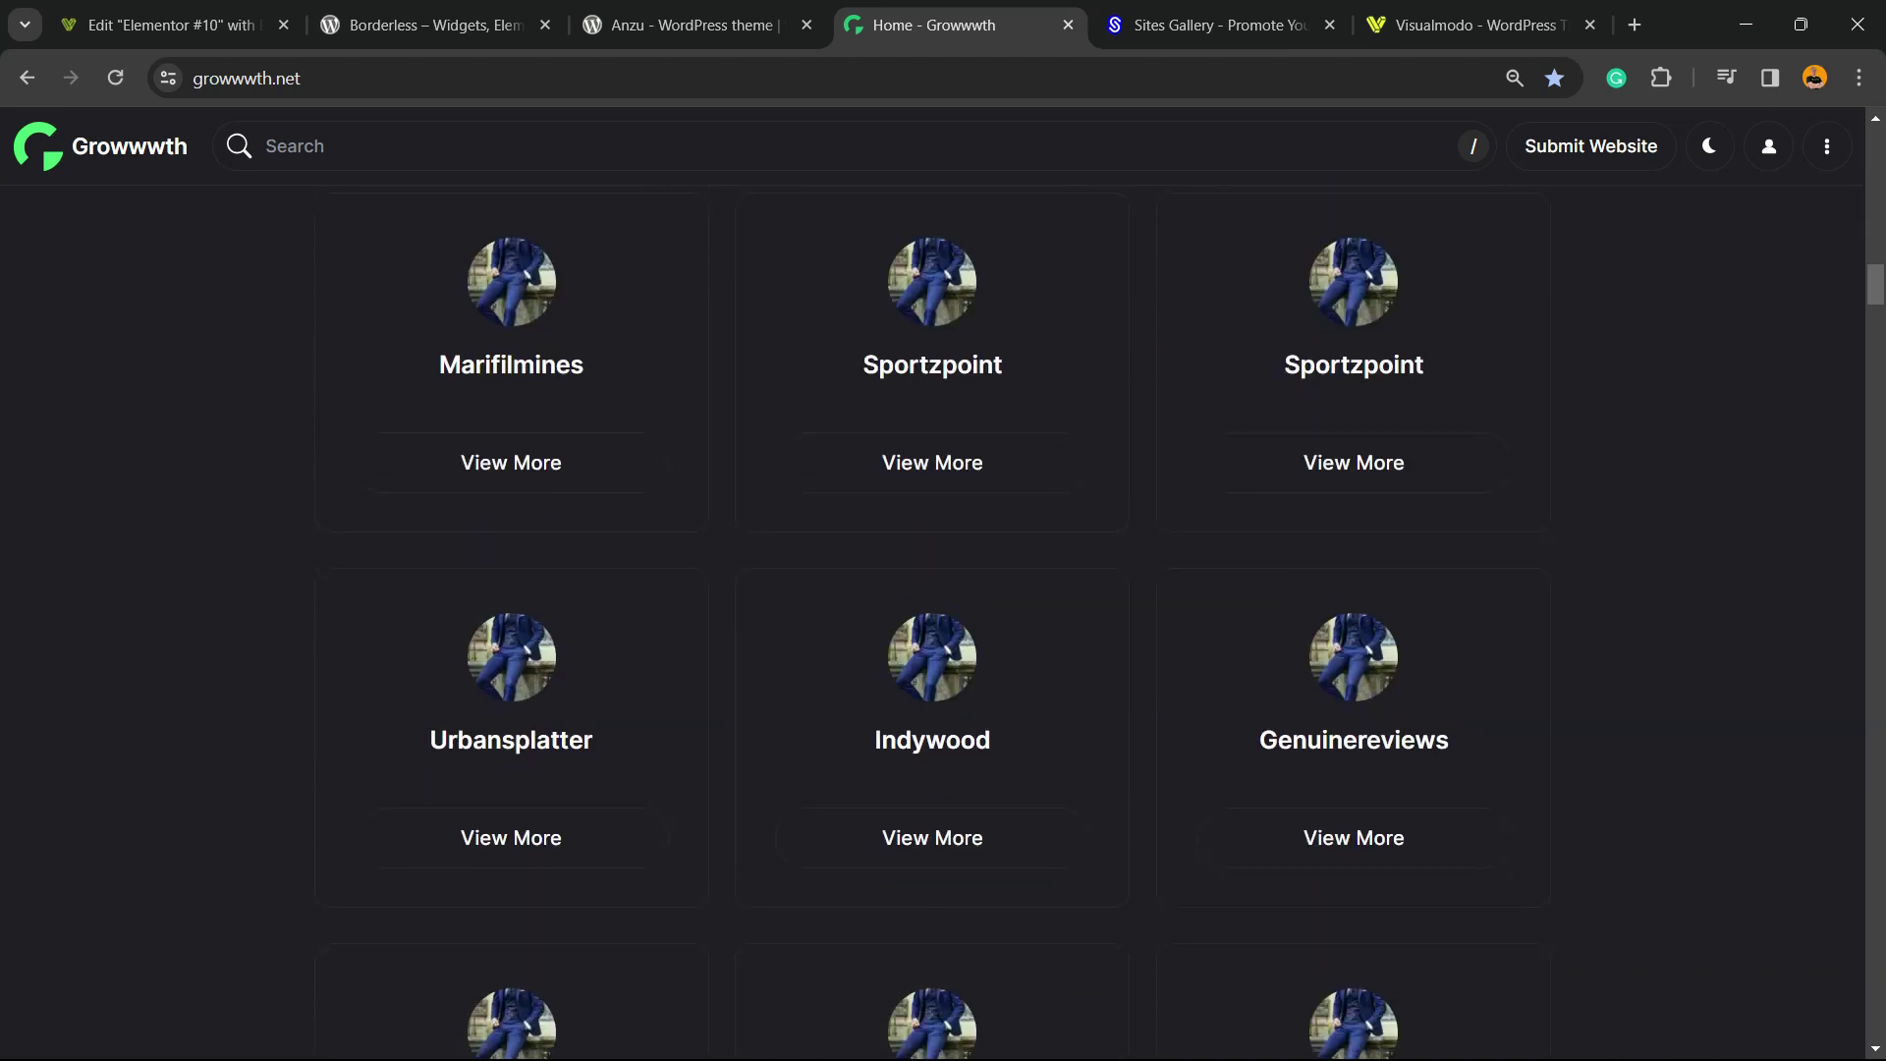
scroll(943, 589, "down", 5)
- Browse the Sites Gallery showcase, then bring up the Visualmodo homepage
left_click(1208, 26)
scroll(944, 589, "down", 3)
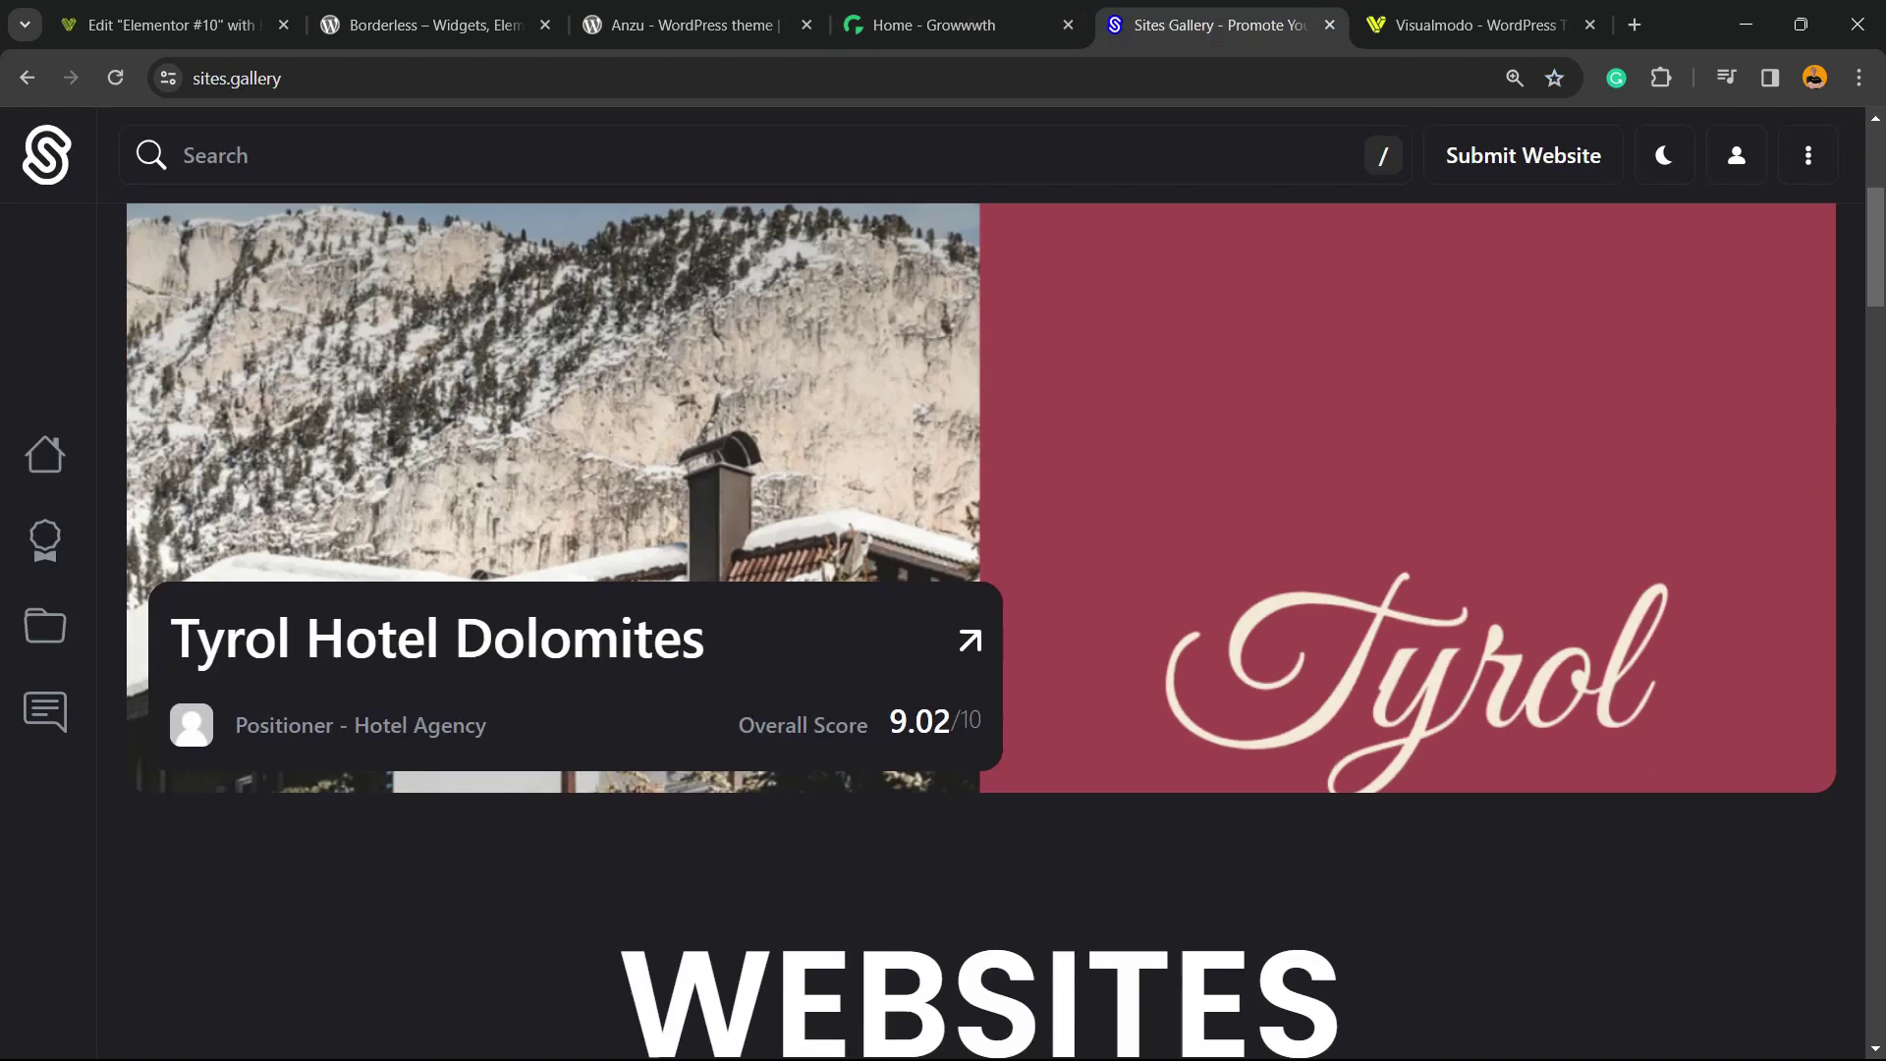
scroll(943, 591, "down", 4)
scroll(943, 589, "down", 2)
scroll(414, 590, "down", 5)
scroll(413, 589, "down", 2)
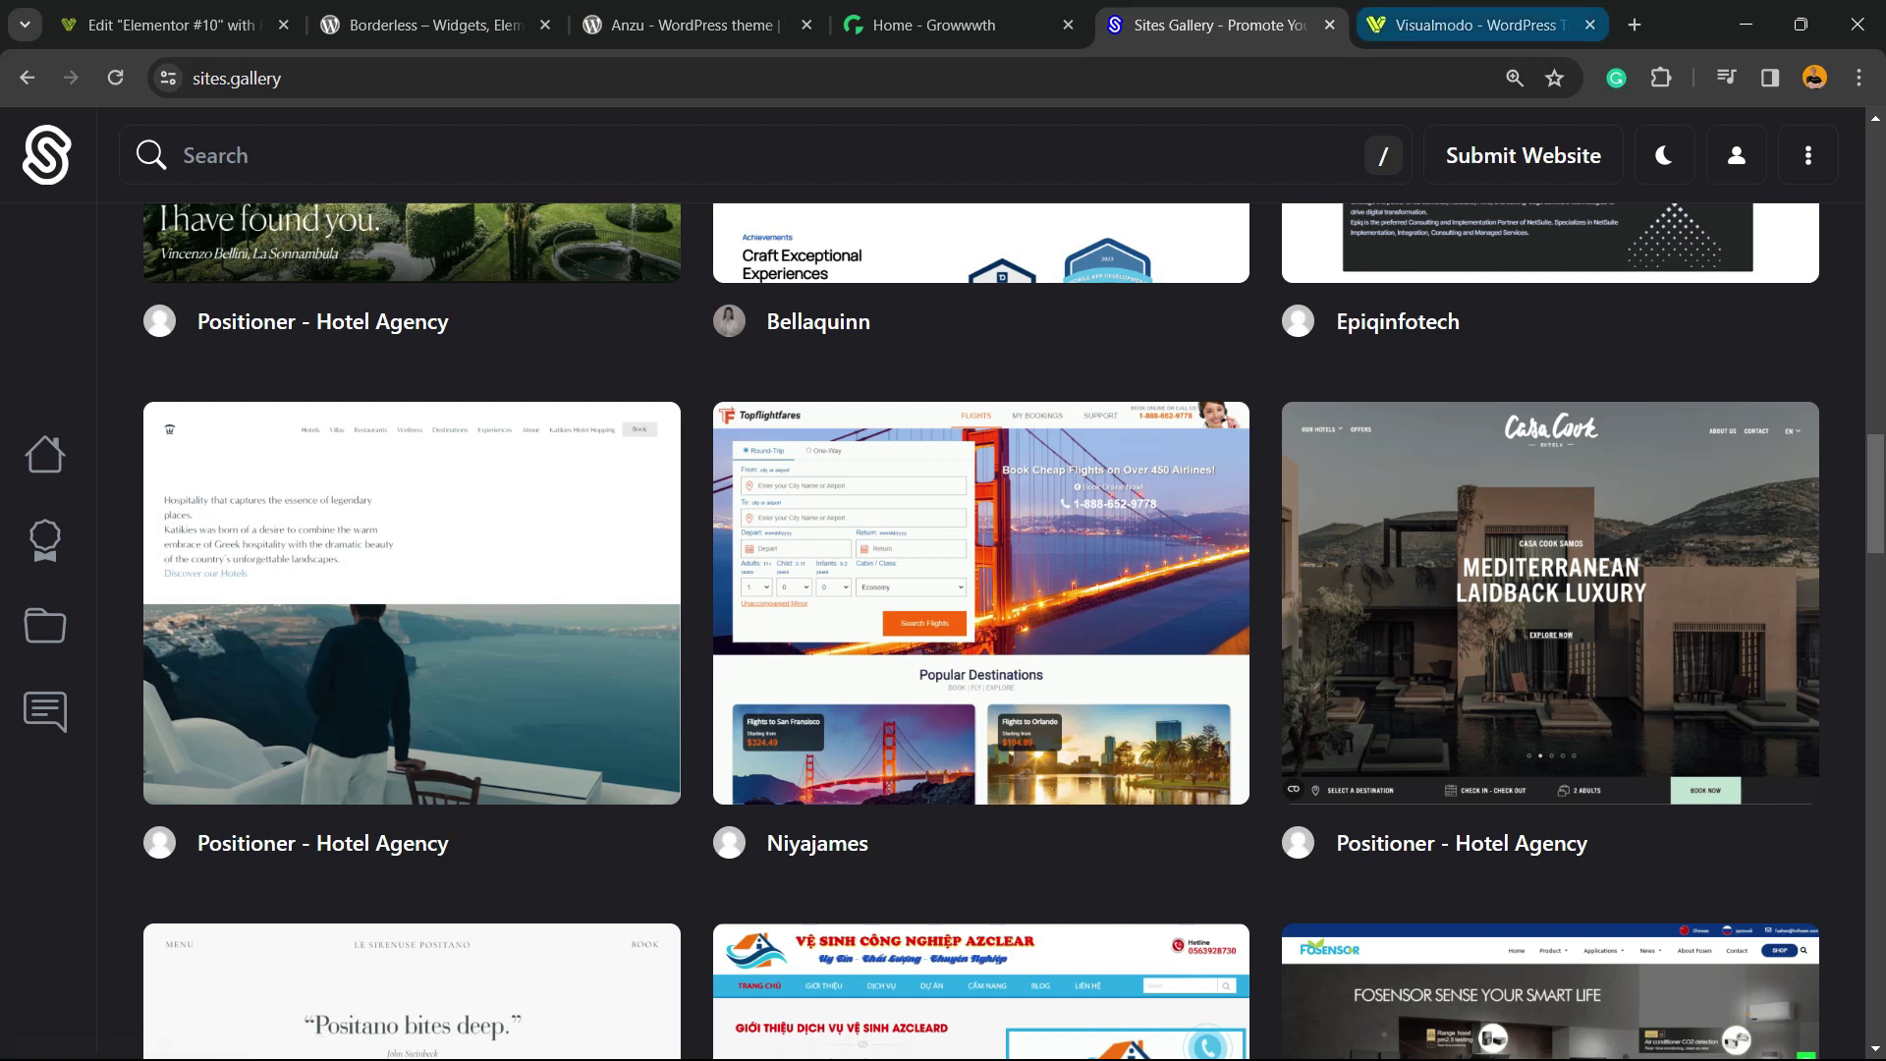
left_click(1467, 25)
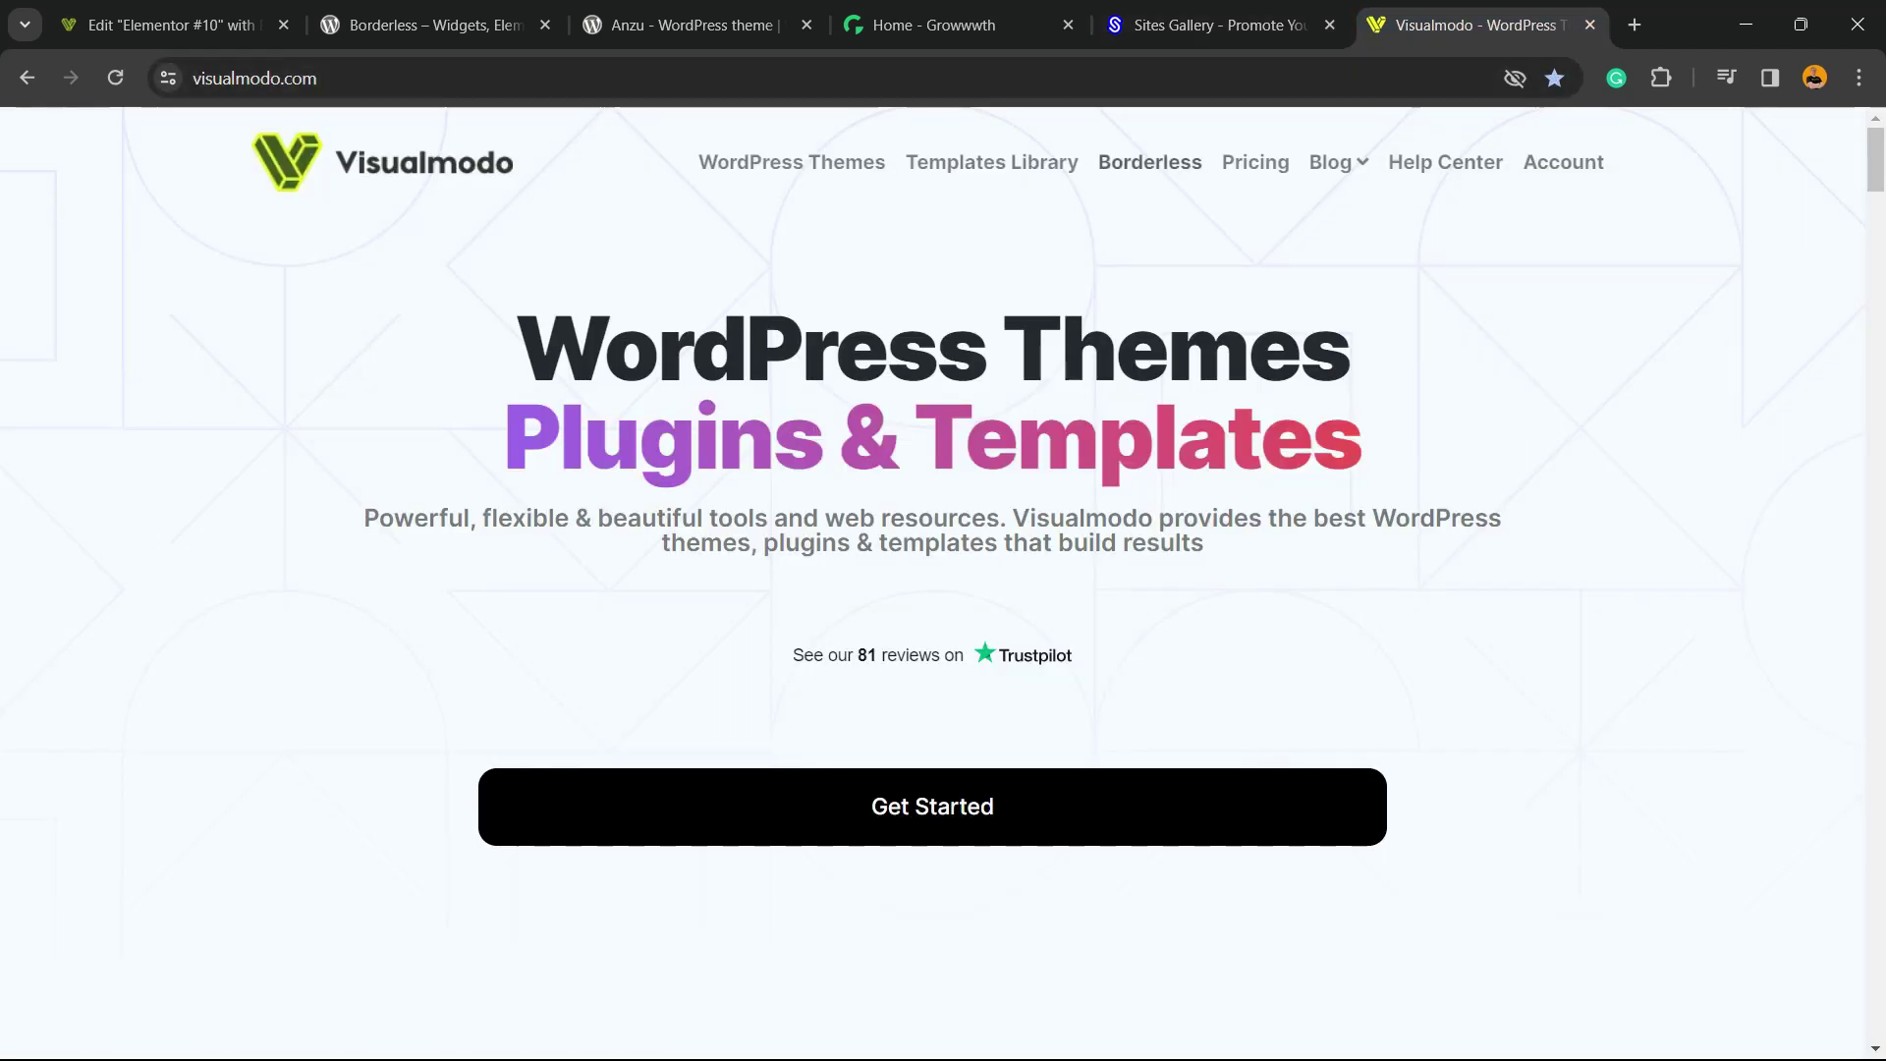
- Open Visualmodo's Templates Library and scroll through designs to Dance School and Travel Agency
left_click(992, 162)
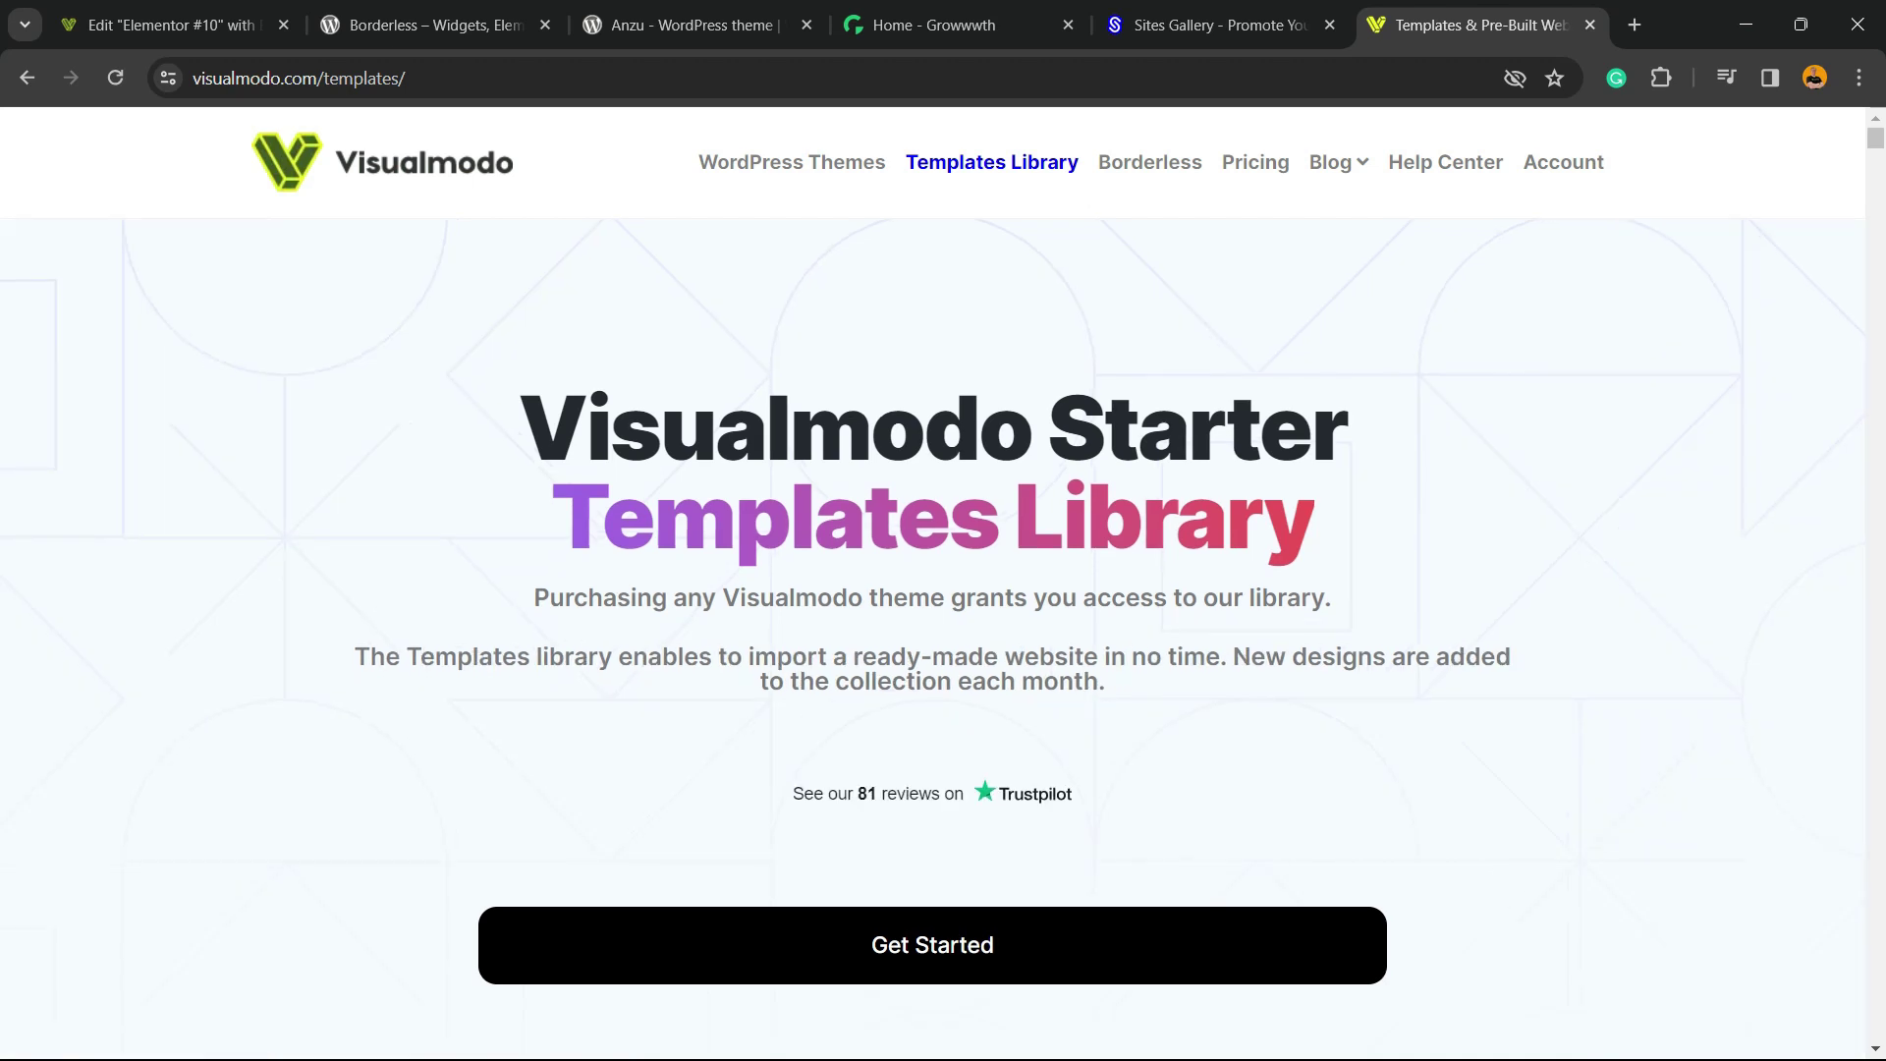
scroll(943, 590, "down", 3)
scroll(944, 591, "down", 2)
scroll(943, 589, "down", 3)
scroll(1268, 590, "down", 1)
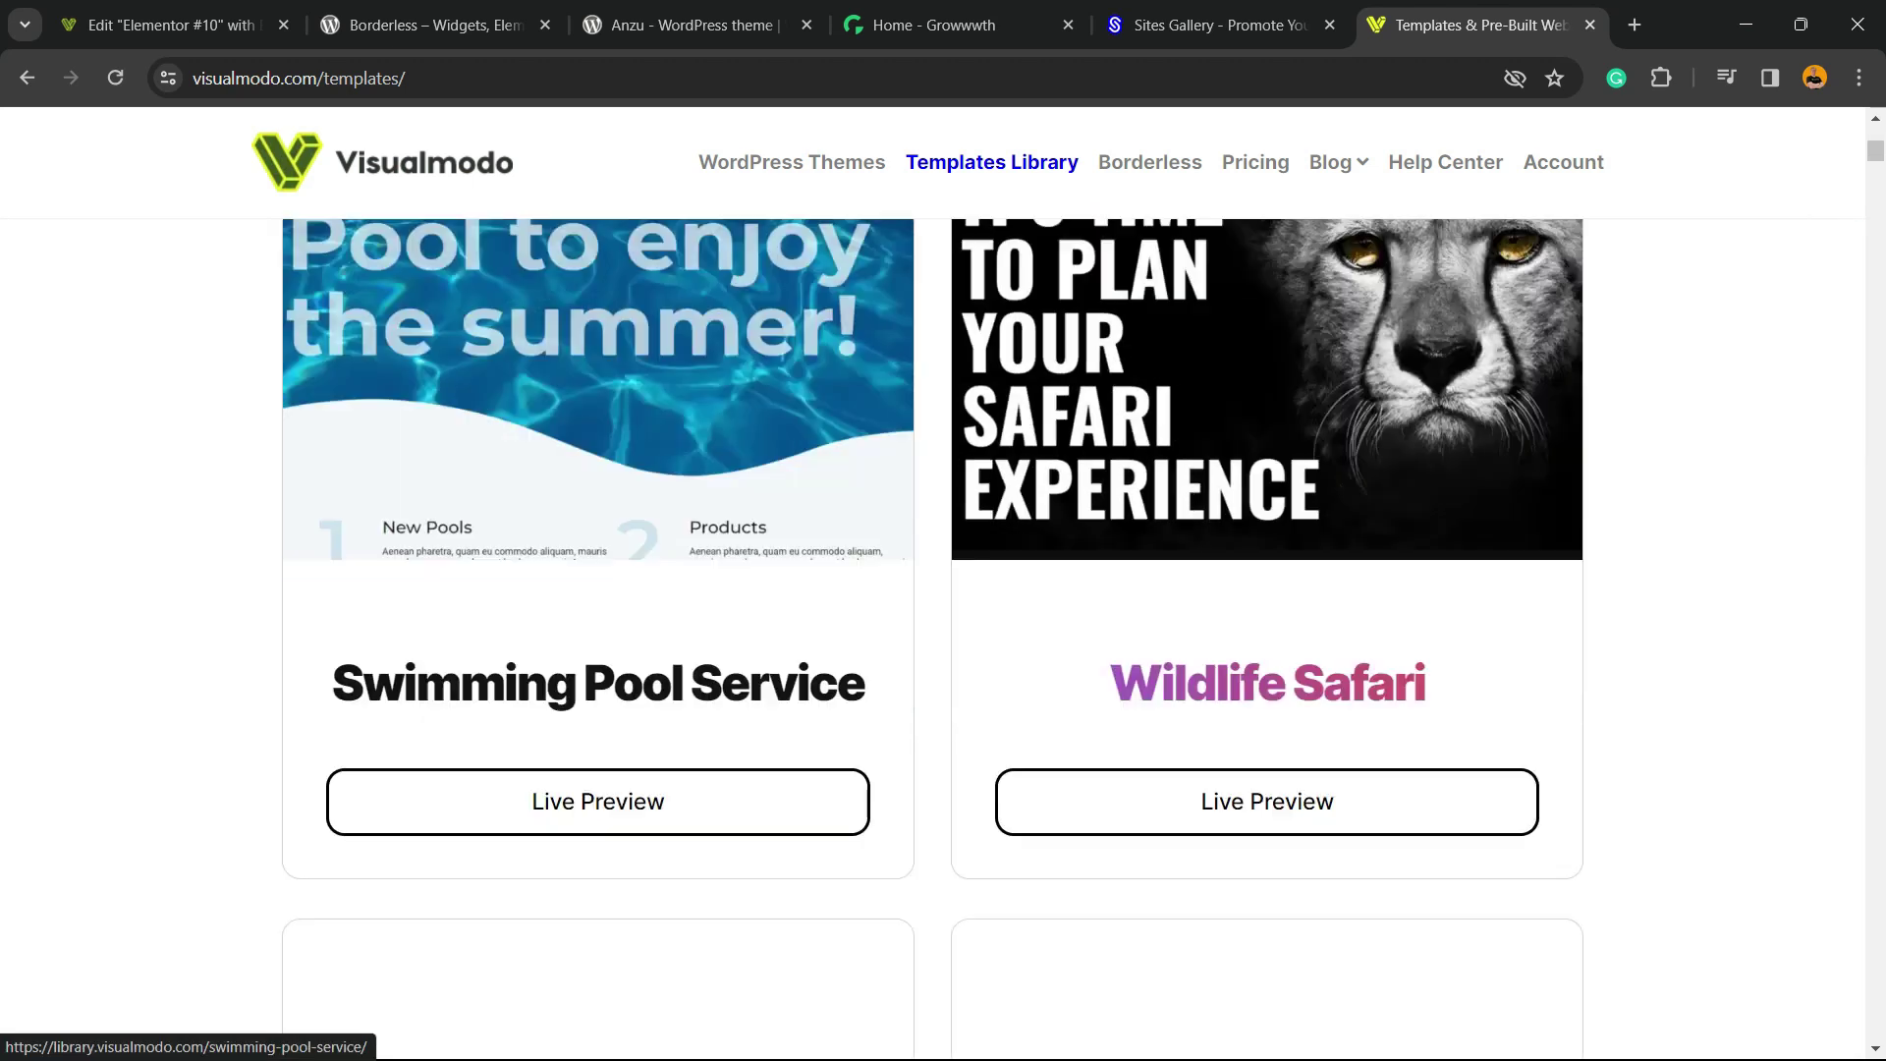
scroll(1267, 591, "down", 3)
scroll(1268, 589, "down", 3)
scroll(1268, 590, "down", 5)
scroll(943, 633, "down", 3)
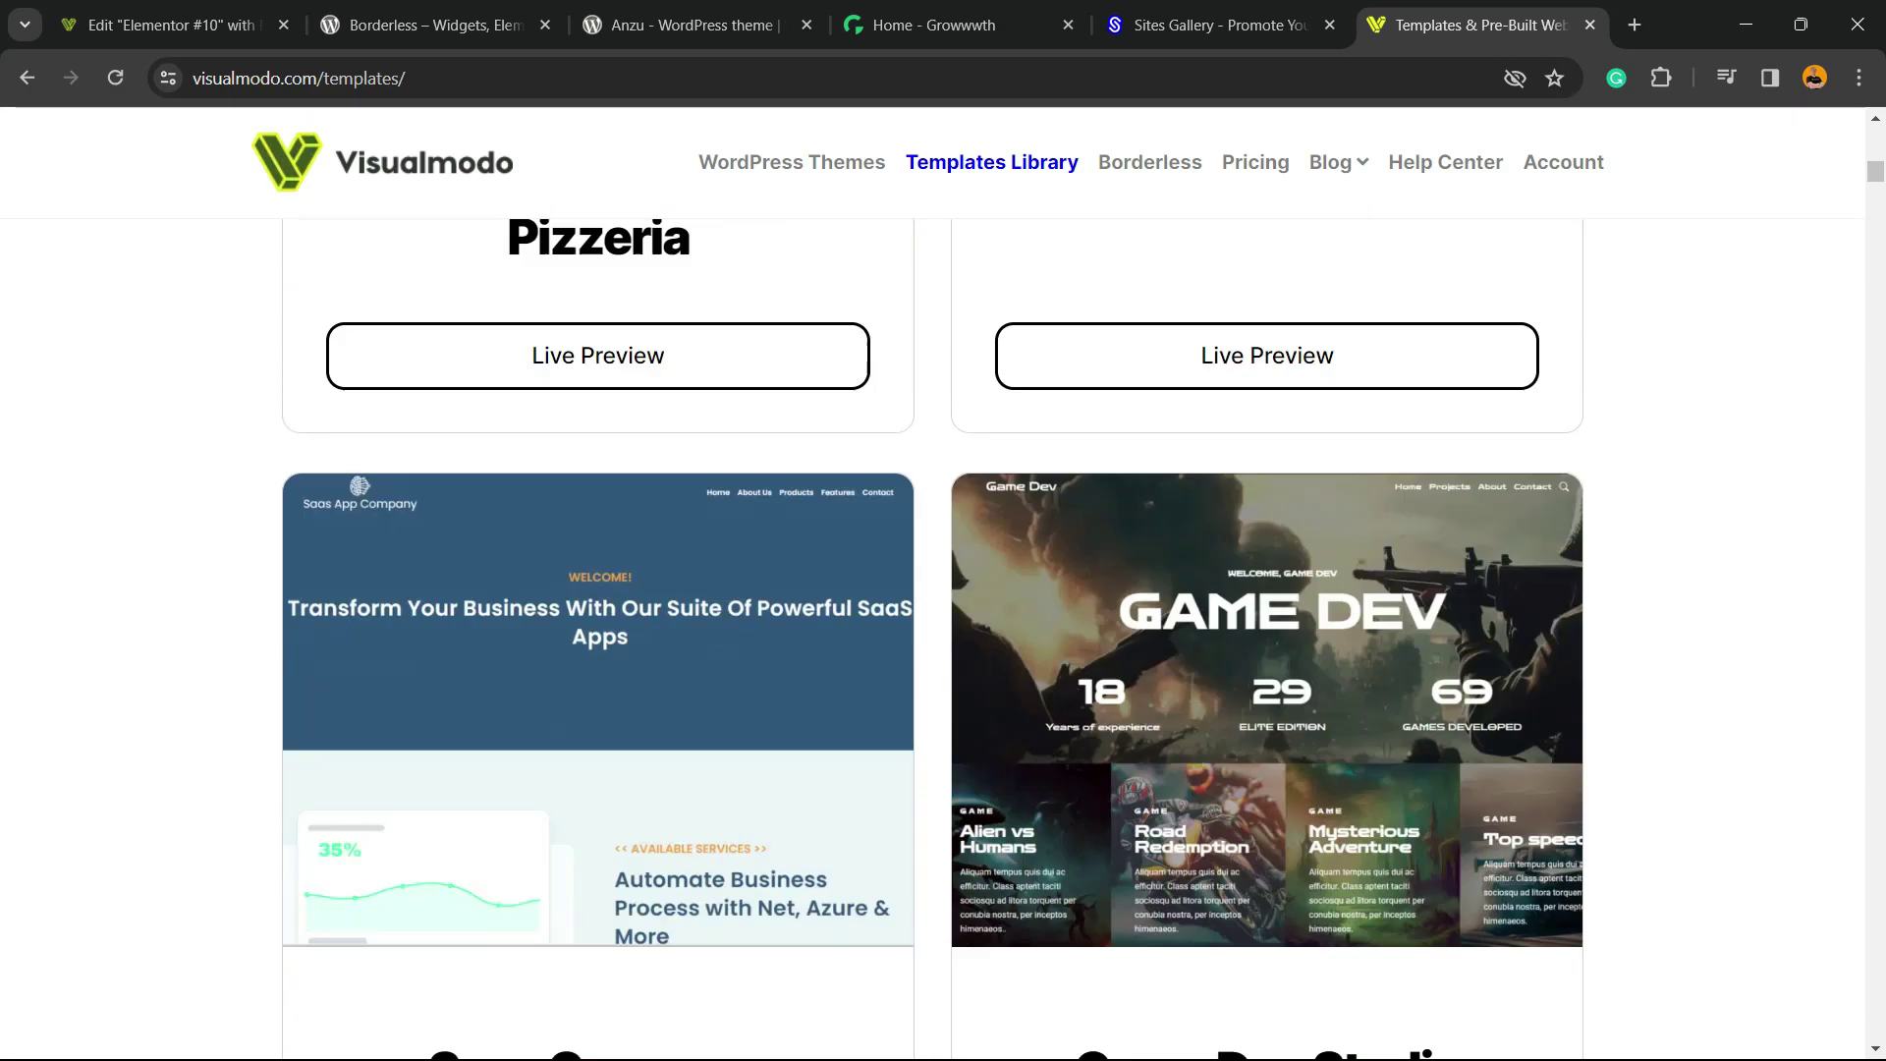
scroll(943, 635, "down", 5)
scroll(943, 634, "down", 5)
scroll(943, 633, "down", 3)
scroll(943, 635, "down", 4)
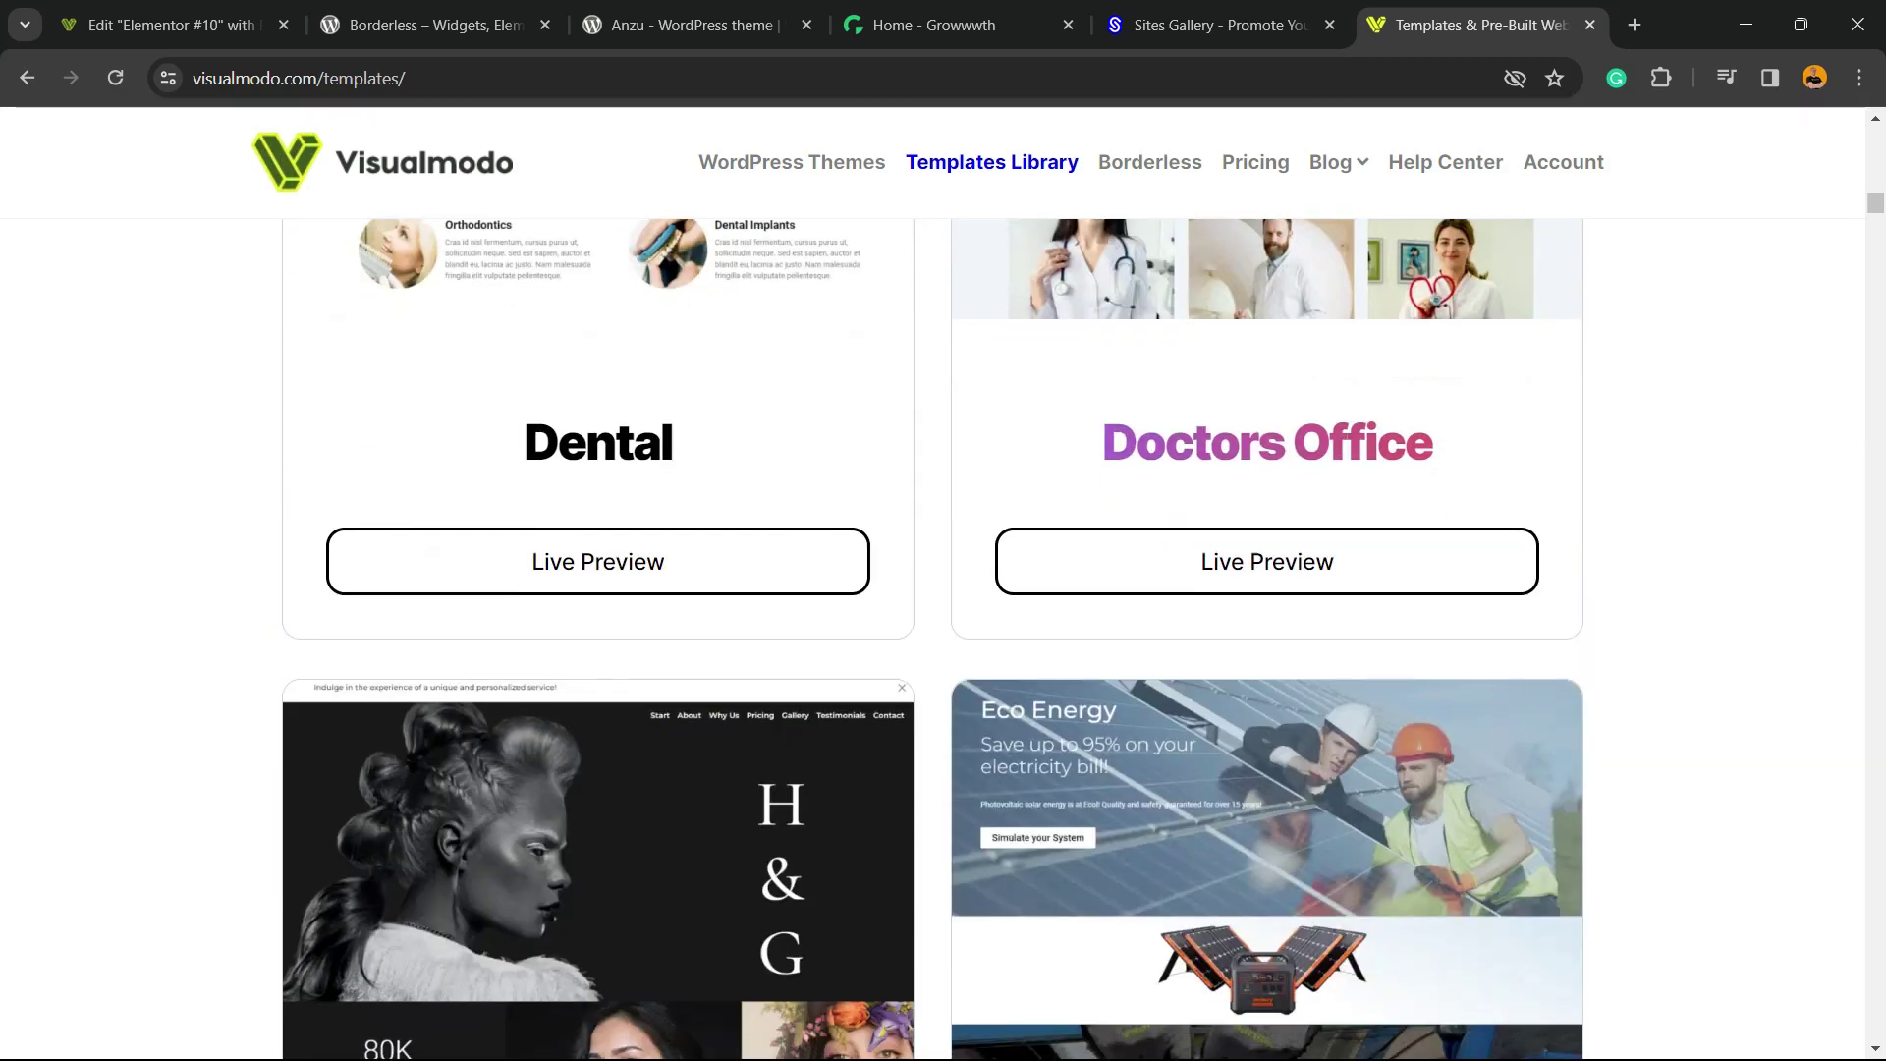
scroll(943, 633, "down", 4)
scroll(943, 635, "down", 4)
scroll(943, 635, "down", 2)
scroll(944, 633, "down", 5)
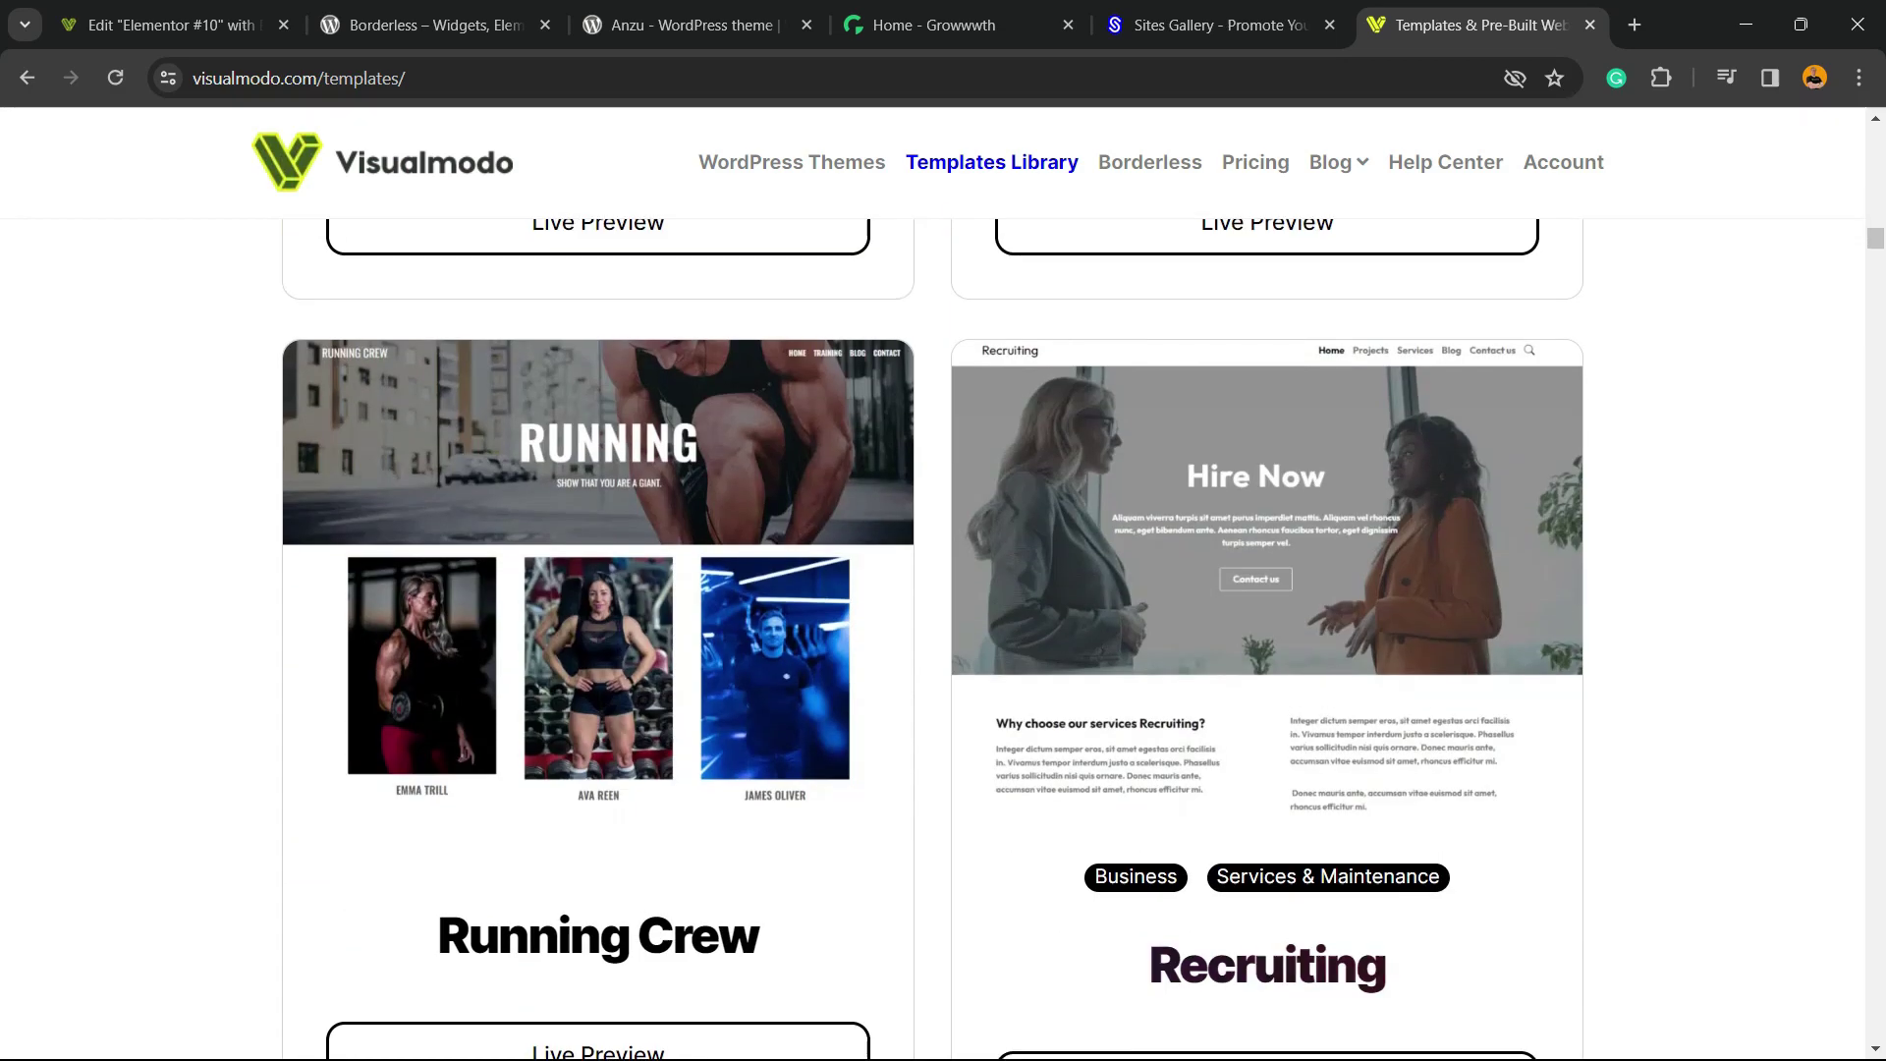
scroll(943, 634, "down", 5)
scroll(944, 635, "down", 3)
scroll(943, 635, "down", 5)
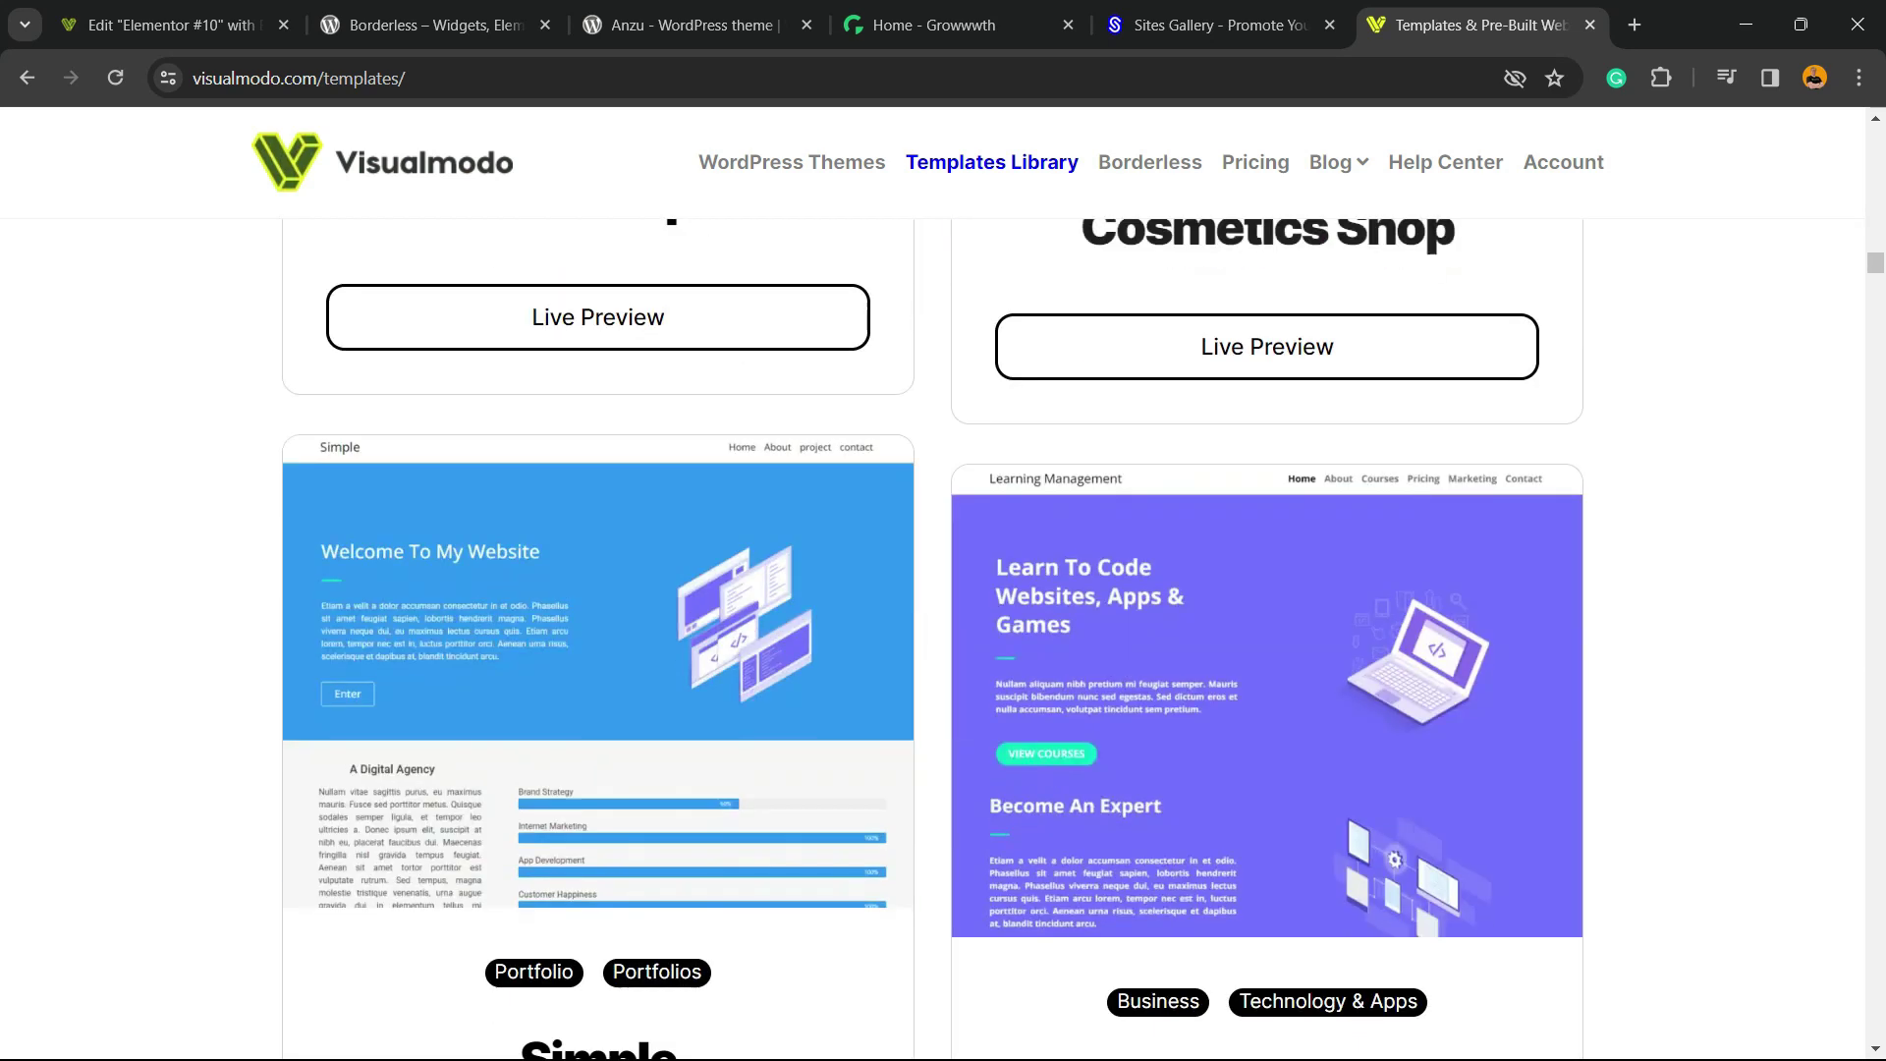
scroll(944, 634, "down", 5)
scroll(944, 634, "down", 4)
scroll(943, 634, "down", 4)
scroll(943, 633, "down", 5)
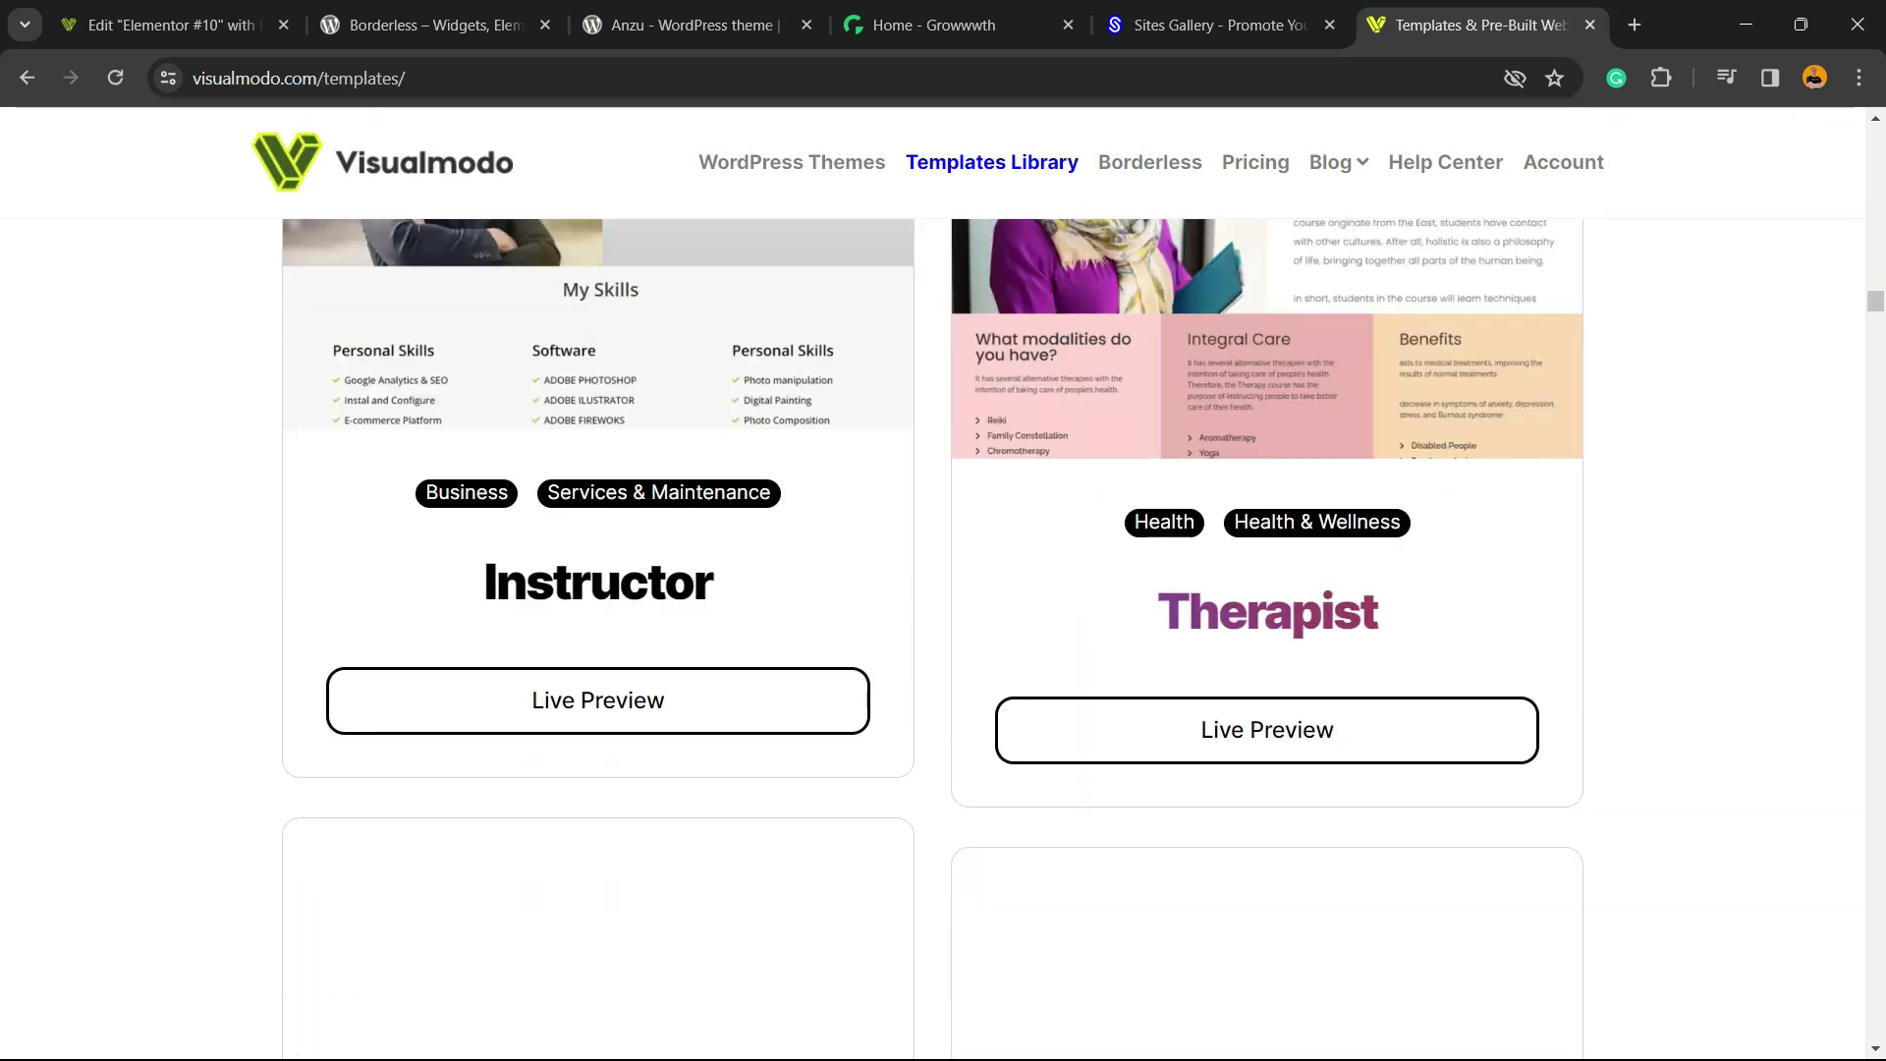
scroll(943, 633, "down", 5)
scroll(943, 634, "down", 5)
scroll(943, 635, "down", 5)
scroll(943, 634, "down", 5)
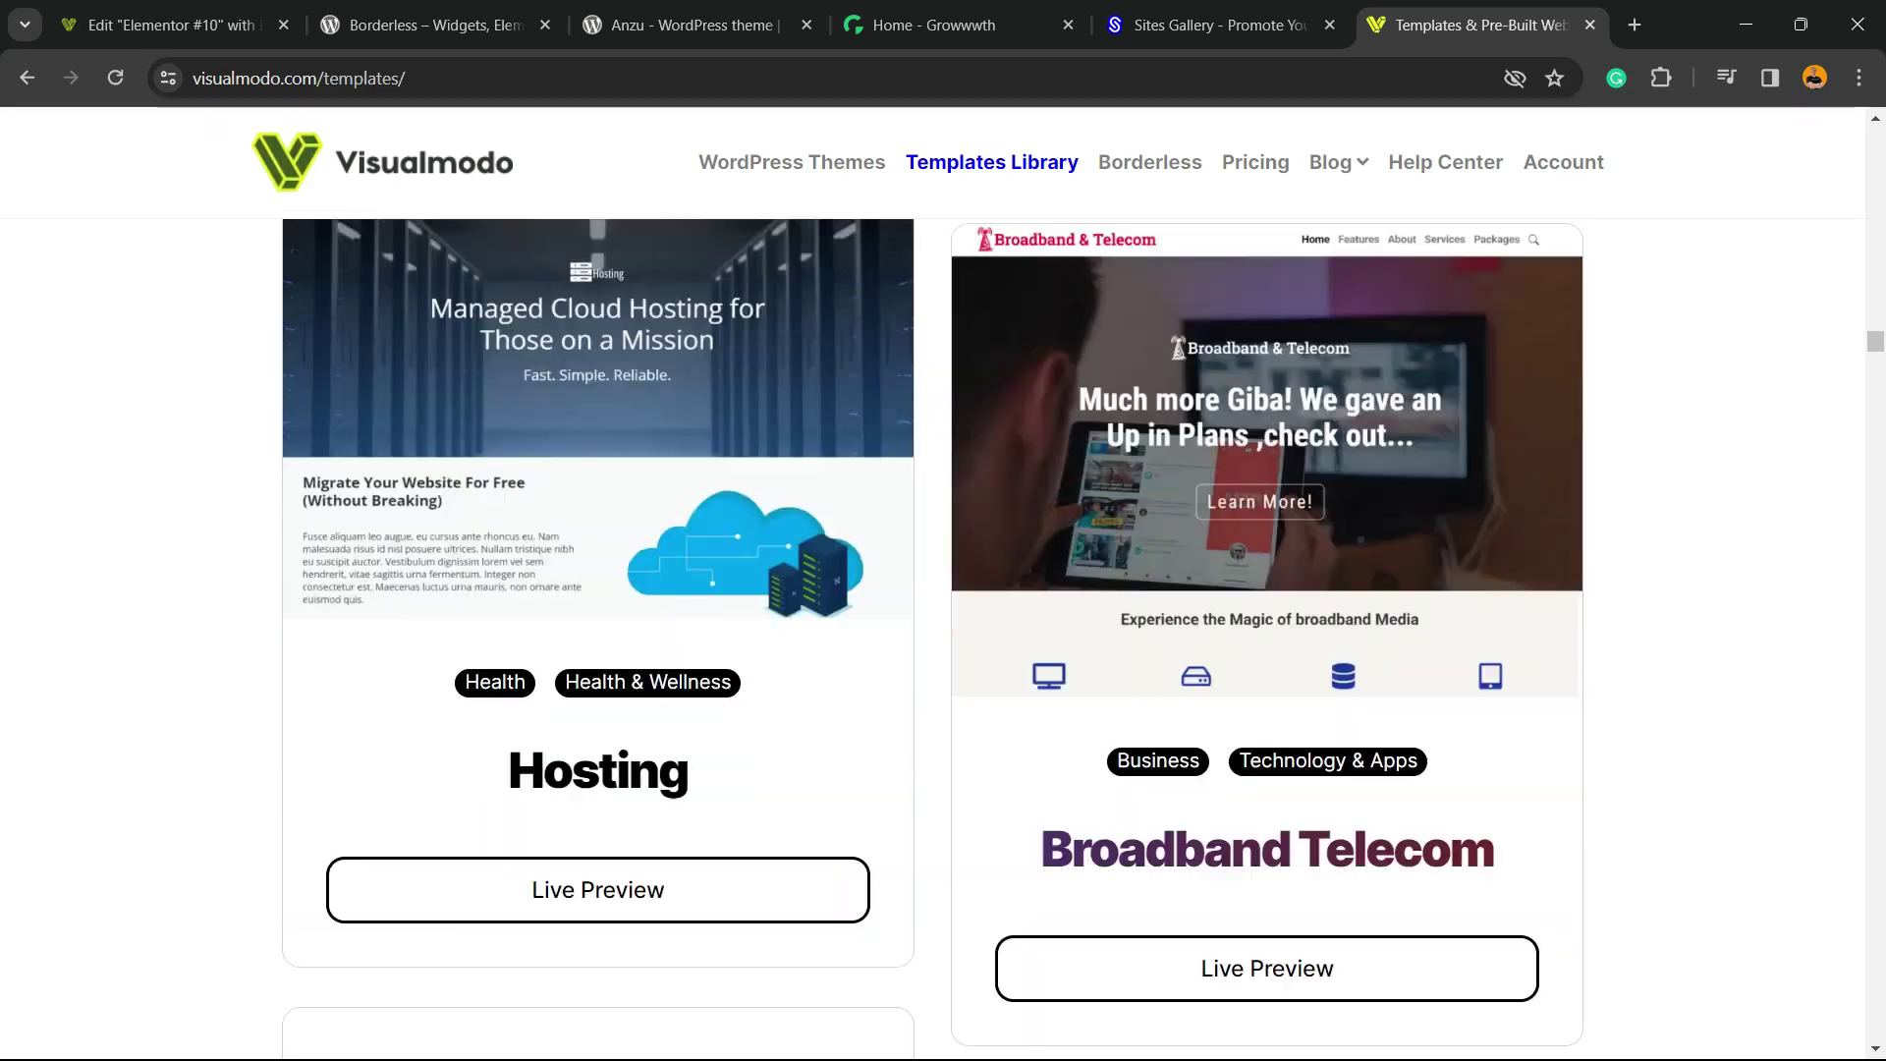
scroll(943, 634, "down", 5)
scroll(943, 635, "down", 5)
scroll(943, 635, "down", 5)
scroll(944, 634, "down", 5)
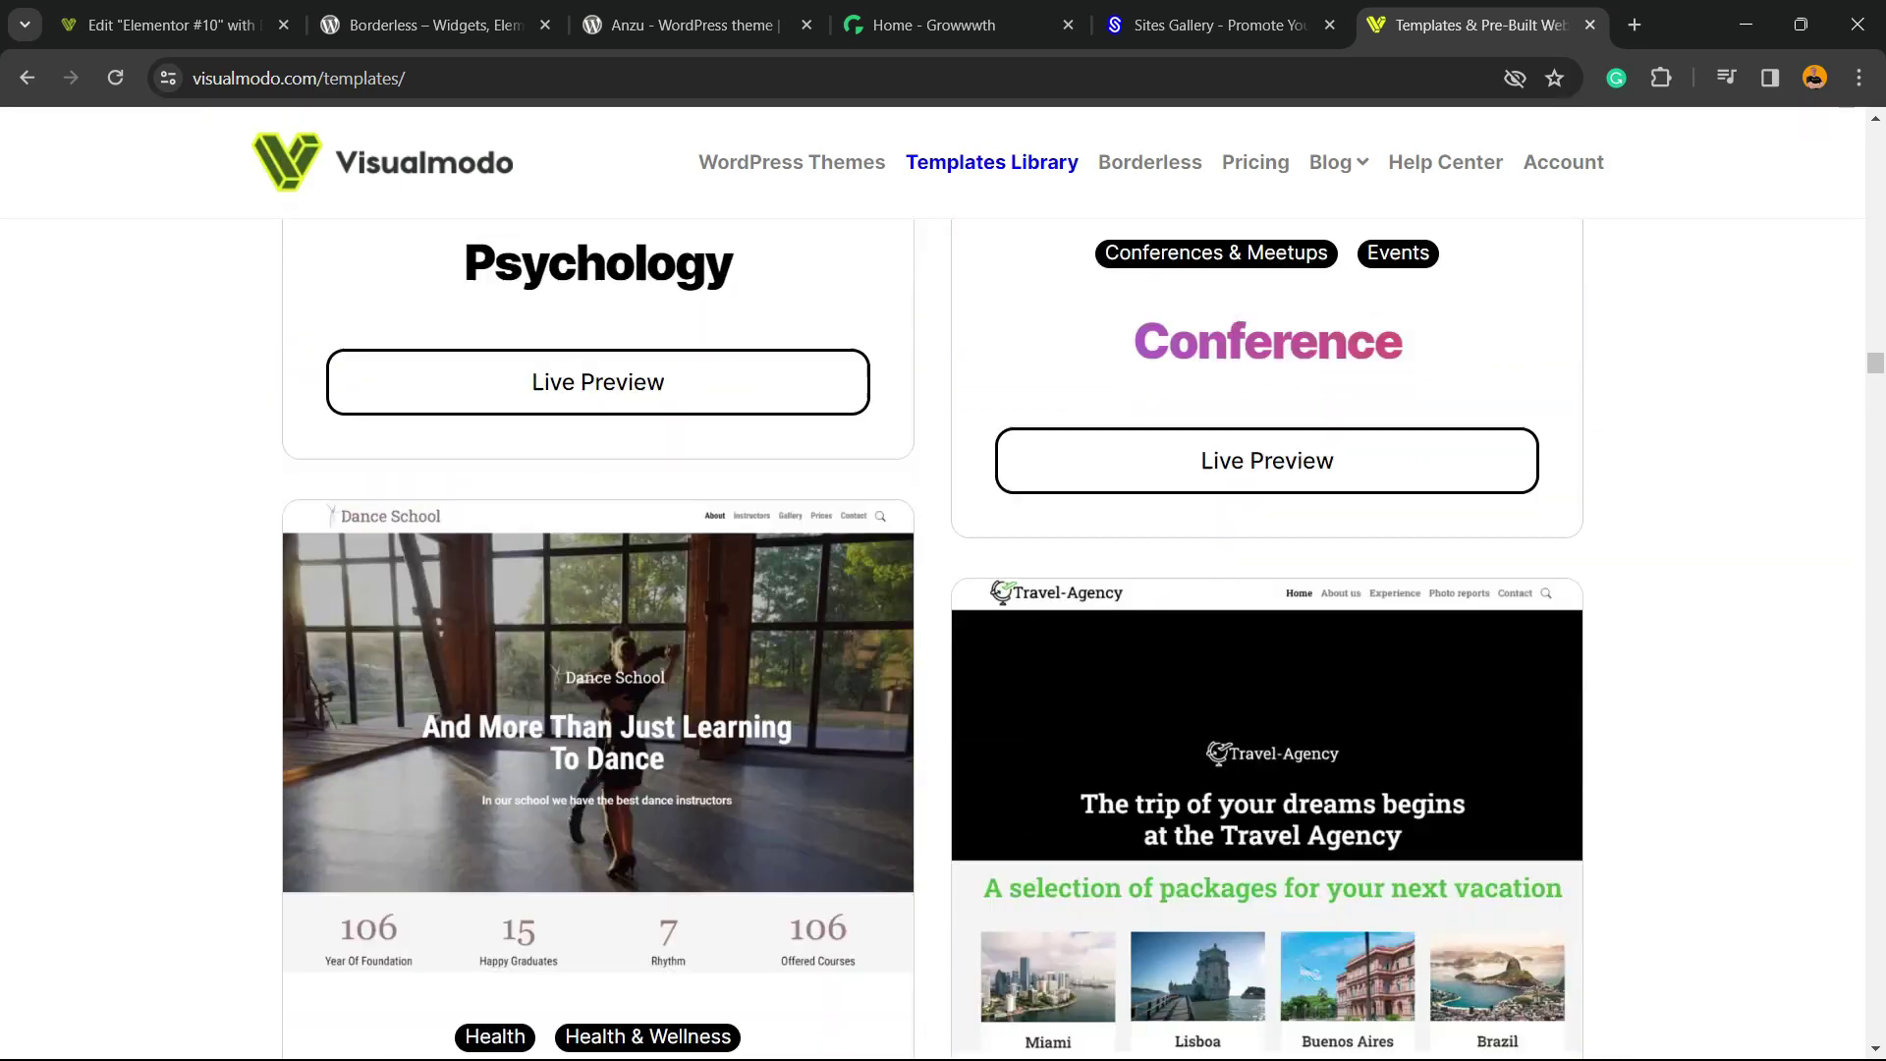